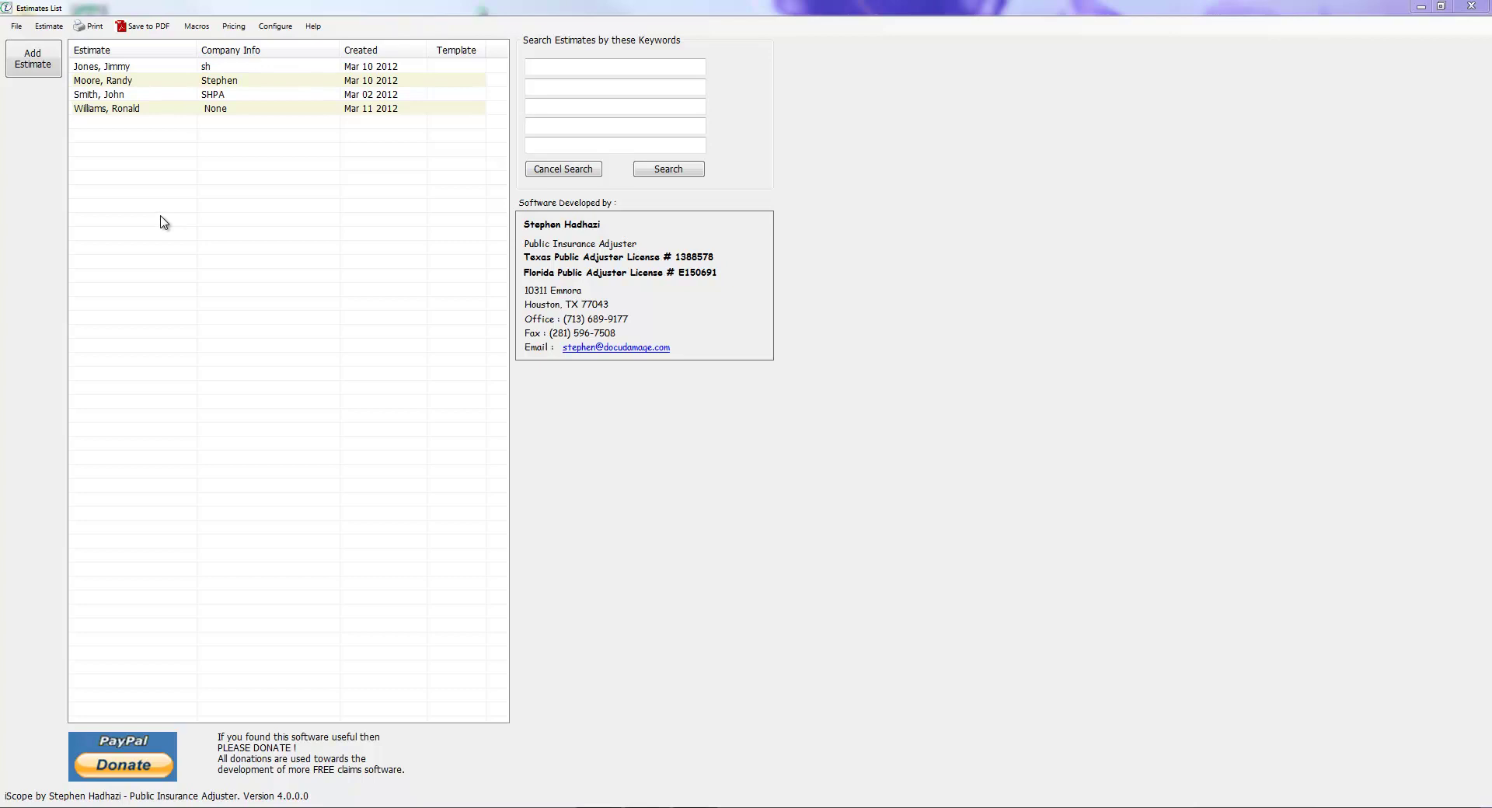
Step: Open the second estimate in the list and inspect the Roofing tasks with zero or negative quantities
double_click(203, 82)
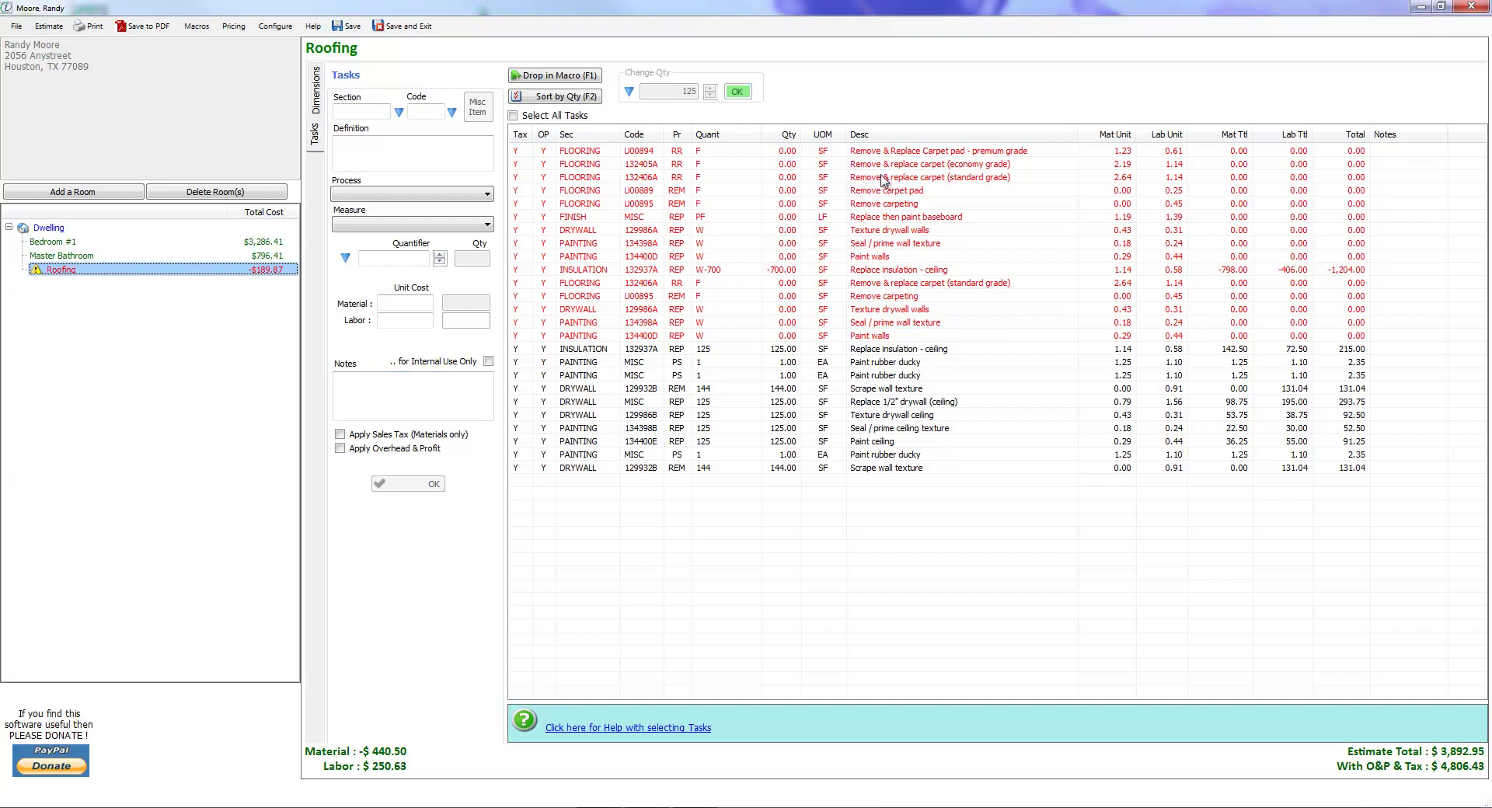
click(884, 178)
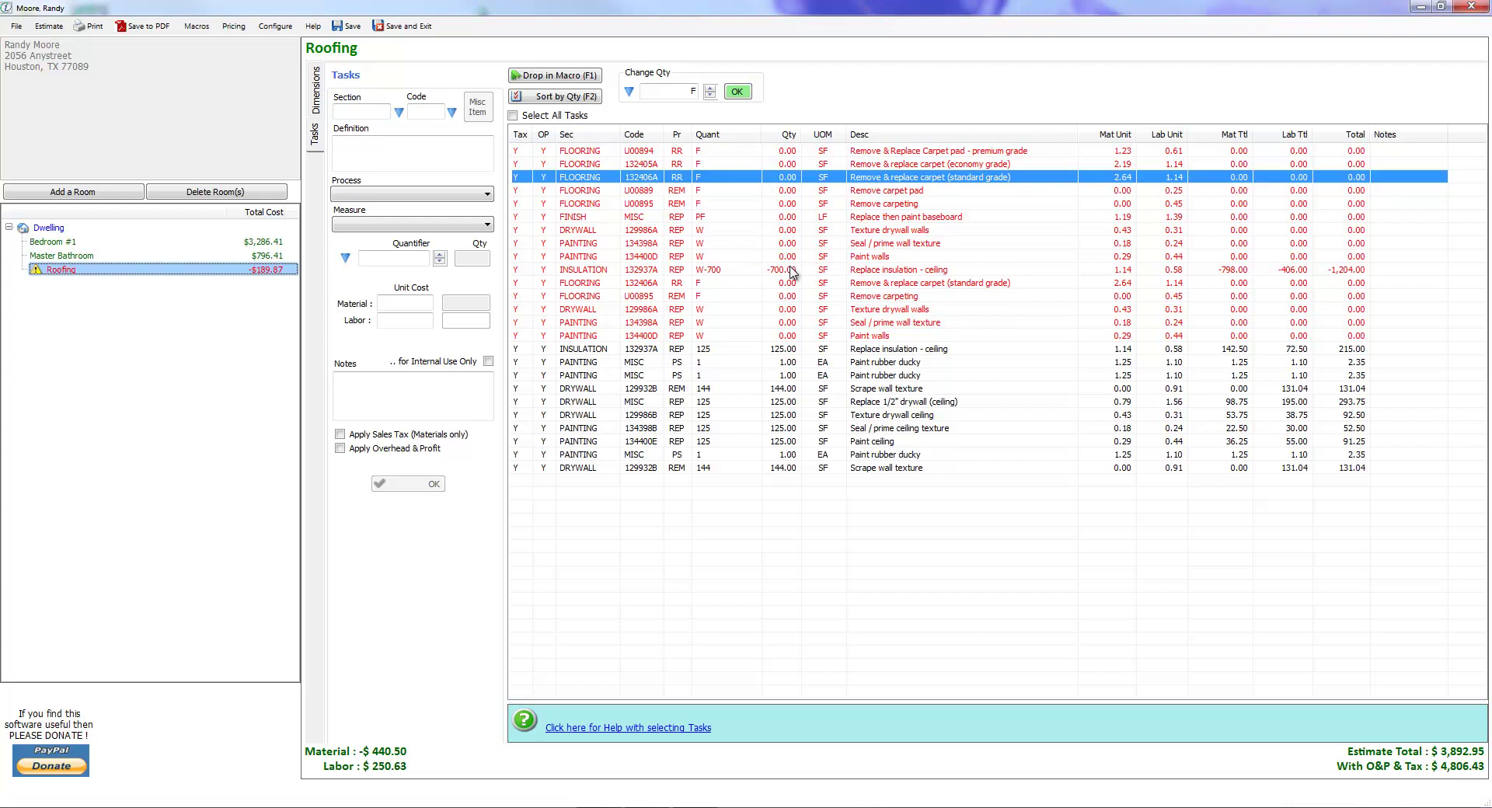
click(701, 271)
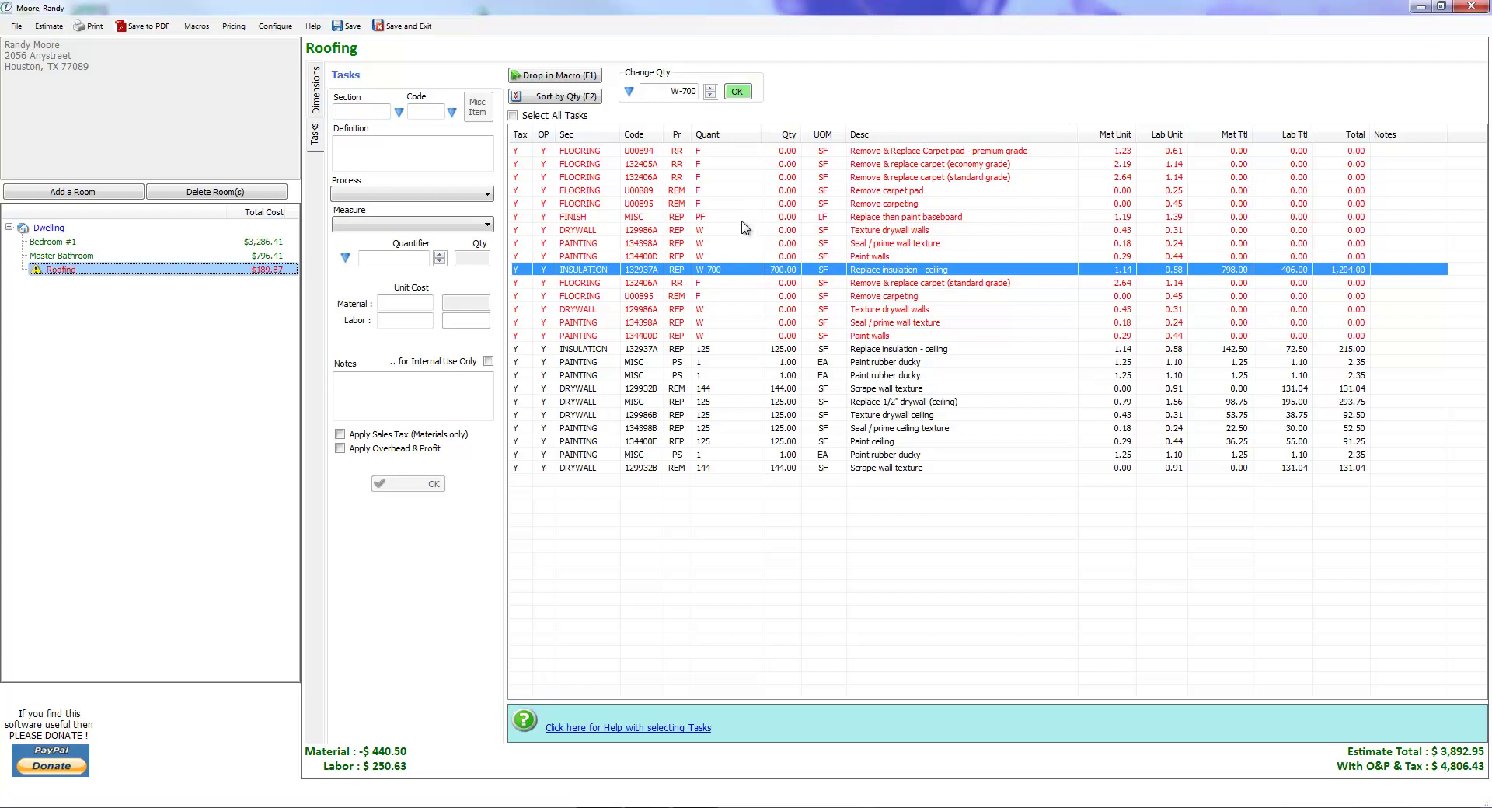
click(98, 31)
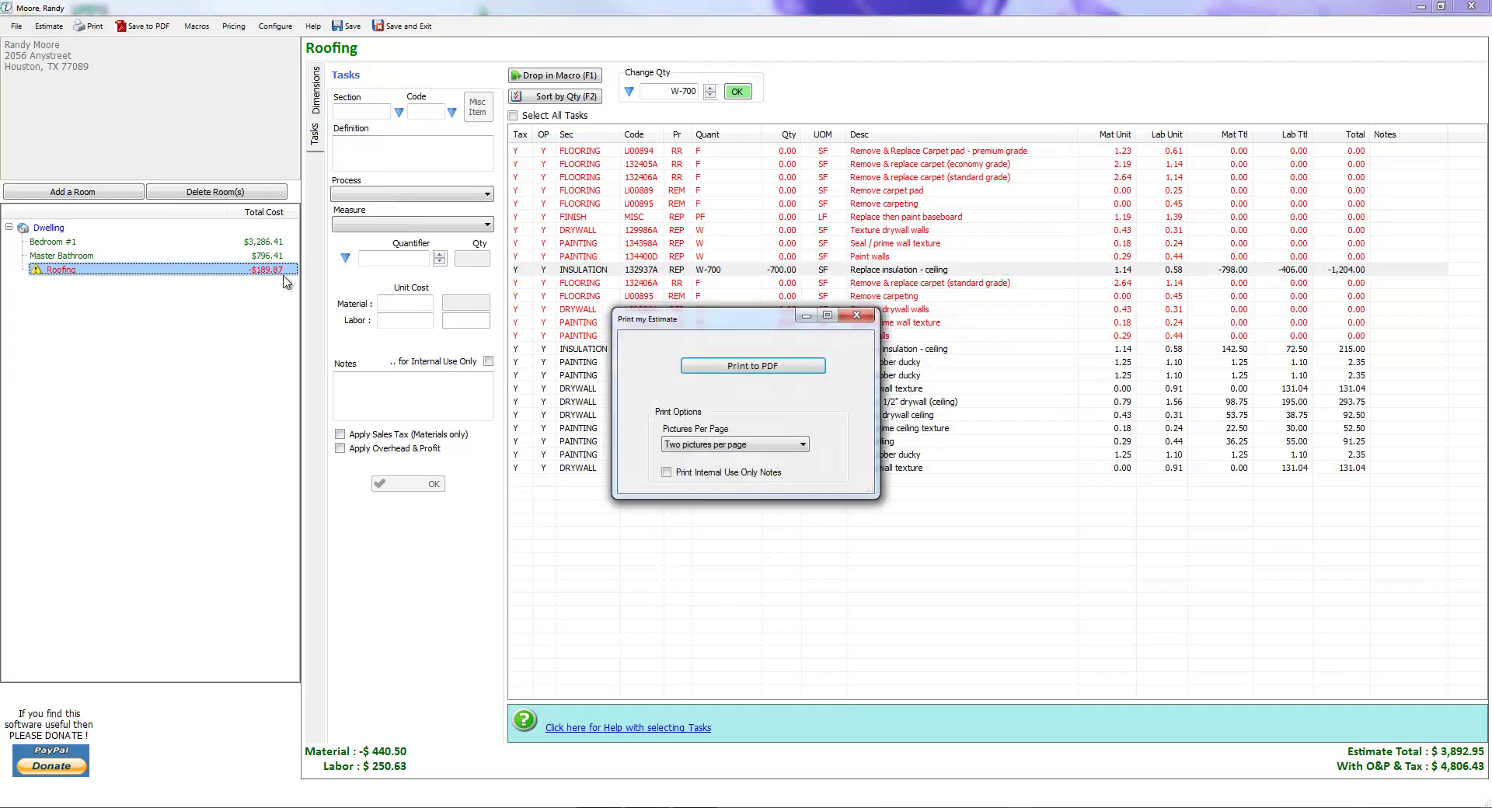
click(738, 370)
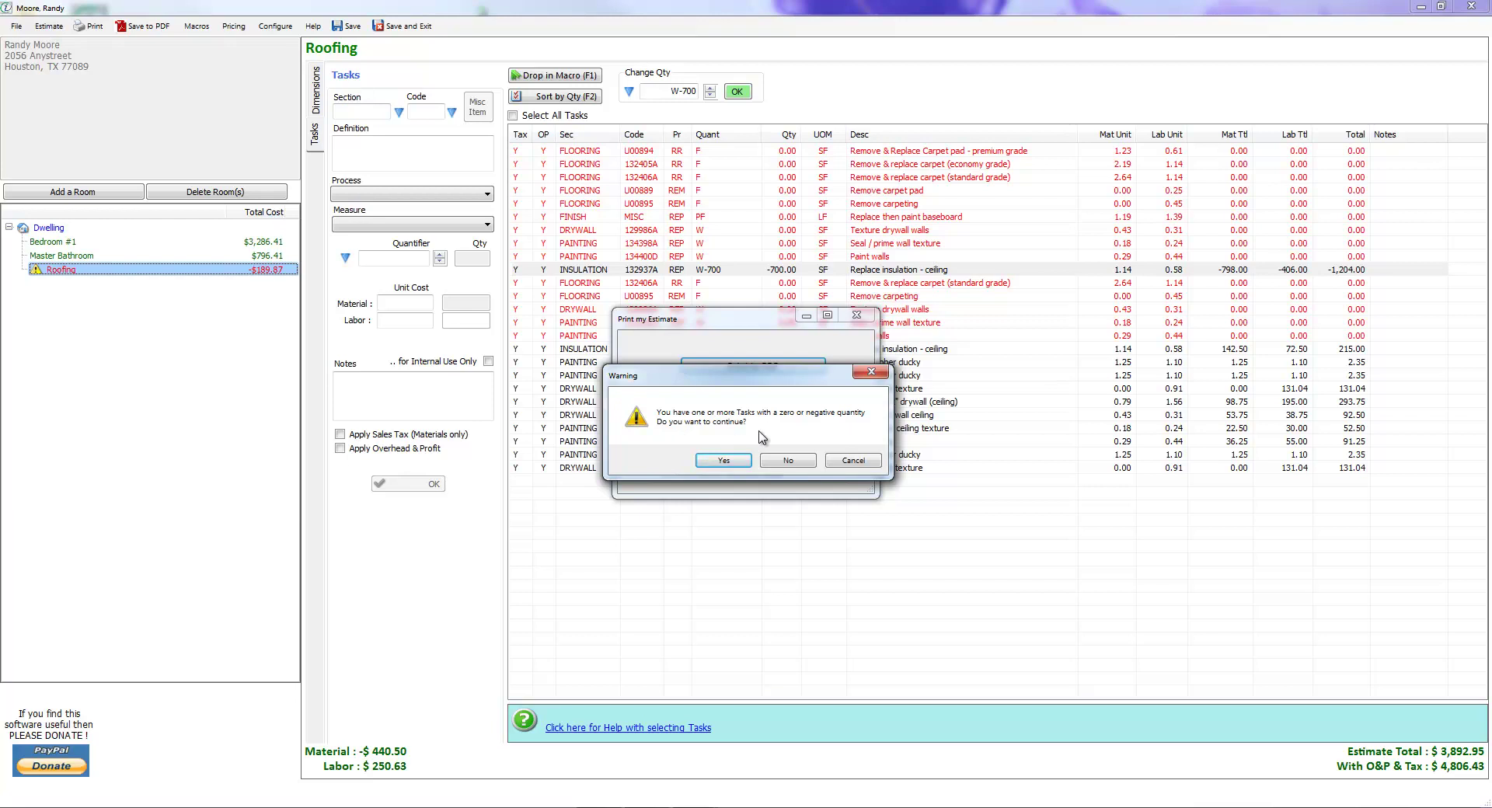
click(788, 462)
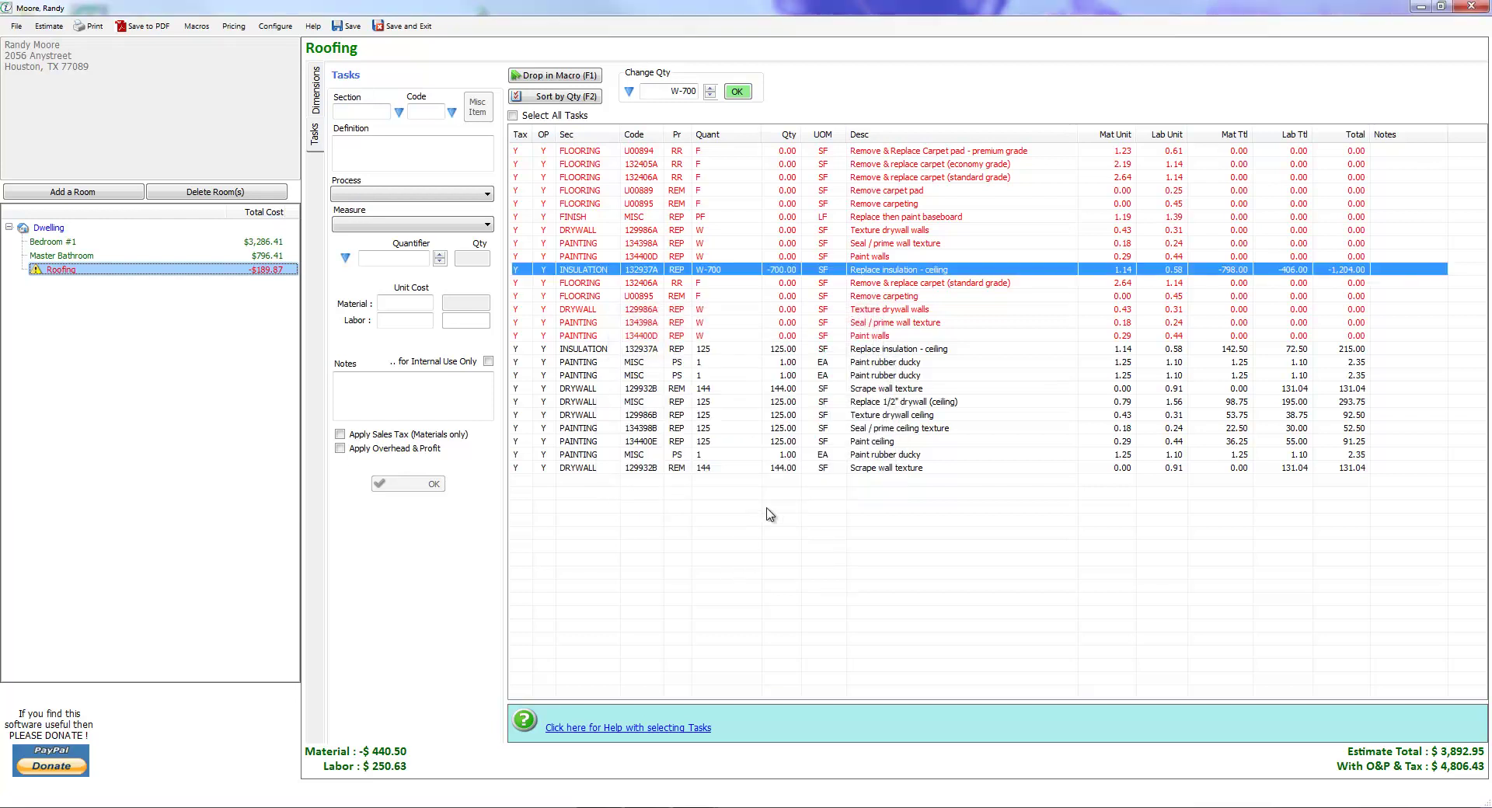
Step: Set the quantity to 100 for all the Roofing tasks marked in red
click(791, 179)
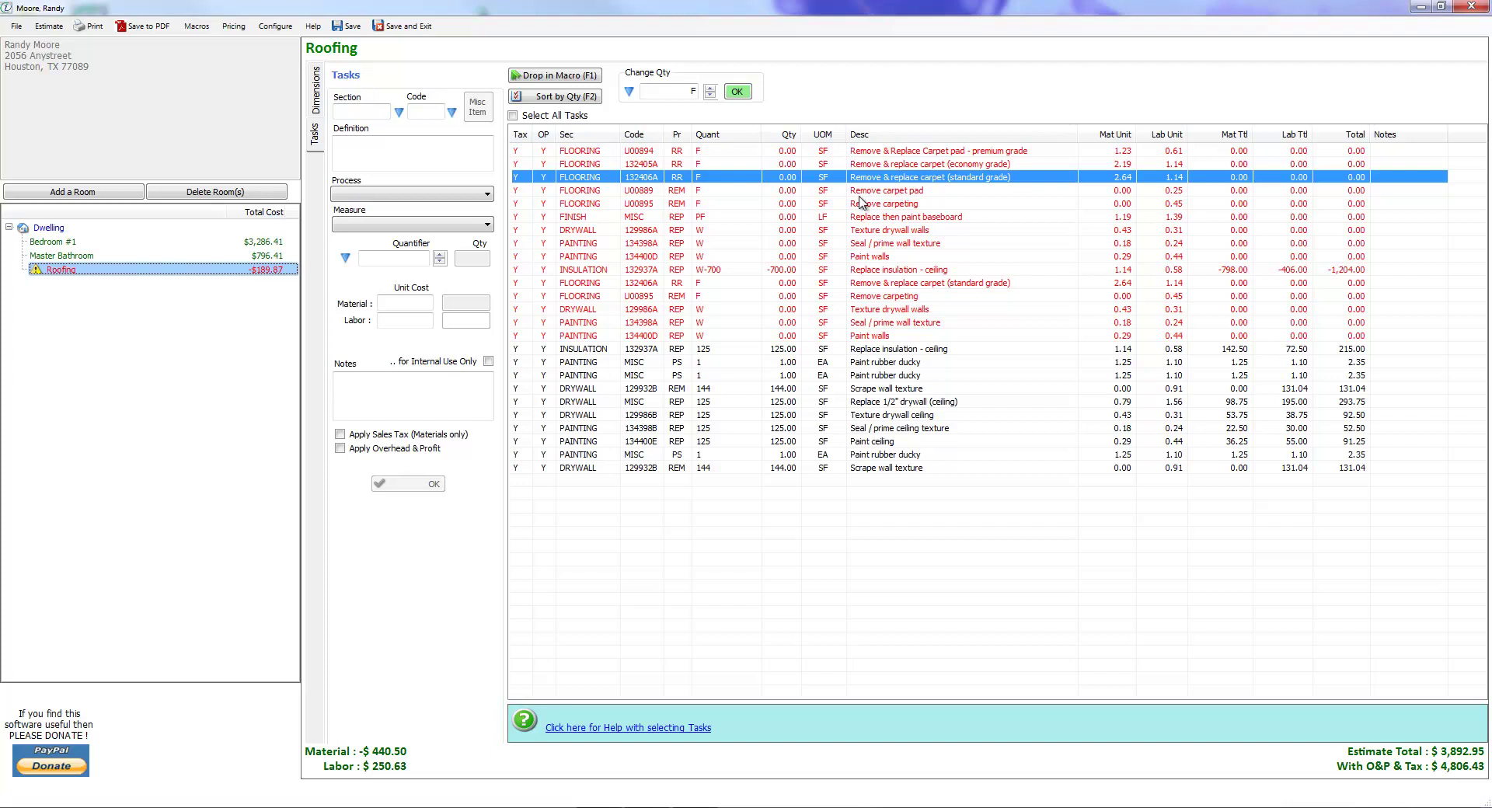
click(850, 153)
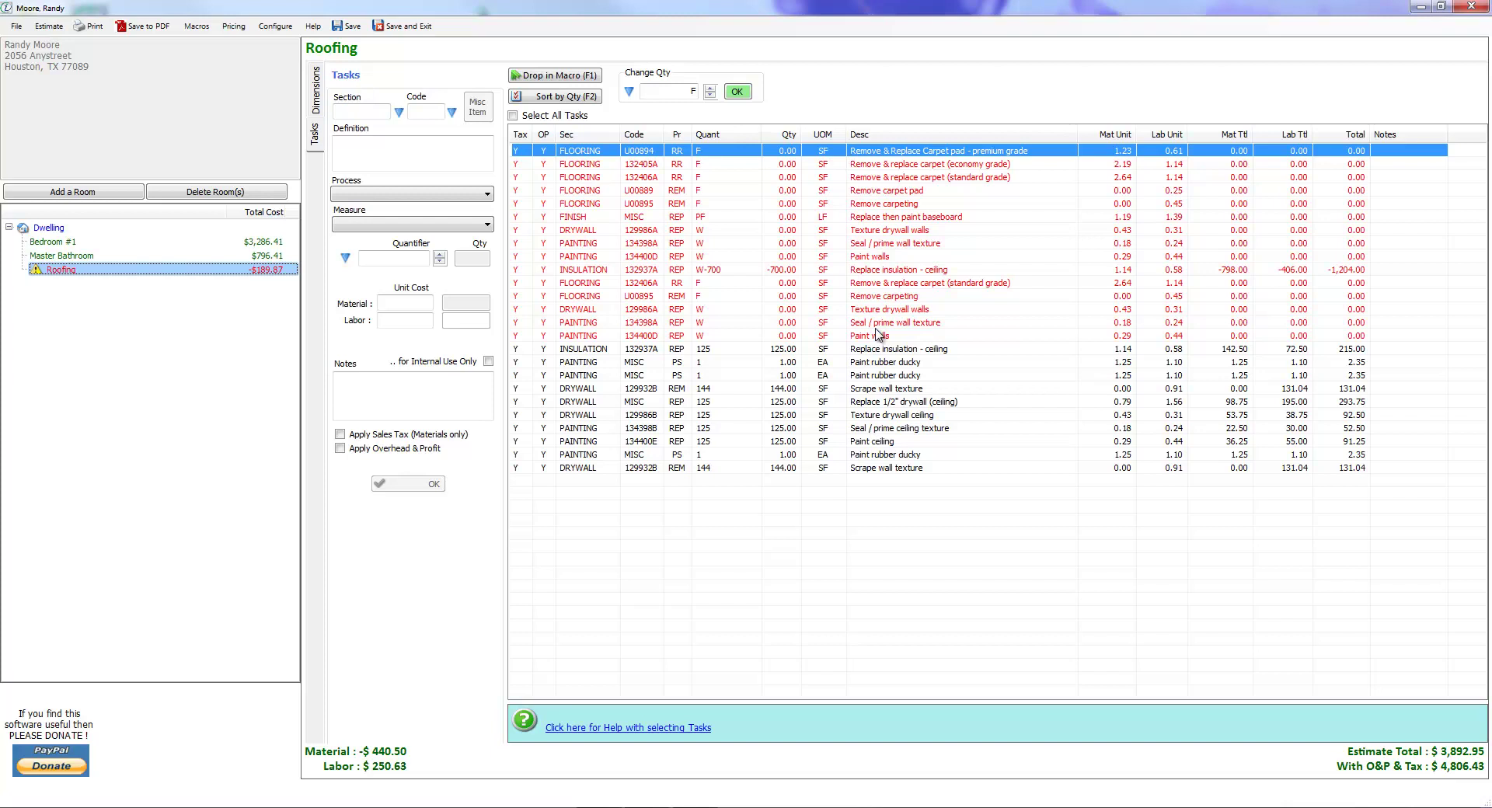
shift+click(857, 339)
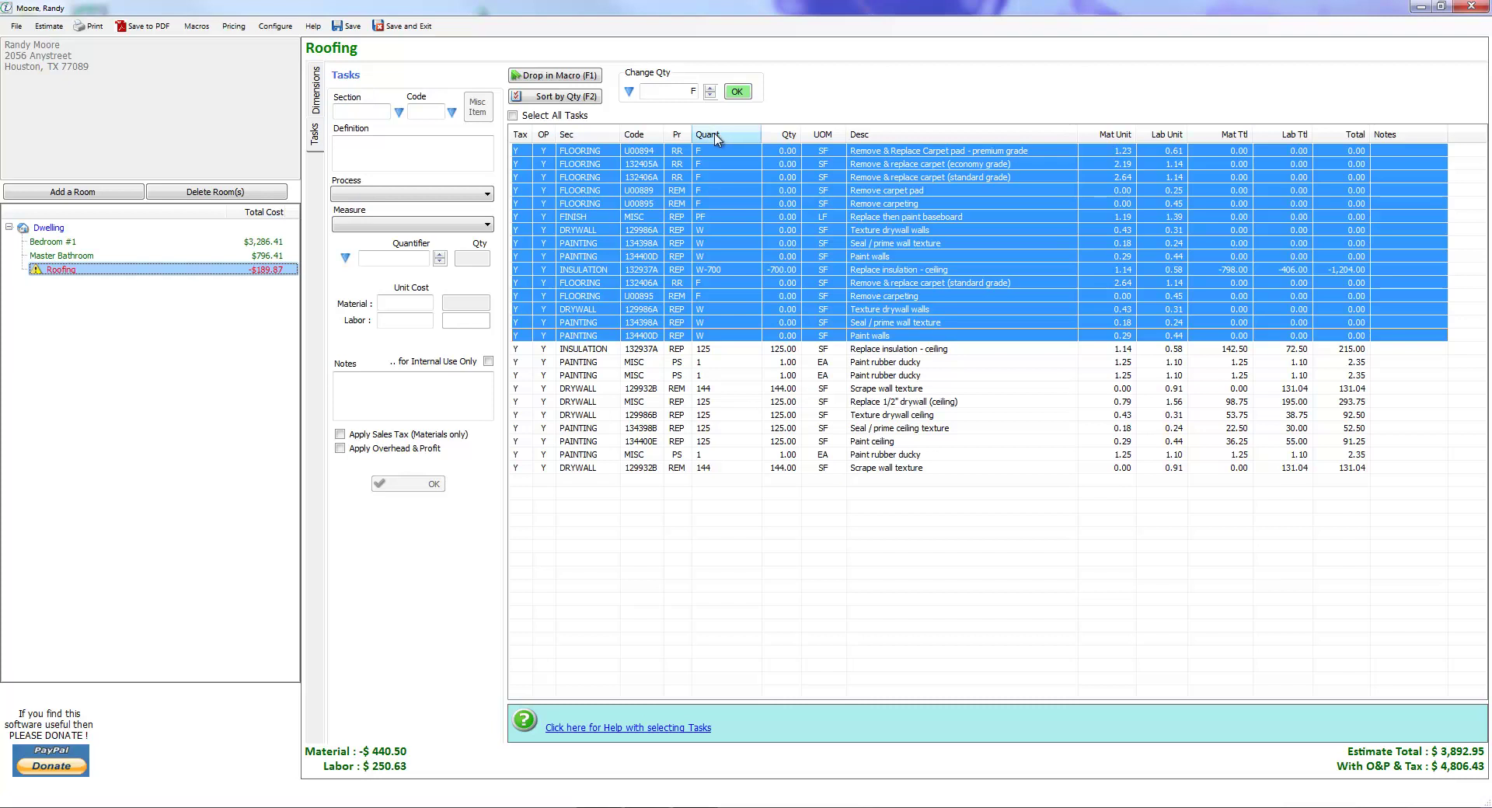
click(683, 91)
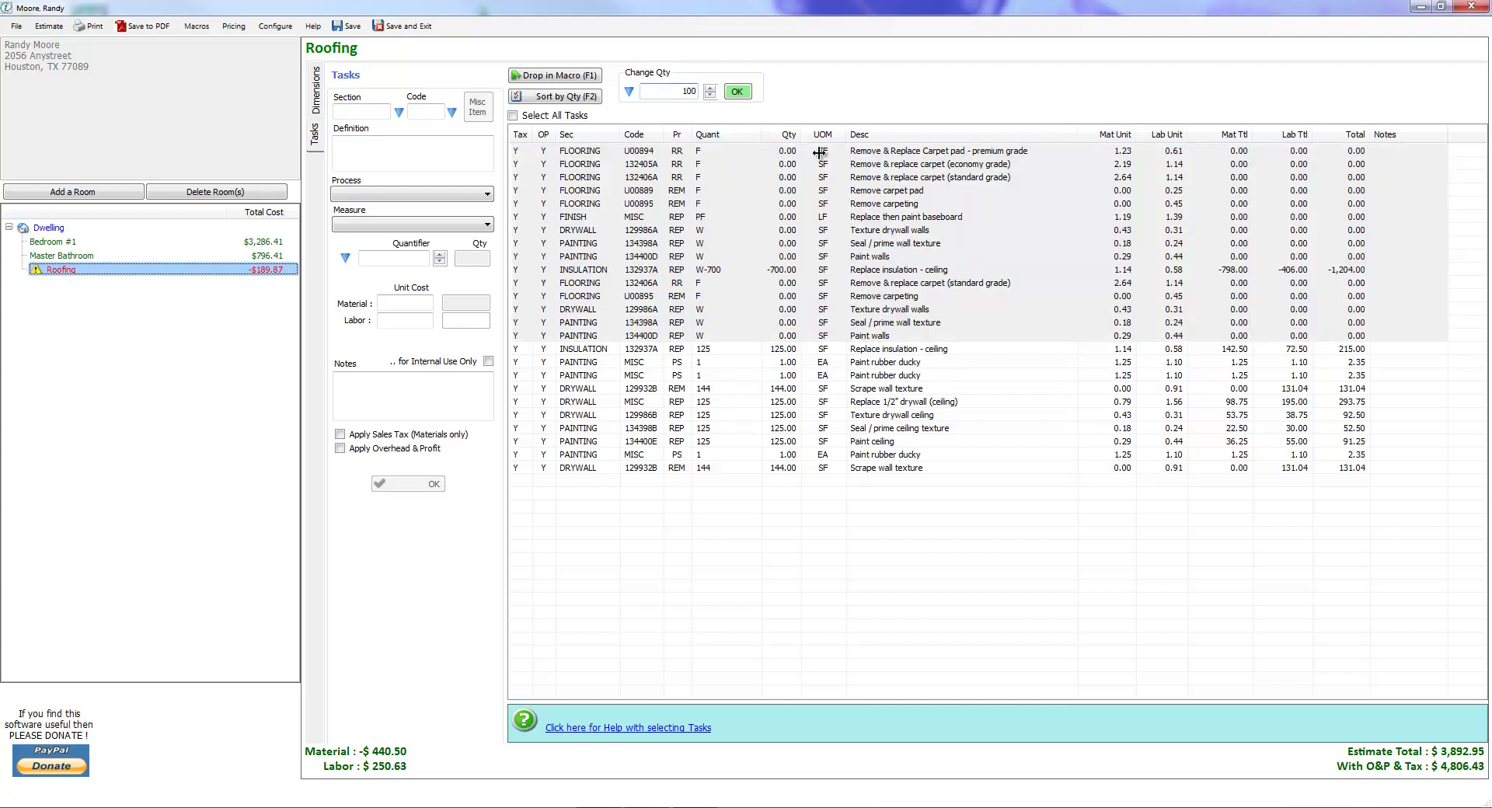
click(738, 92)
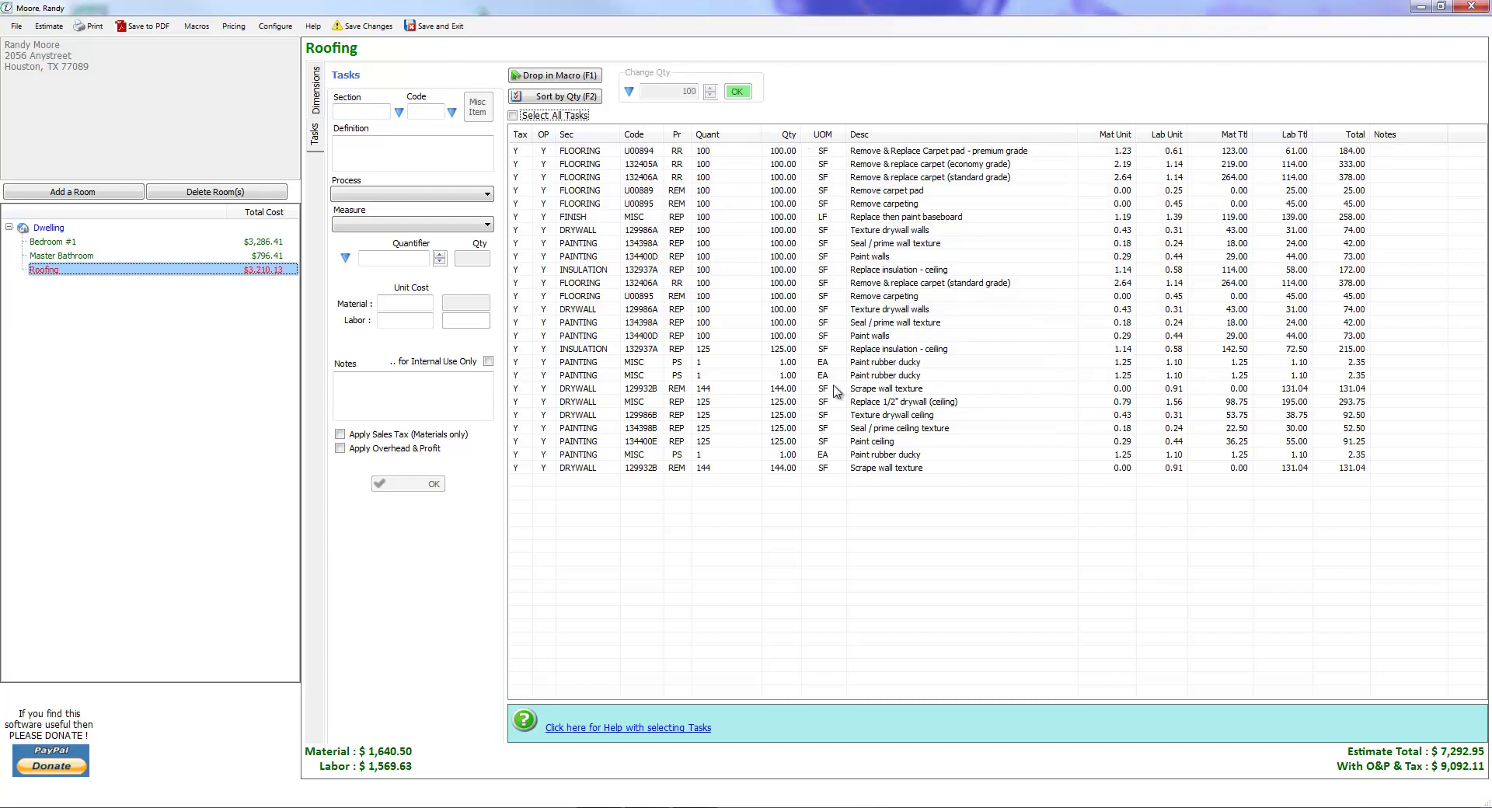
click(917, 325)
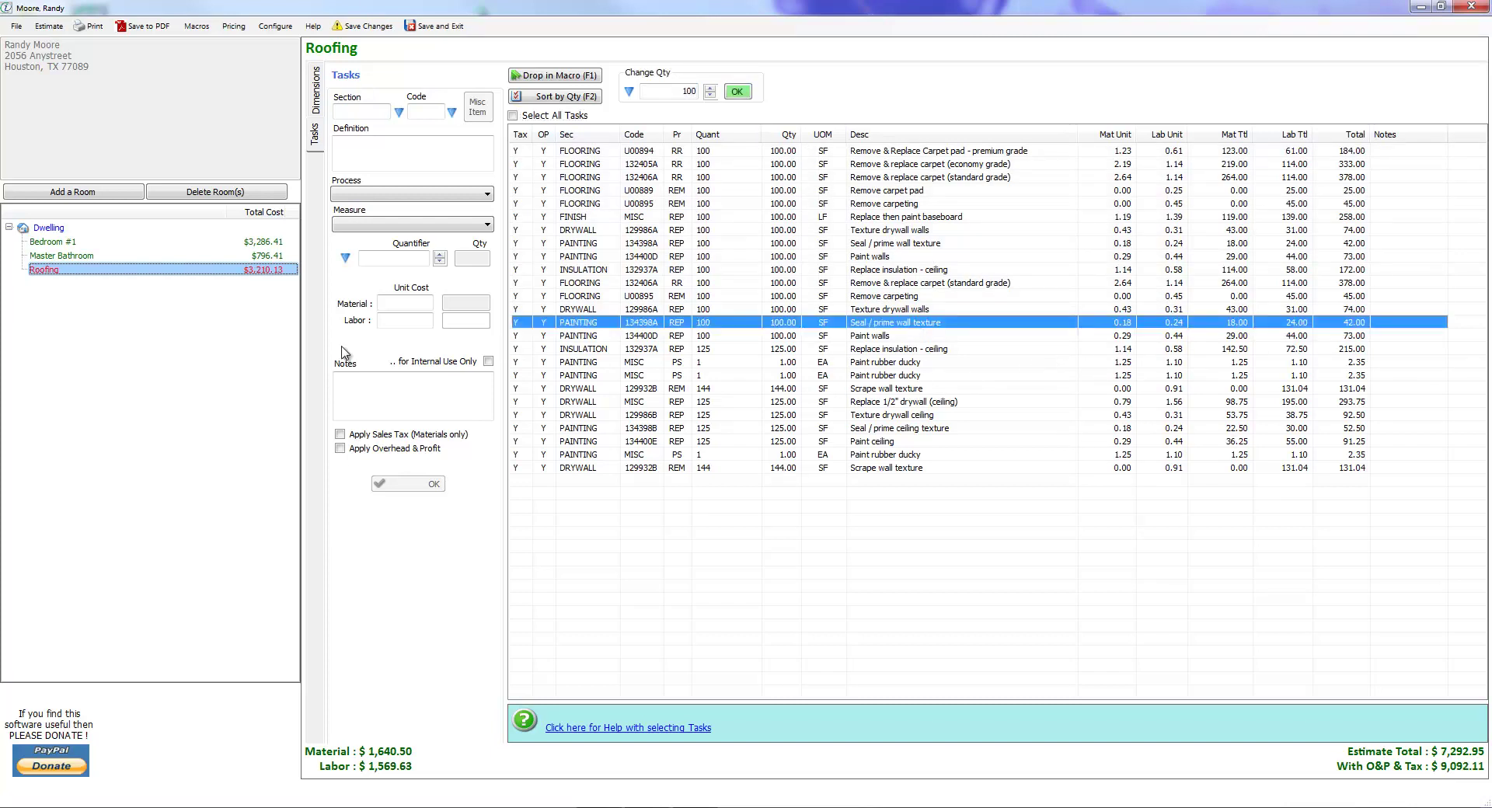
click(703, 271)
Step: Review the task lists of the Master Bathroom and Roofing rooms
click(254, 256)
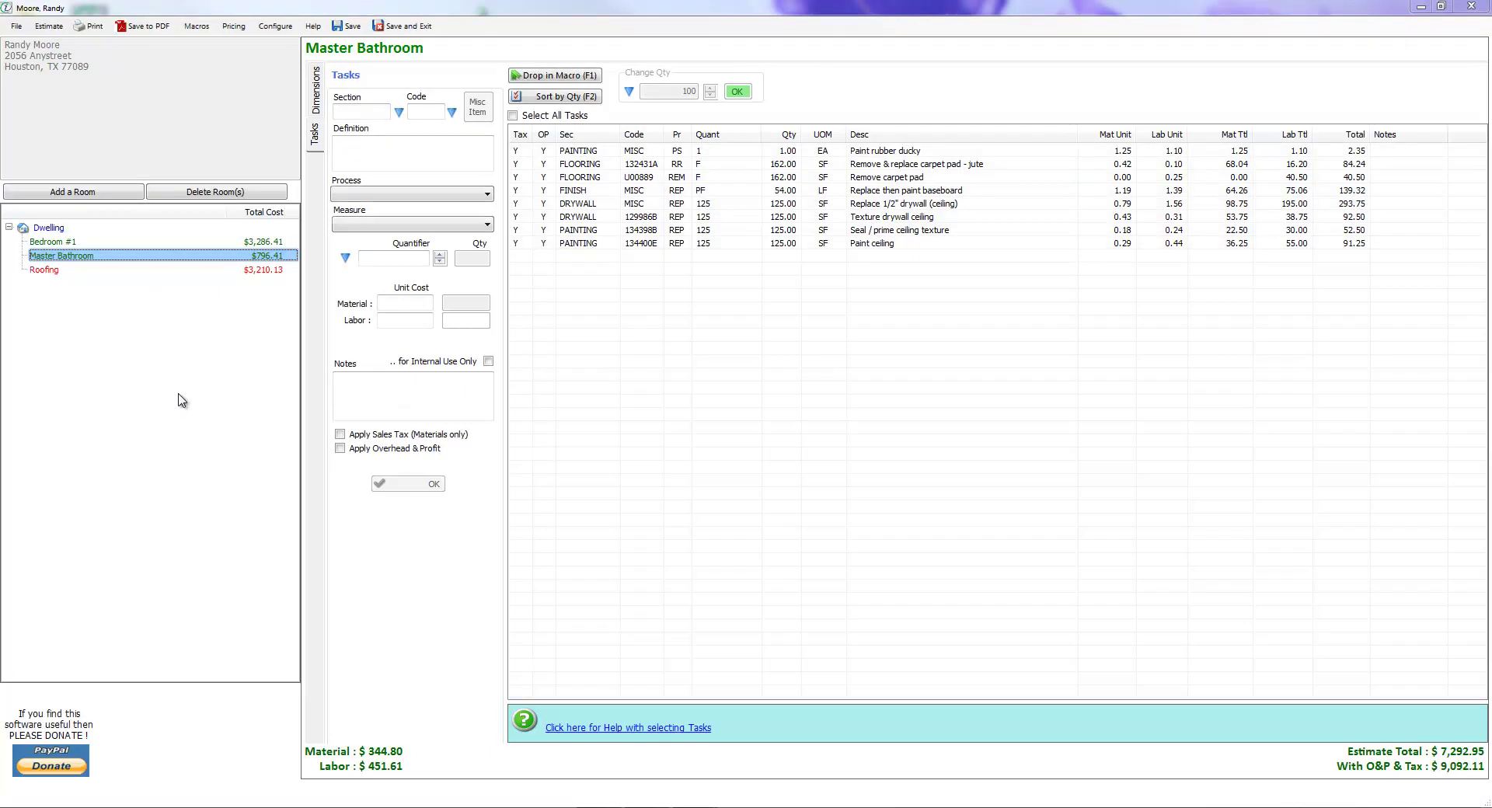
click(185, 269)
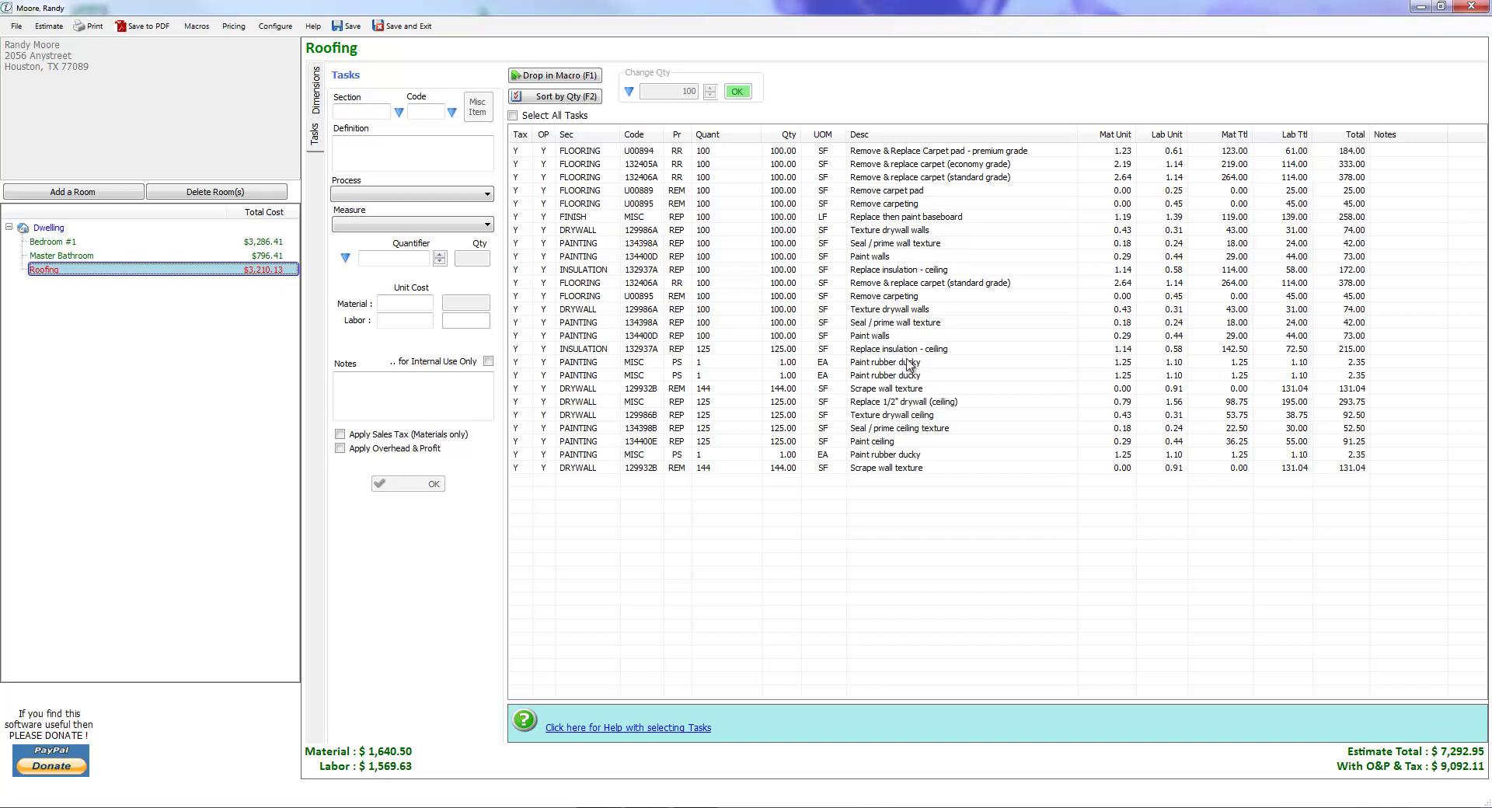
click(63, 261)
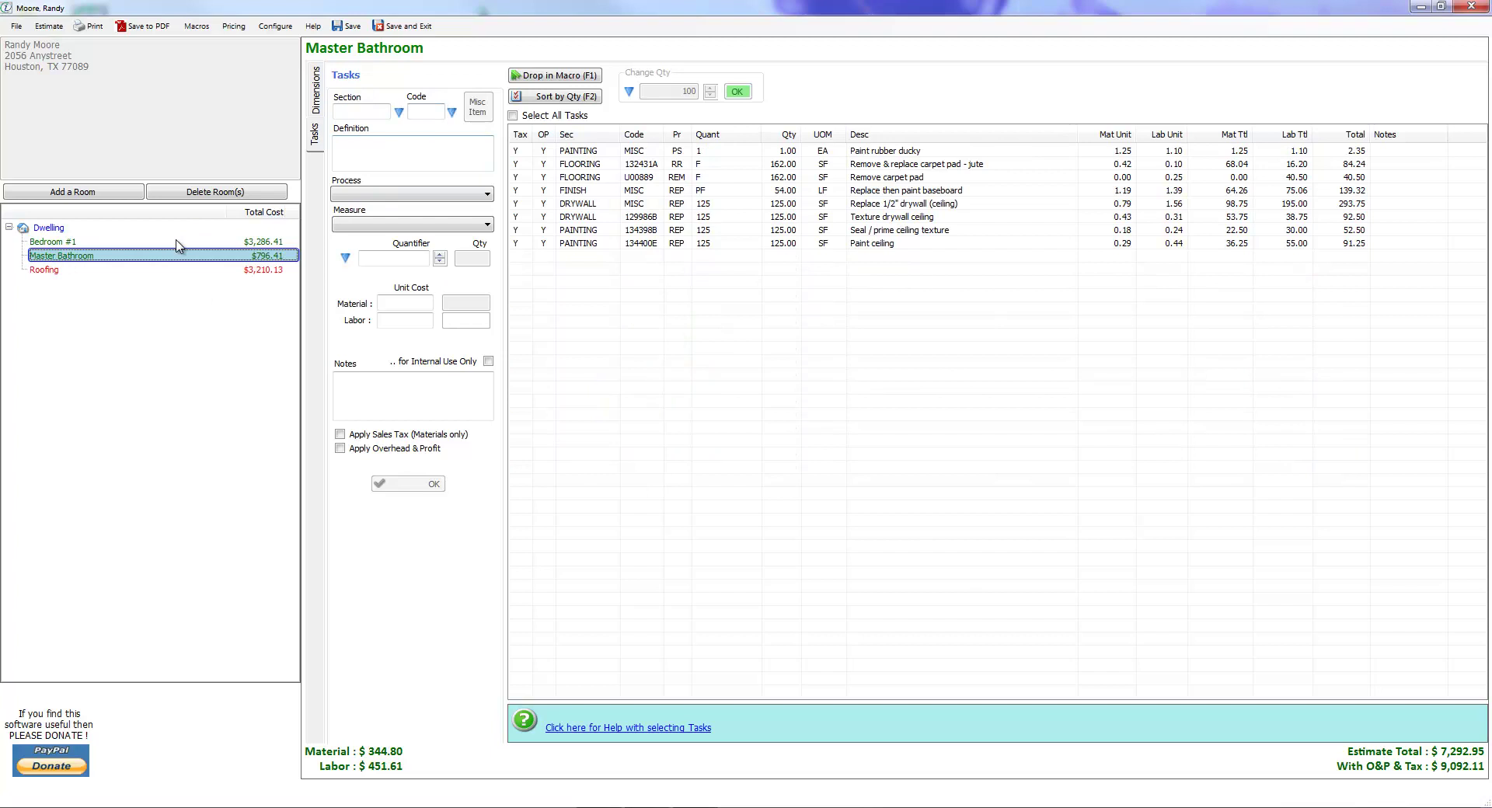
Step: Rename the Roofing room to Bedroom 2
click(55, 274)
right_click(55, 272)
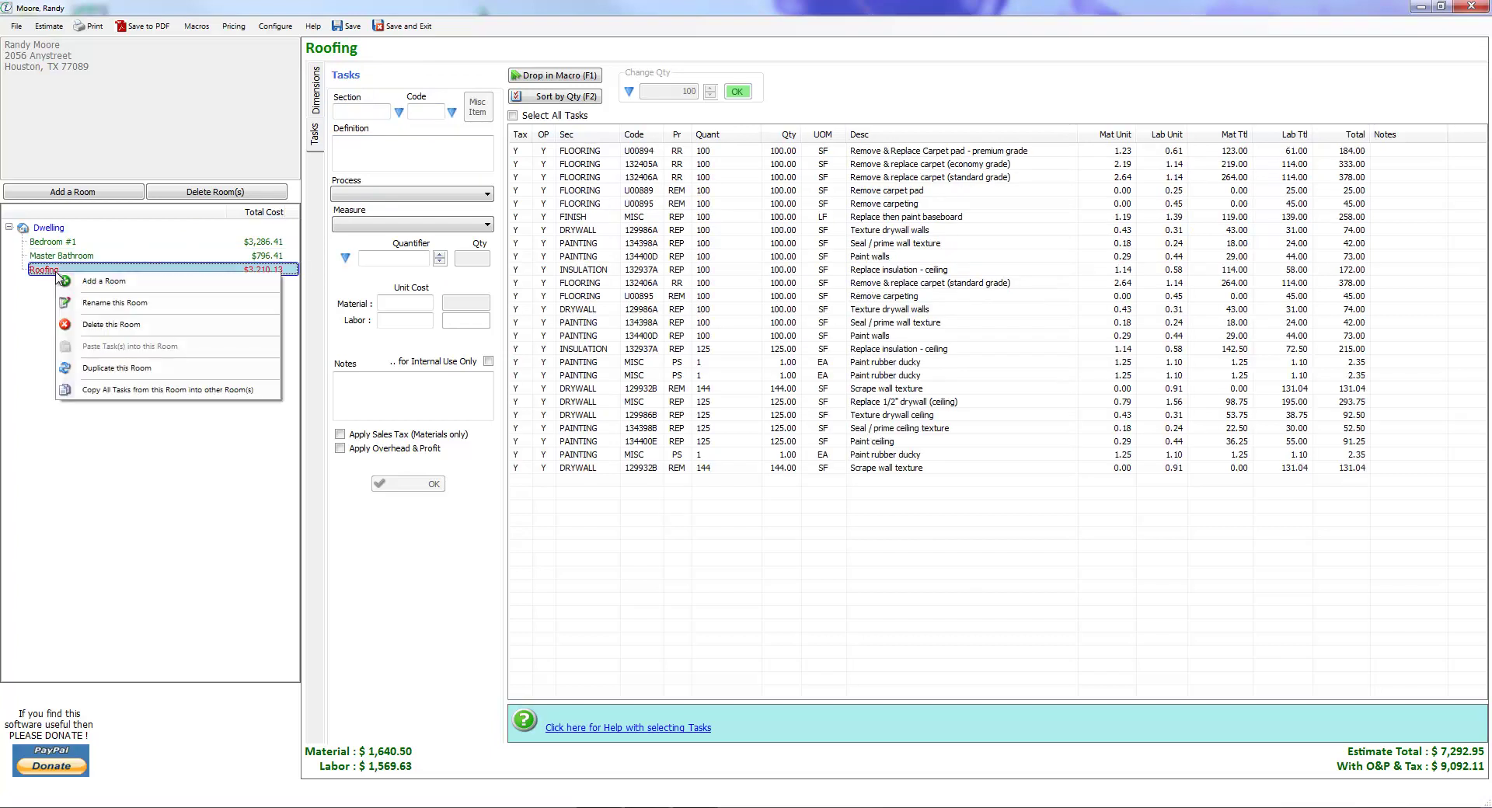
click(103, 305)
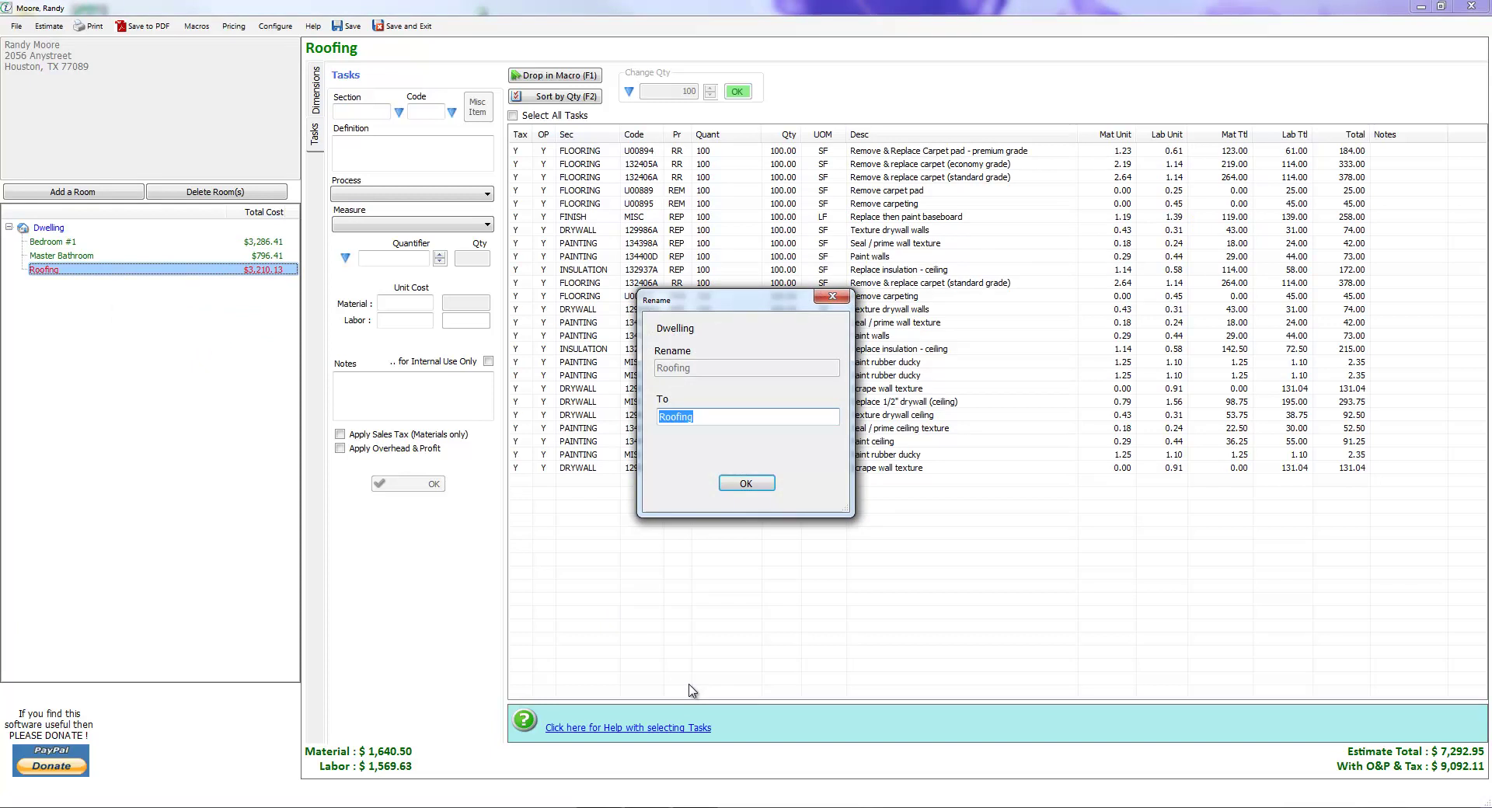
text(Bedroom 2)
click(746, 484)
Step: Set Bedroom 2's basic dimensions to length 10 and width 20, and return to its task list
click(315, 96)
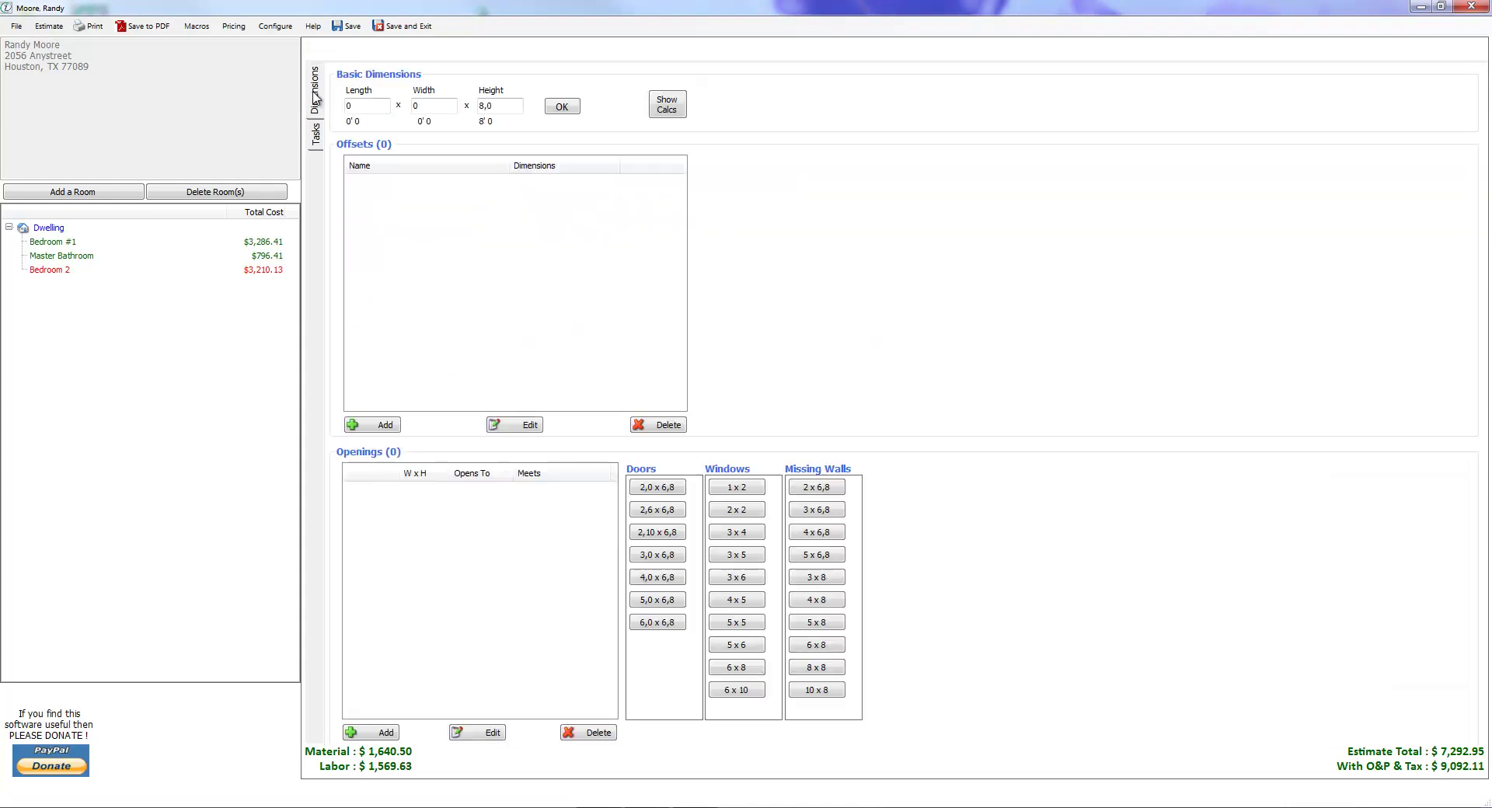
click(383, 102)
text(10)
key(Tab)
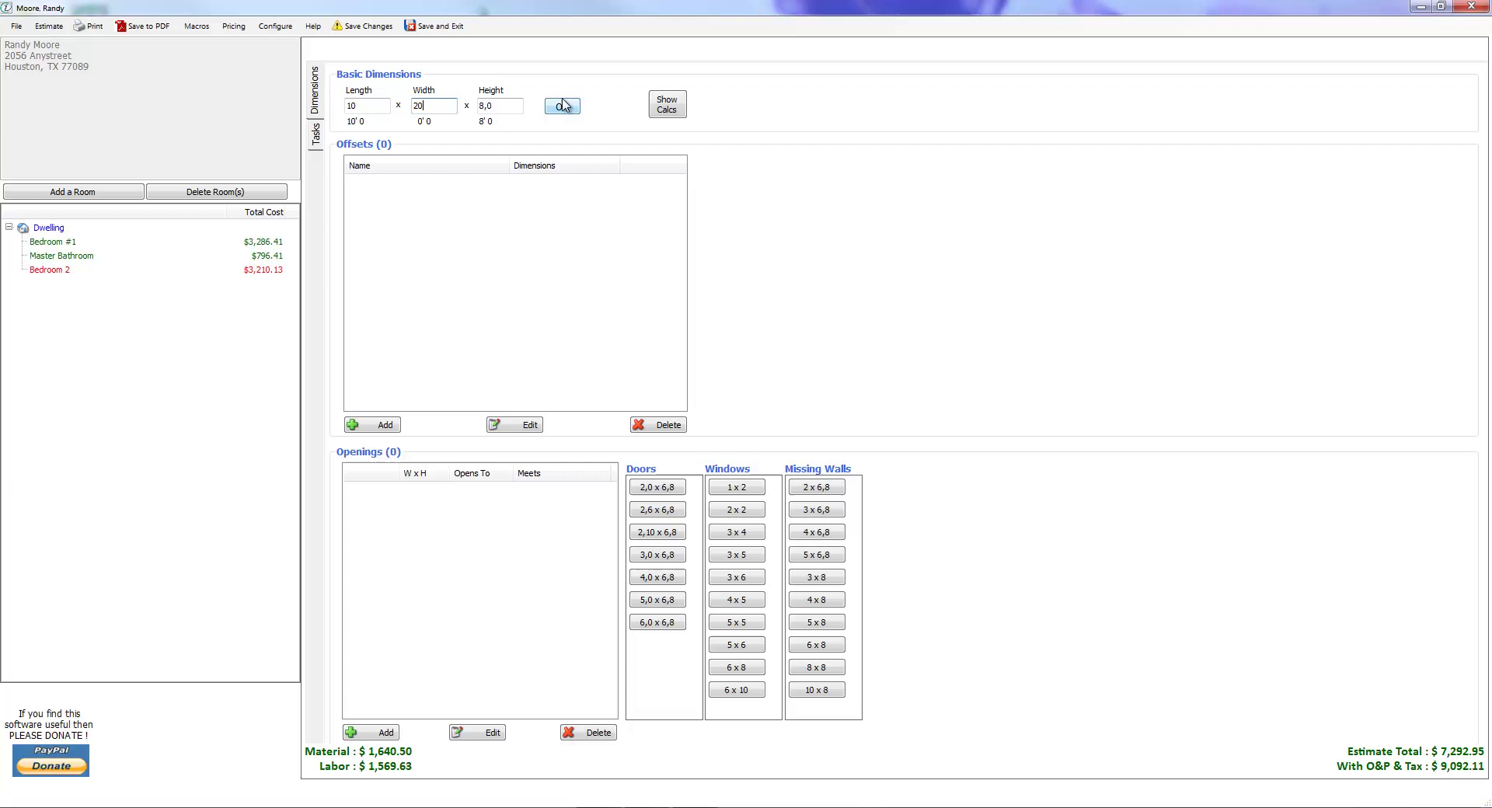
click(566, 109)
click(186, 257)
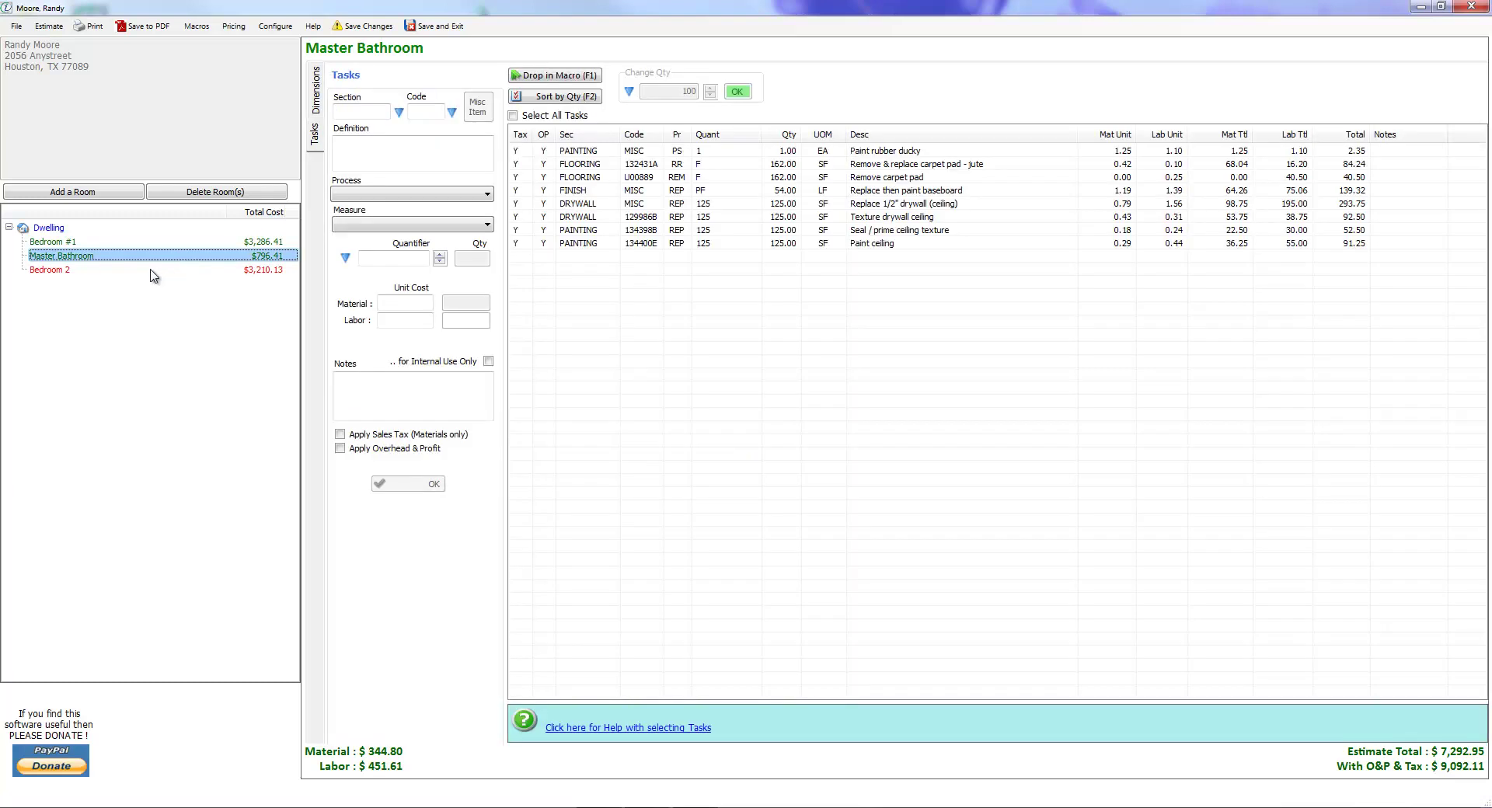
click(201, 272)
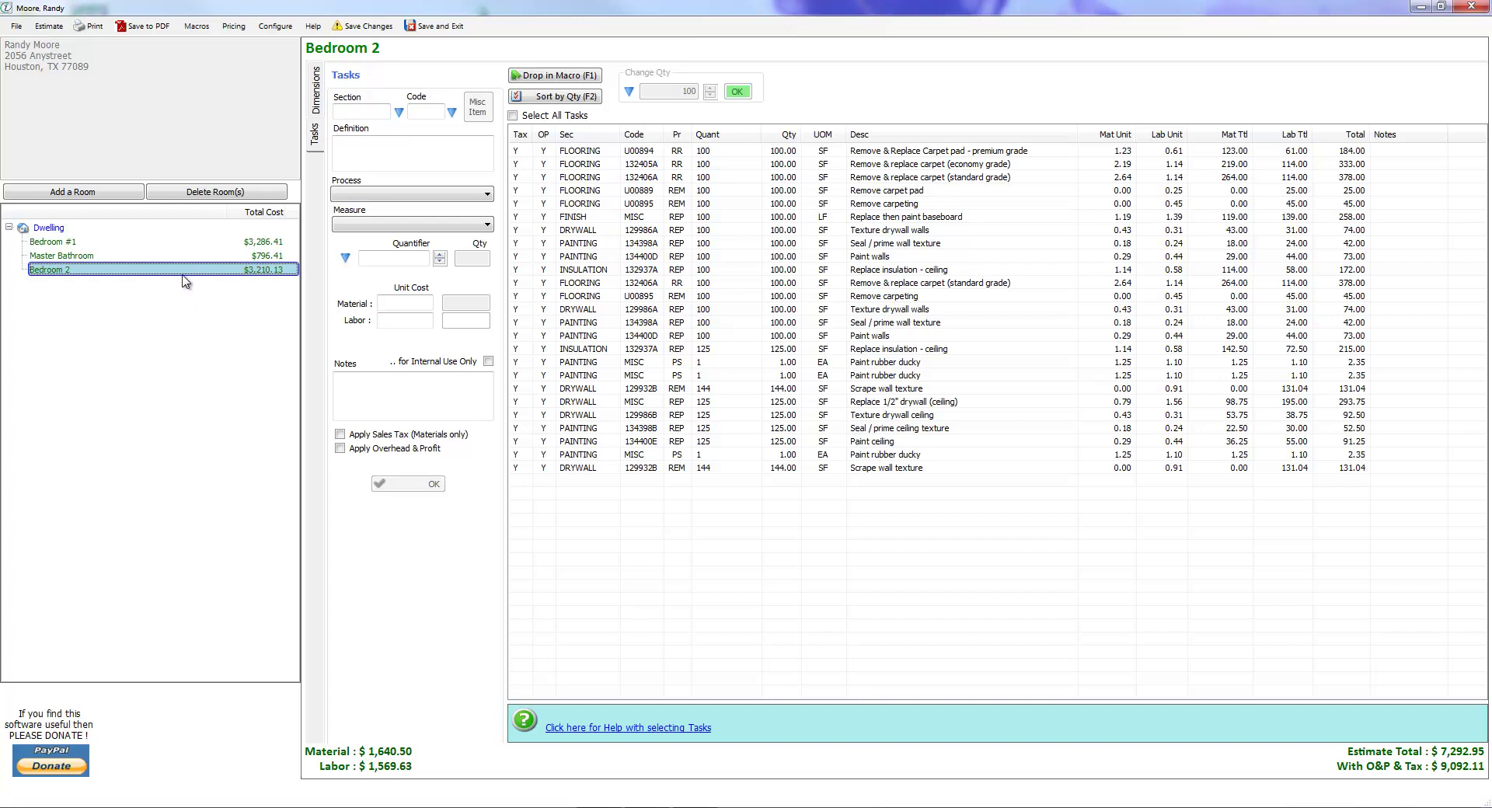
Step: Print the estimate to PDF with two pictures per page, saving the changes first
click(97, 31)
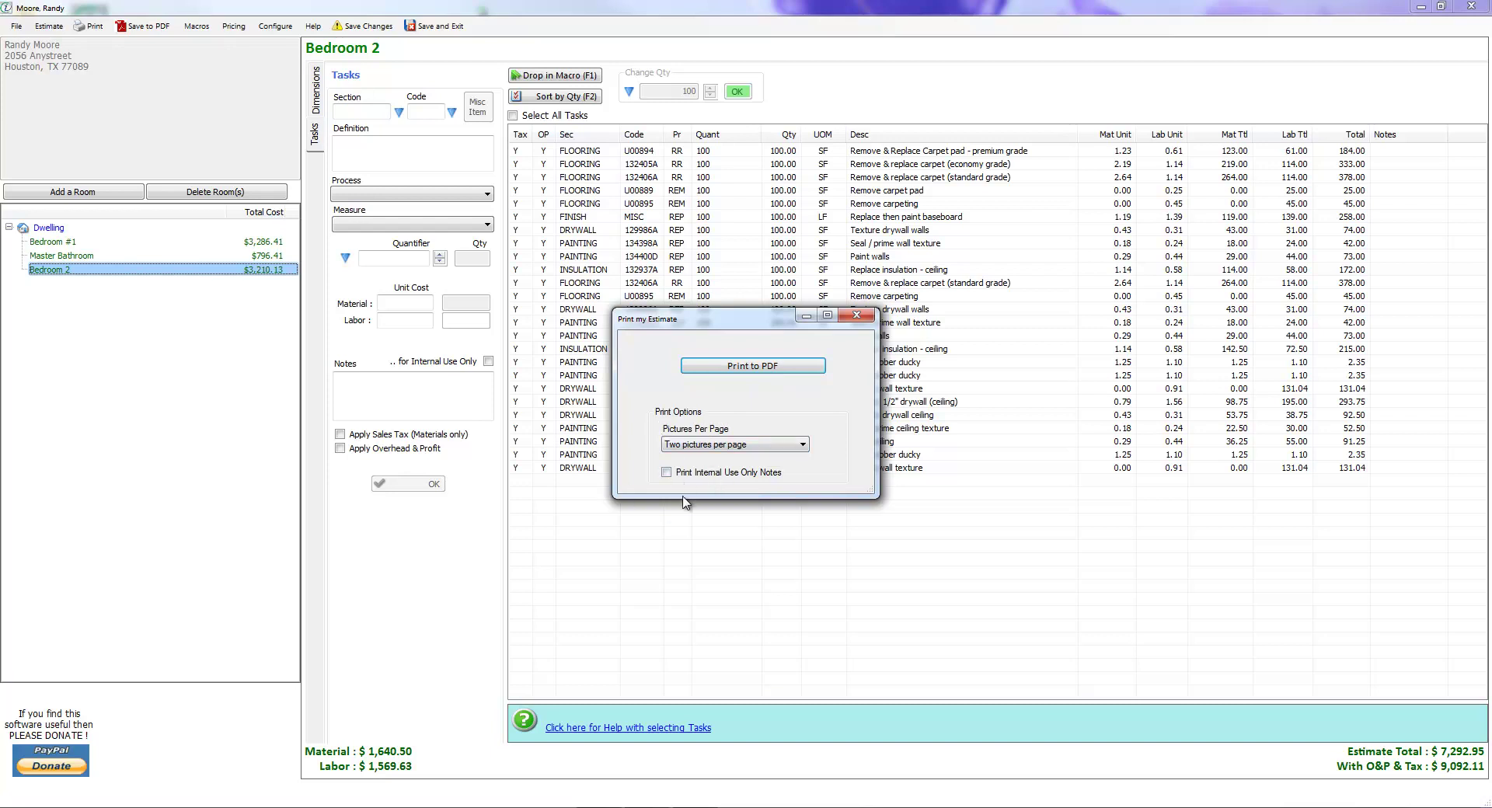
click(802, 446)
click(800, 450)
drag(768, 326, 563, 231)
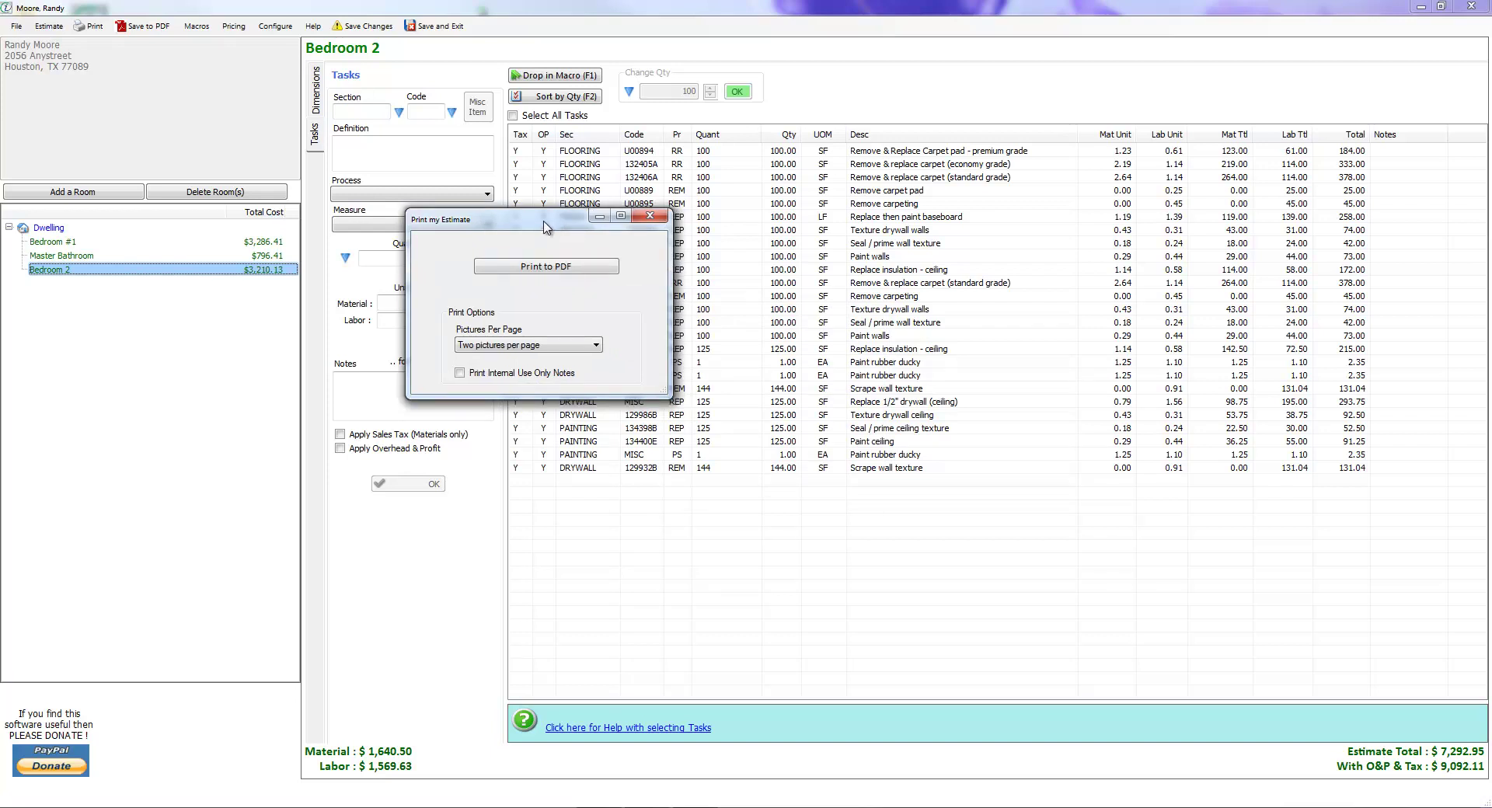
drag(519, 230, 436, 216)
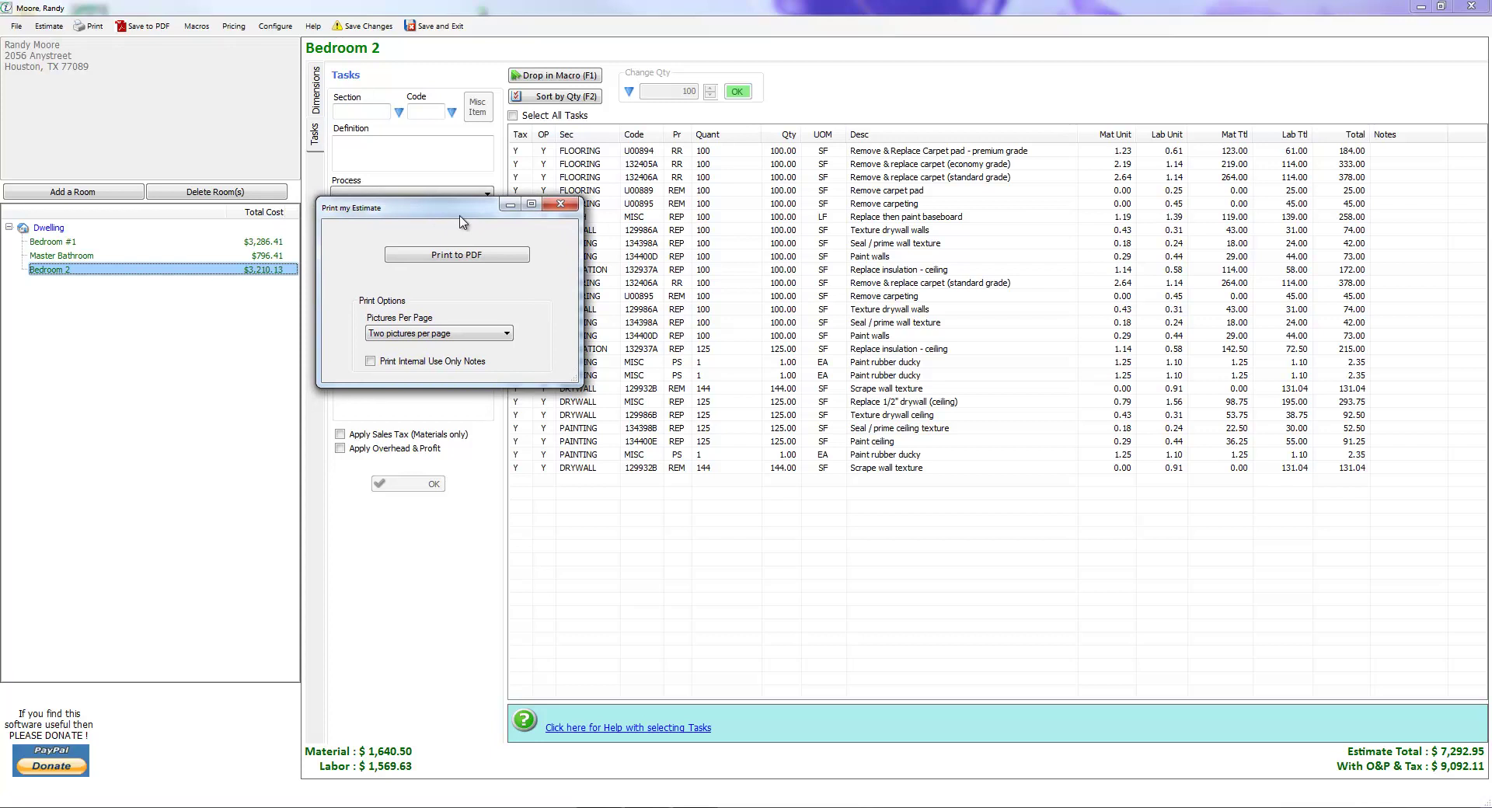
click(457, 257)
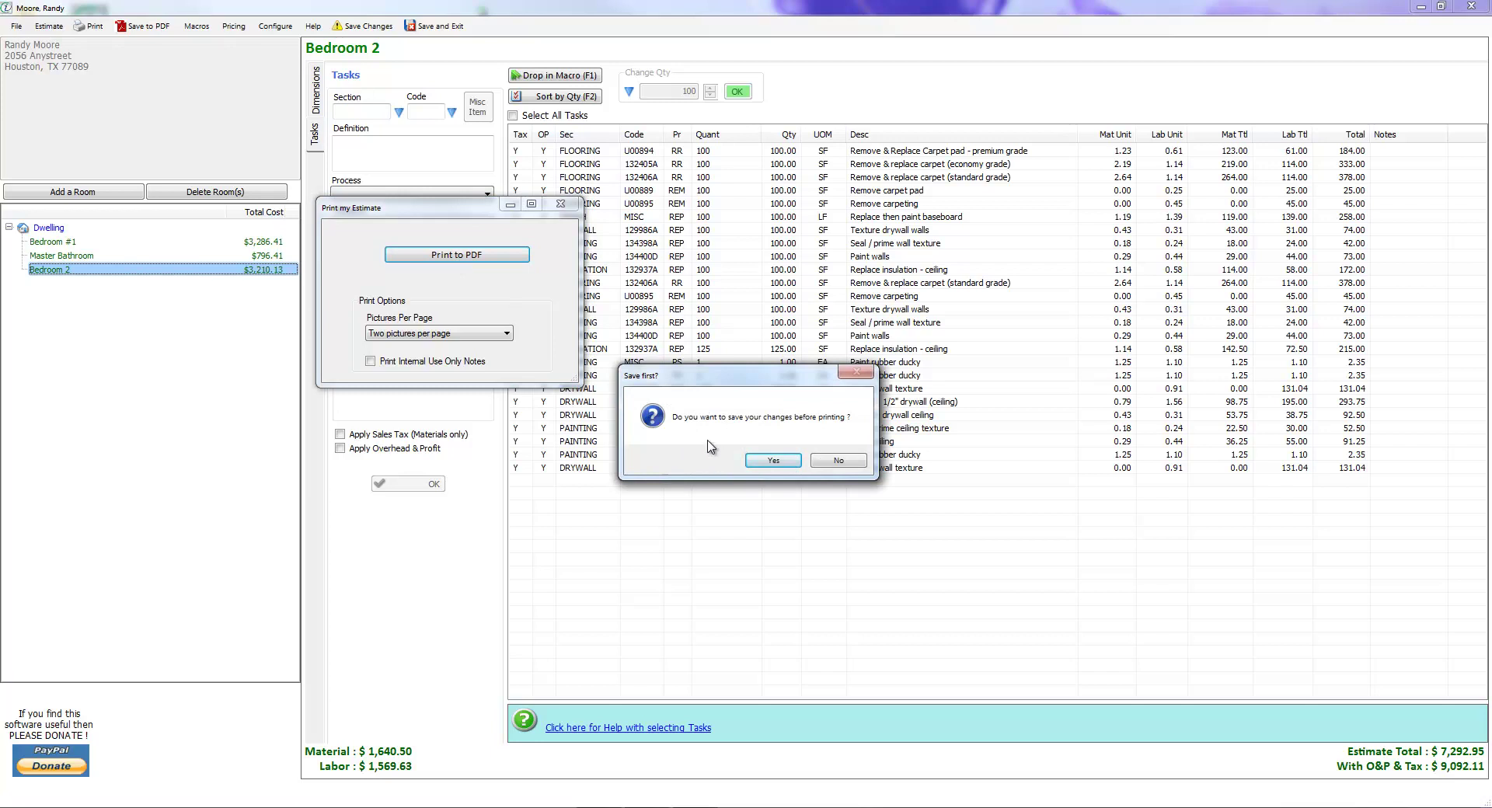
click(757, 461)
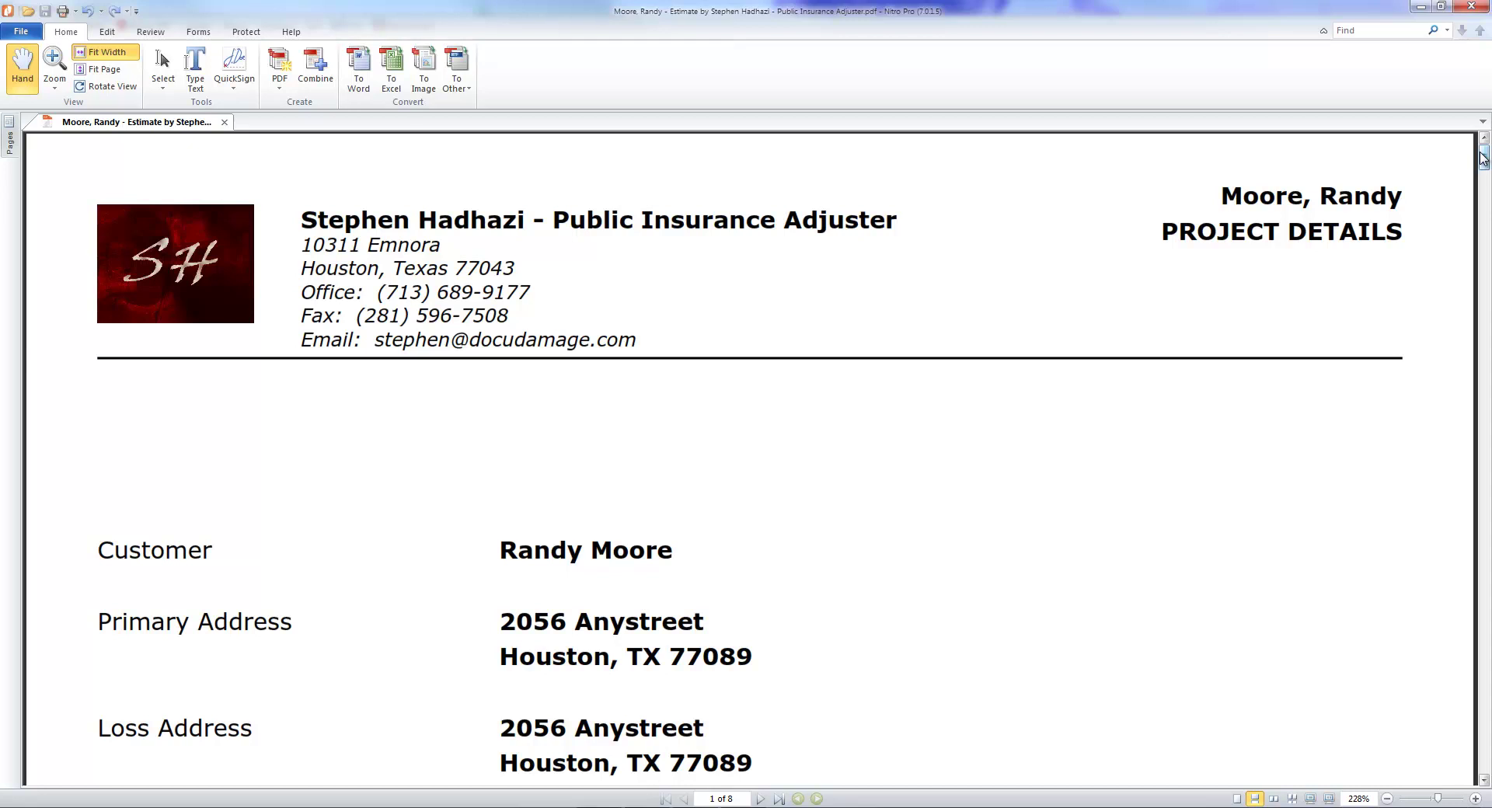
Step: Examine the PDF's project details page and the dimensions and task items listed for each room
drag(1483, 158, 1485, 152)
drag(1483, 163, 1485, 210)
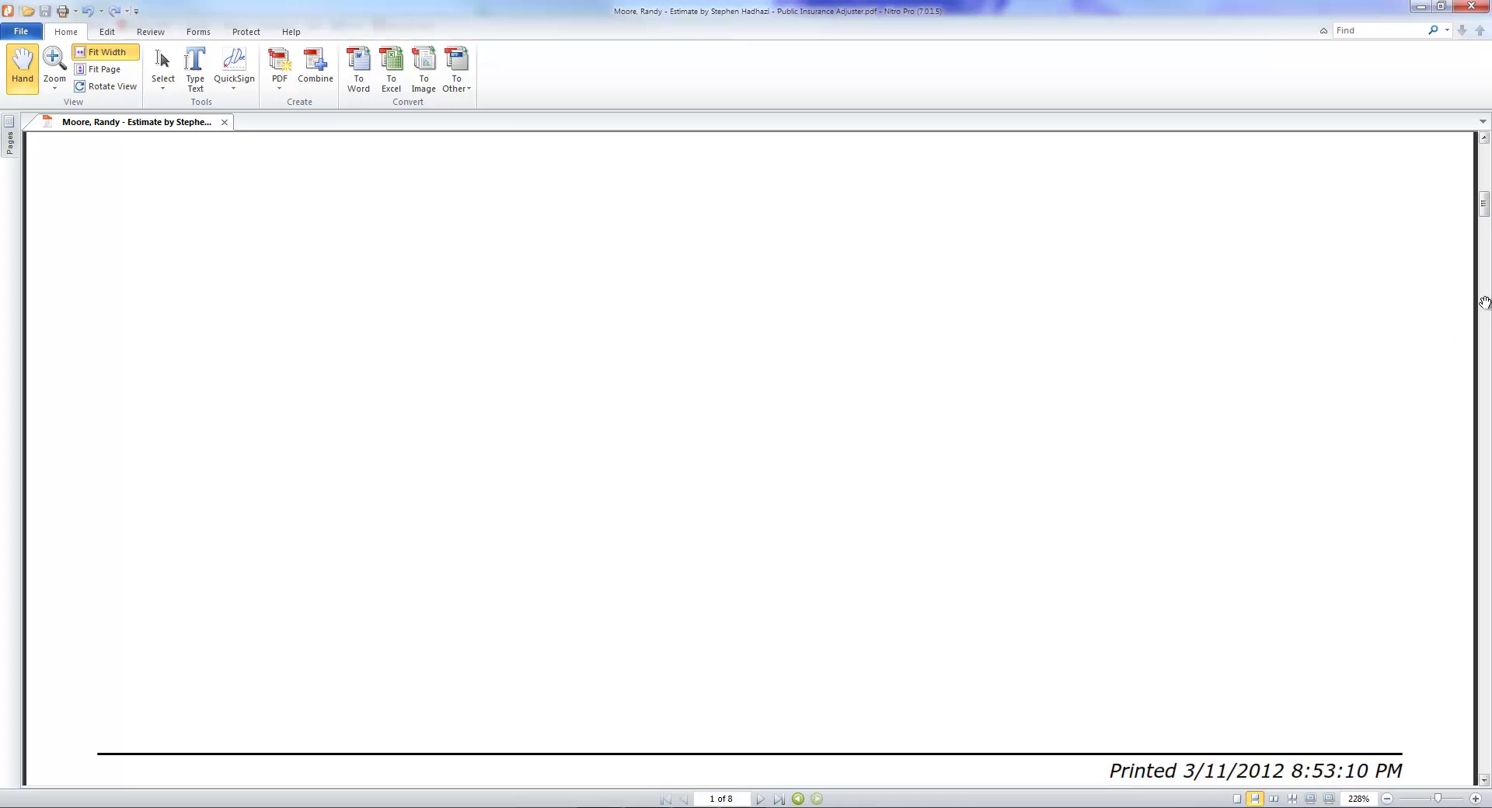
drag(1484, 210, 1486, 239)
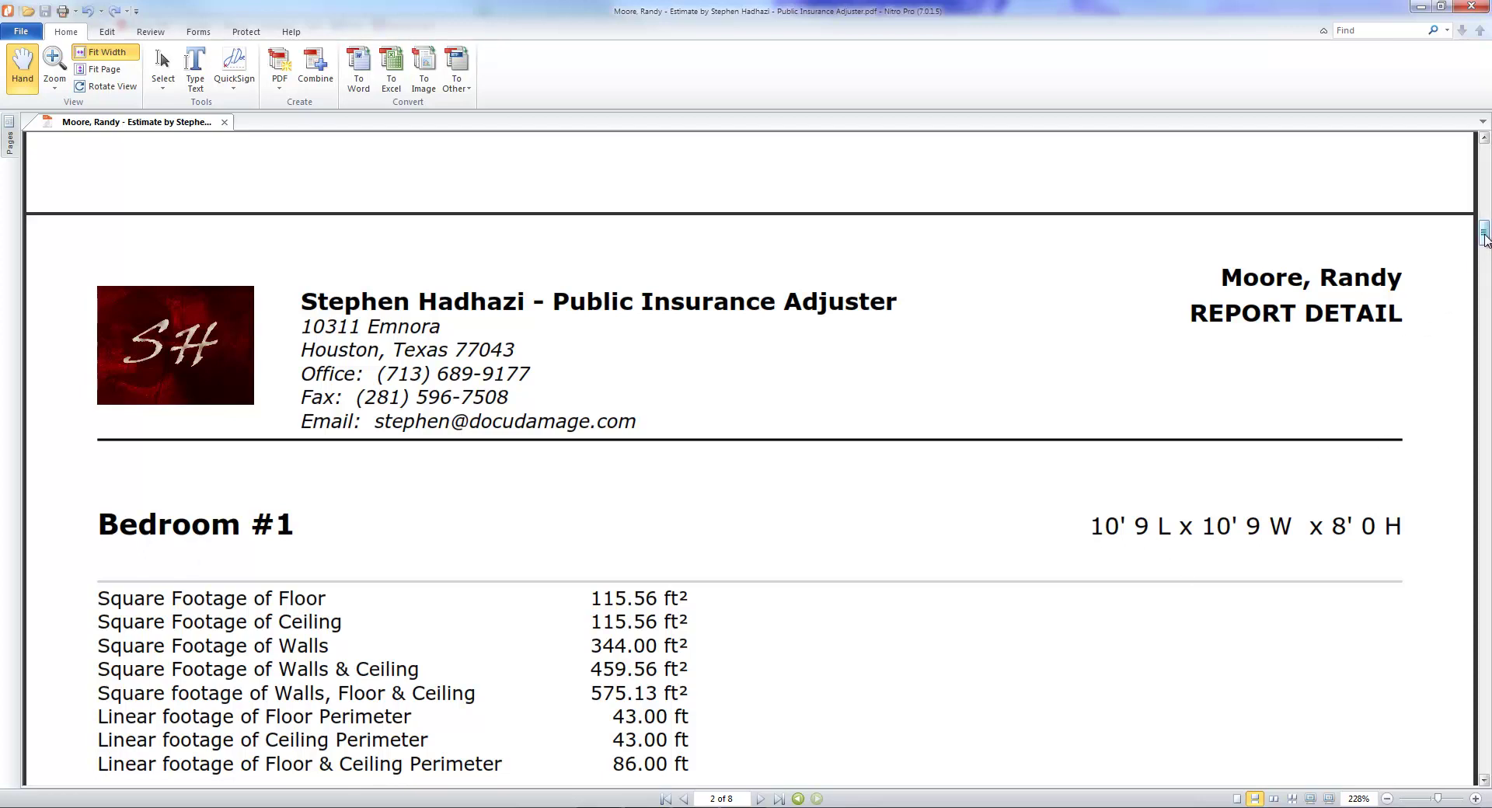
drag(1484, 239, 1485, 245)
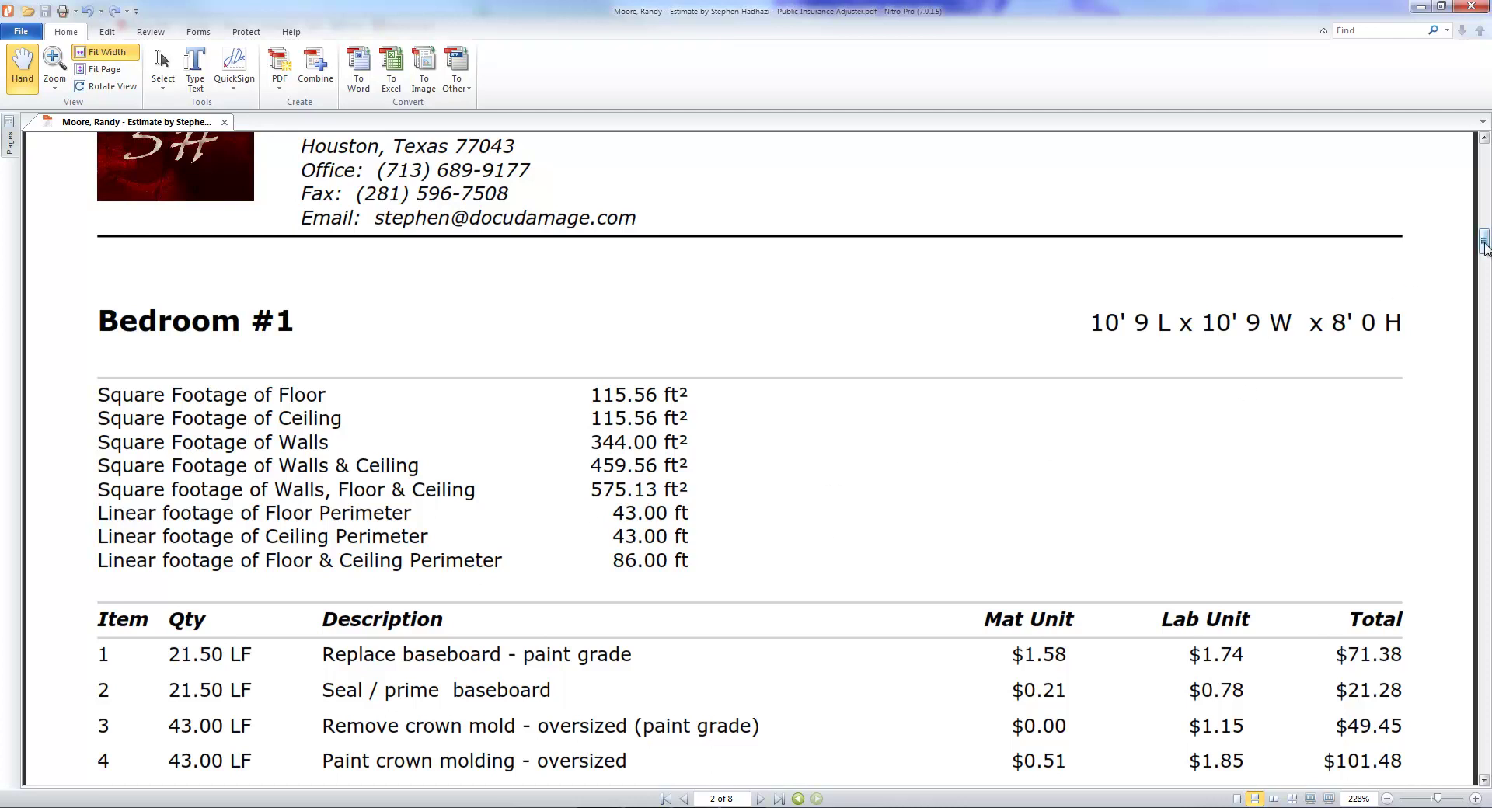
drag(1485, 247, 1485, 301)
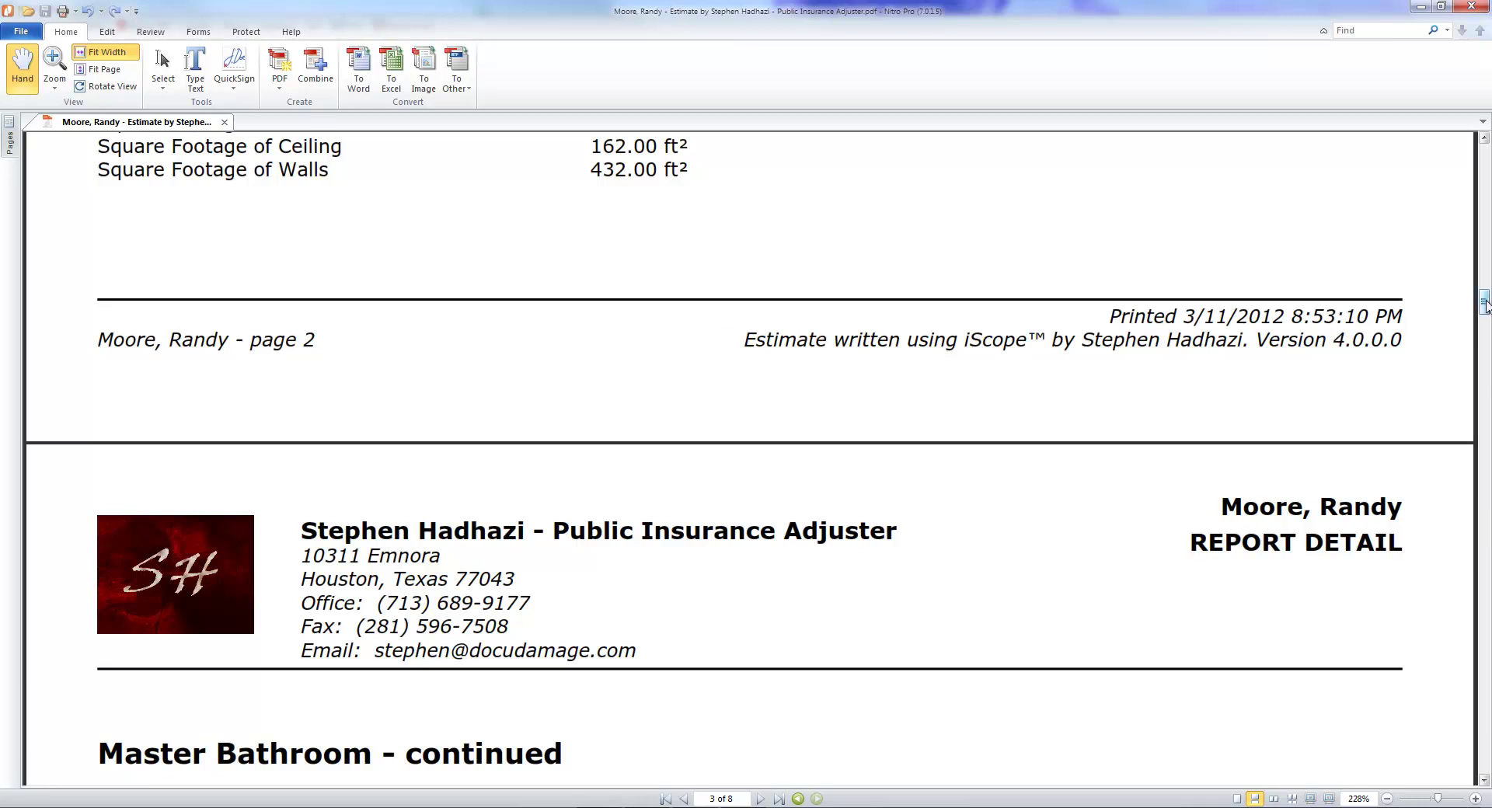
Step: Examine the PDF's report summary, section summary and percentage-of-claim breakdown by task code
drag(1485, 306, 1485, 479)
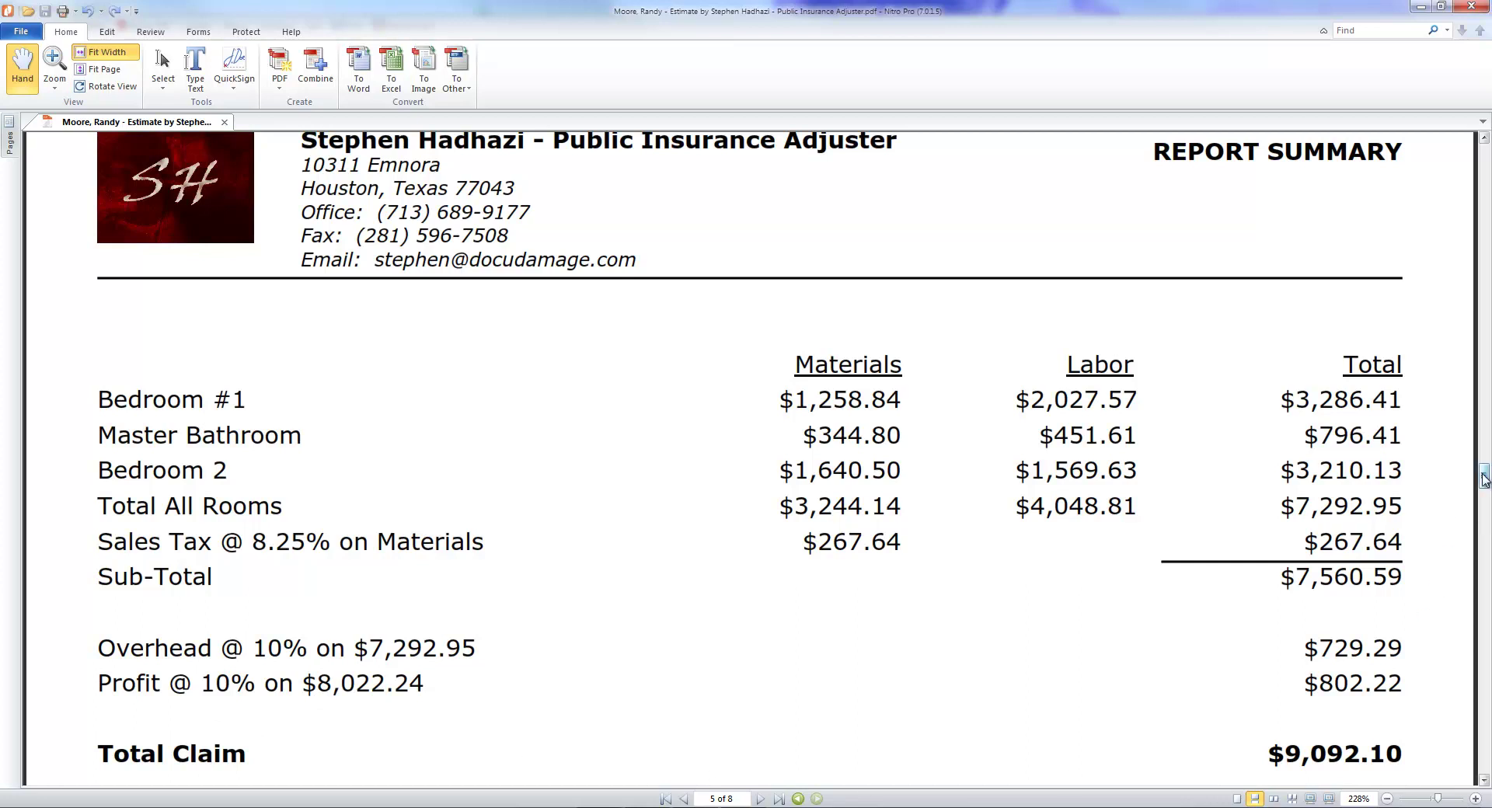
drag(1484, 477, 1484, 554)
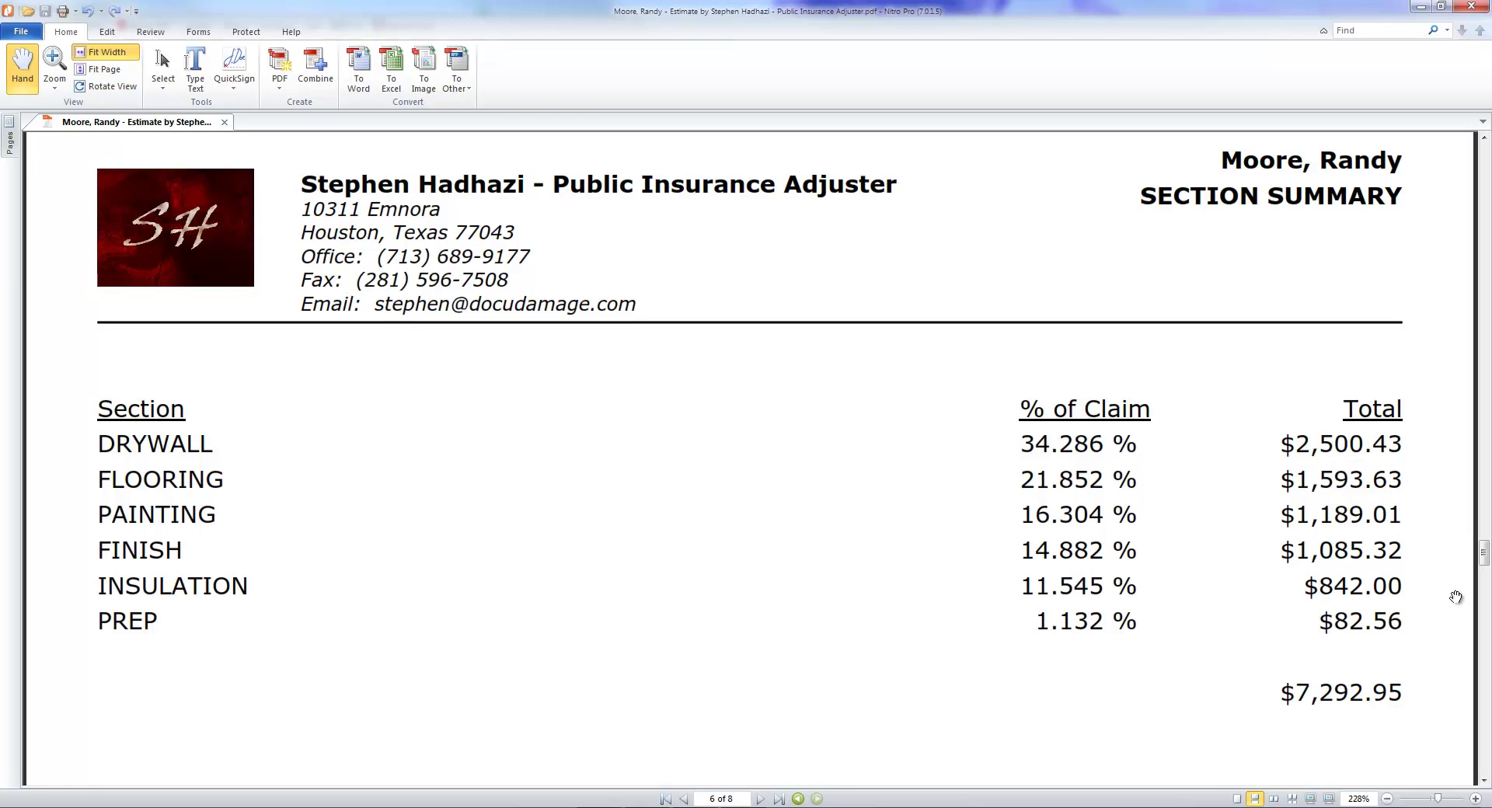
drag(1482, 553, 1484, 640)
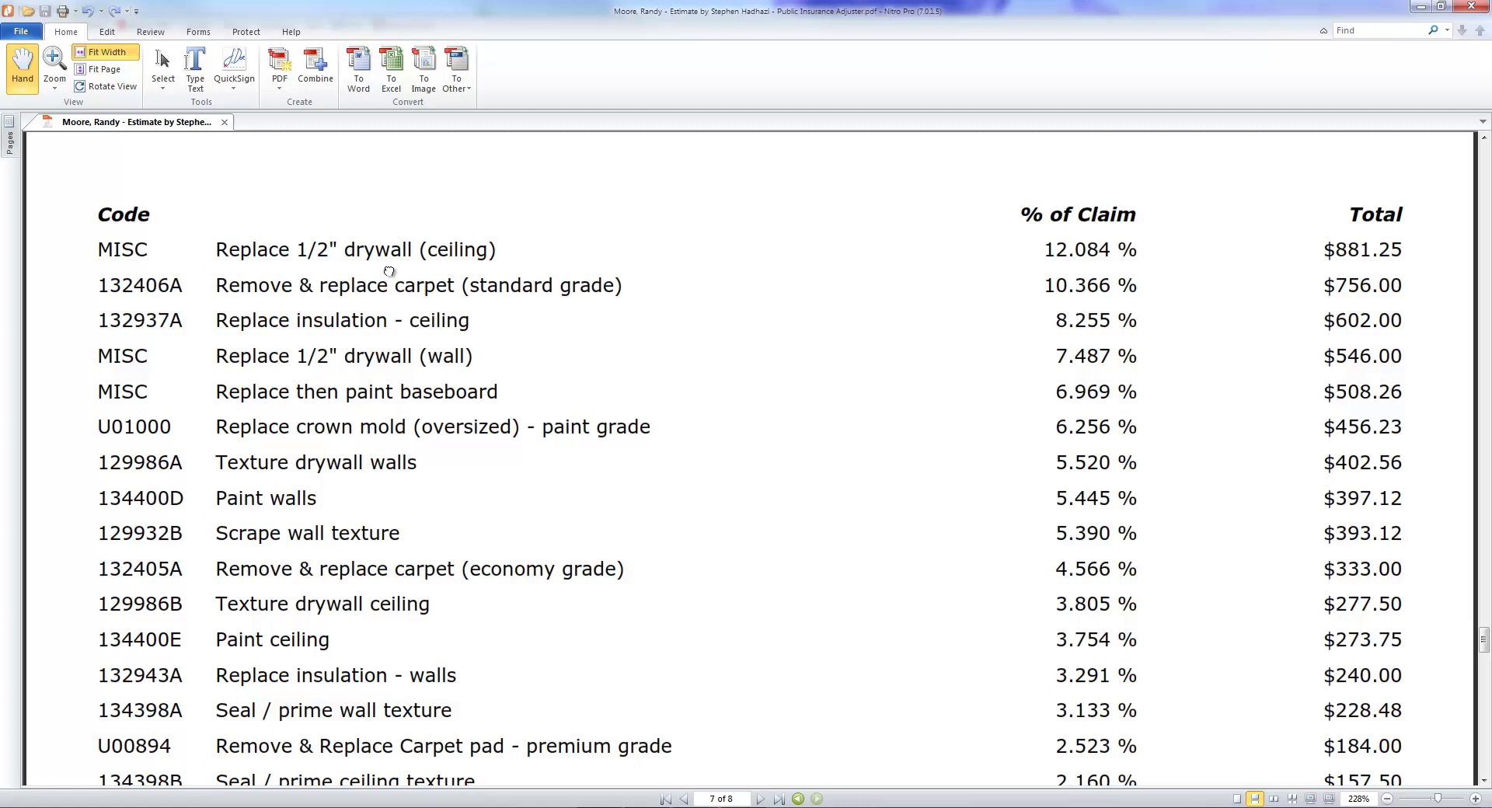
drag(406, 273, 425, 211)
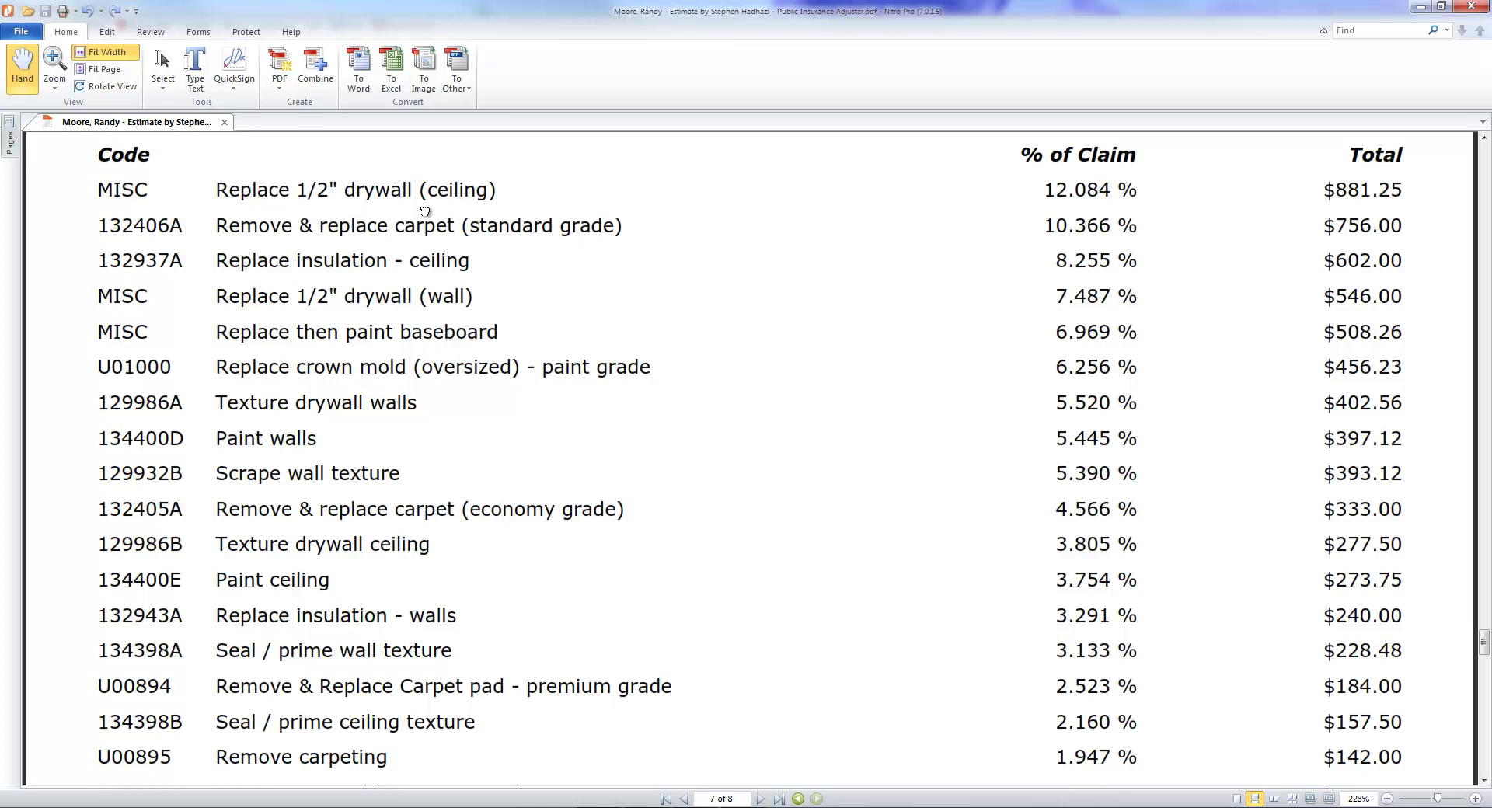
drag(426, 212, 428, 209)
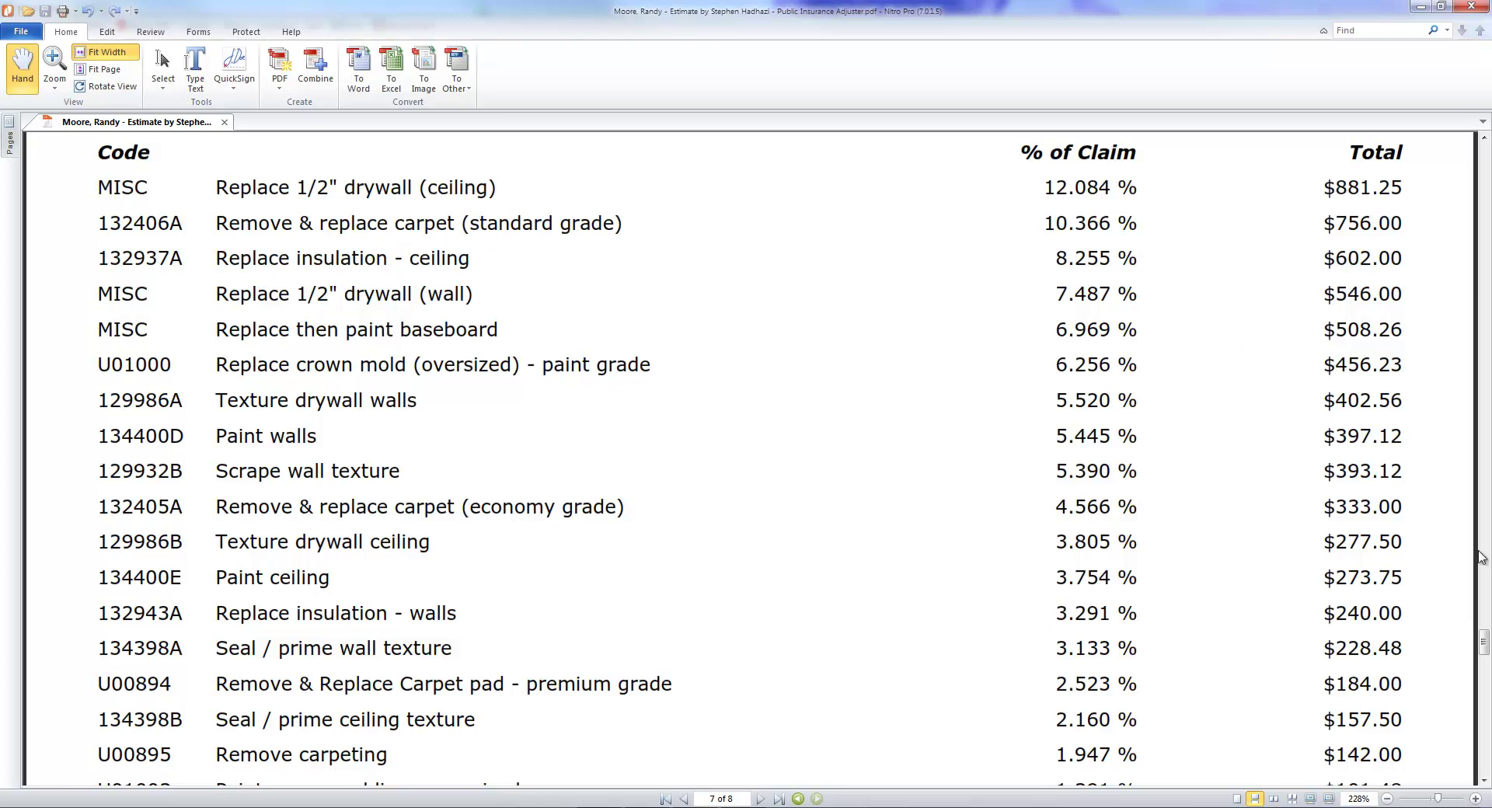
Step: Examine the PDF's percentage-of-claim list from the largest task codes down to the smallest and the total
drag(1483, 655, 1483, 678)
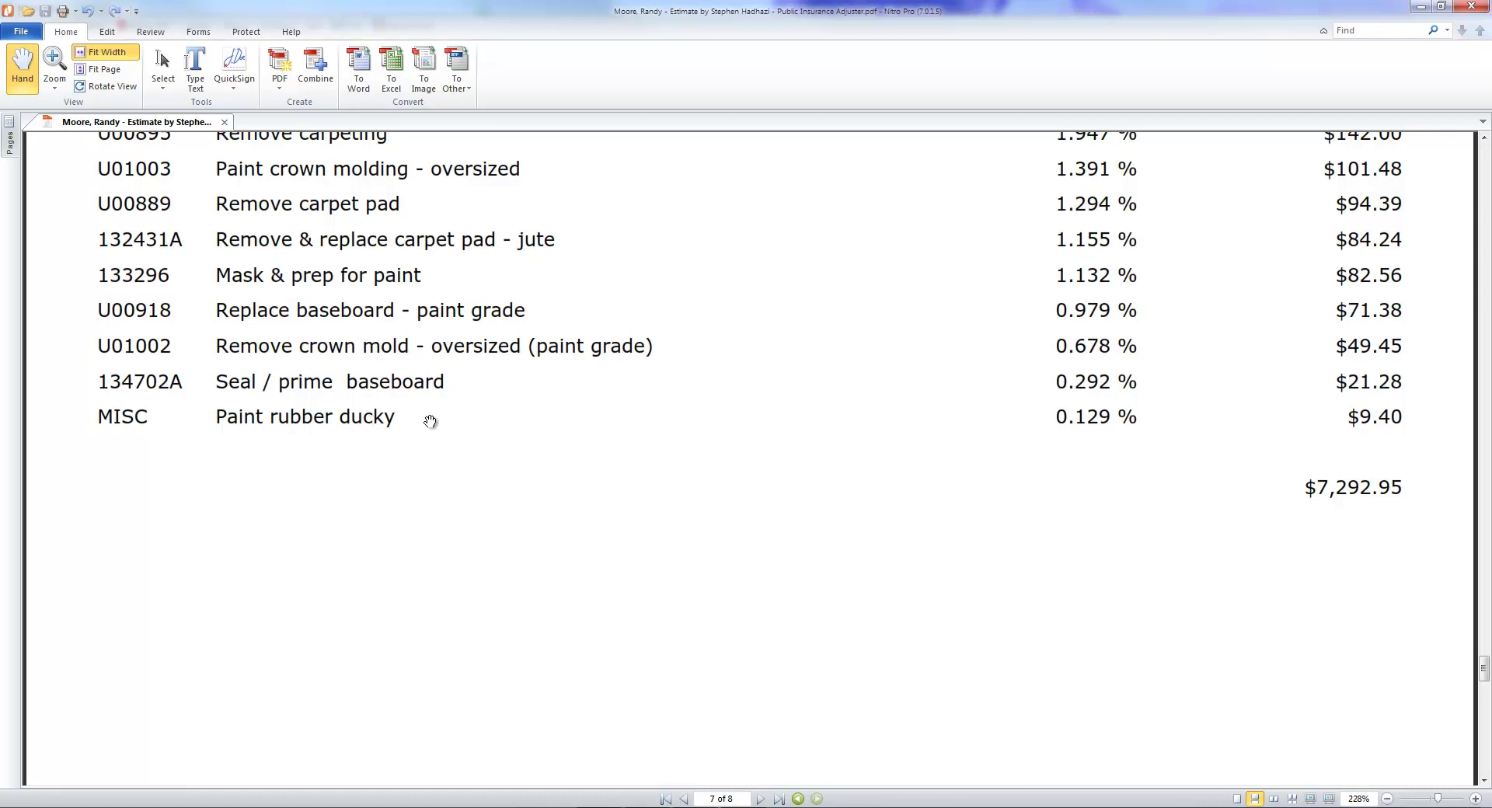
drag(403, 426, 406, 453)
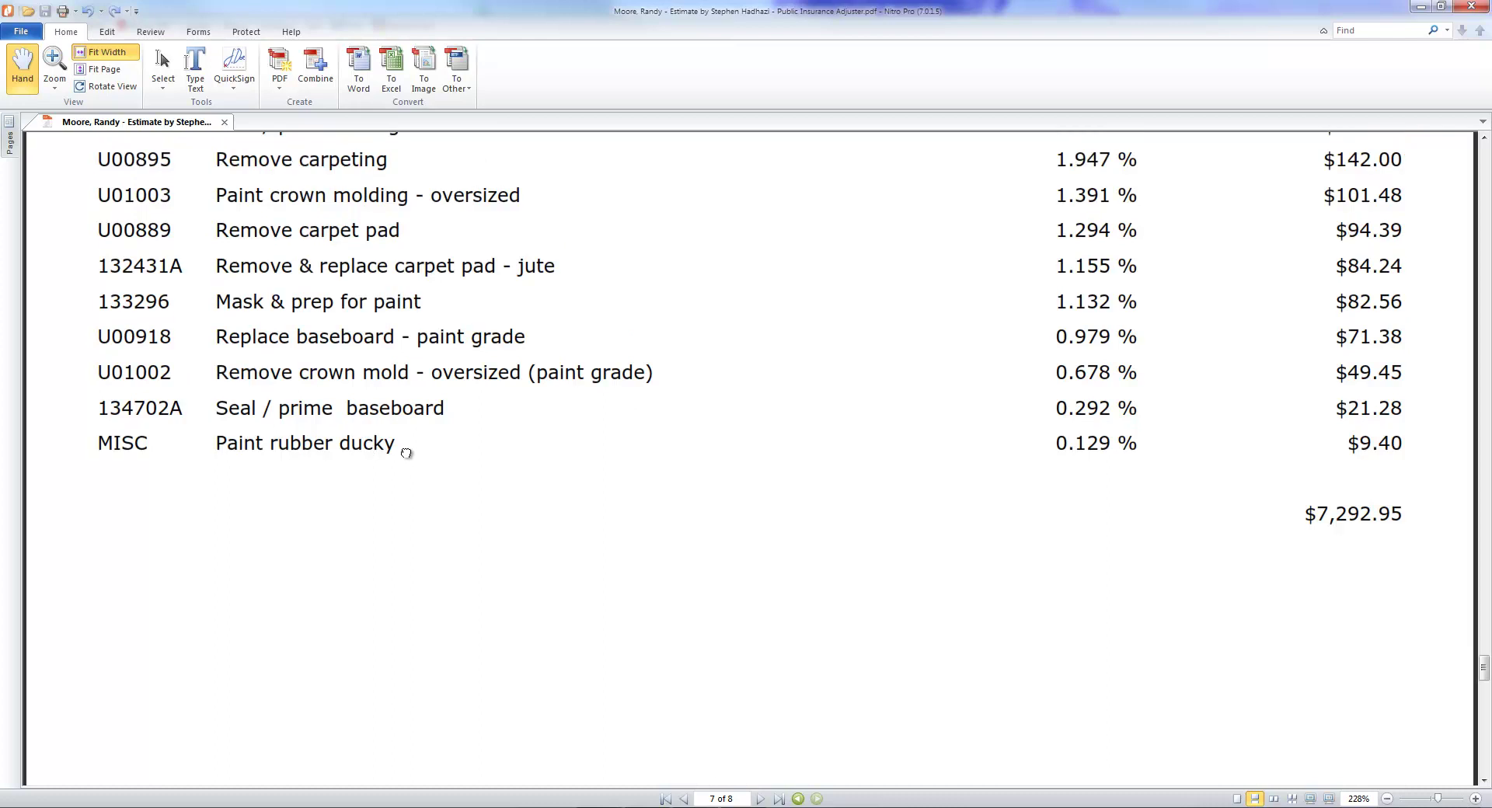
drag(642, 287, 663, 336)
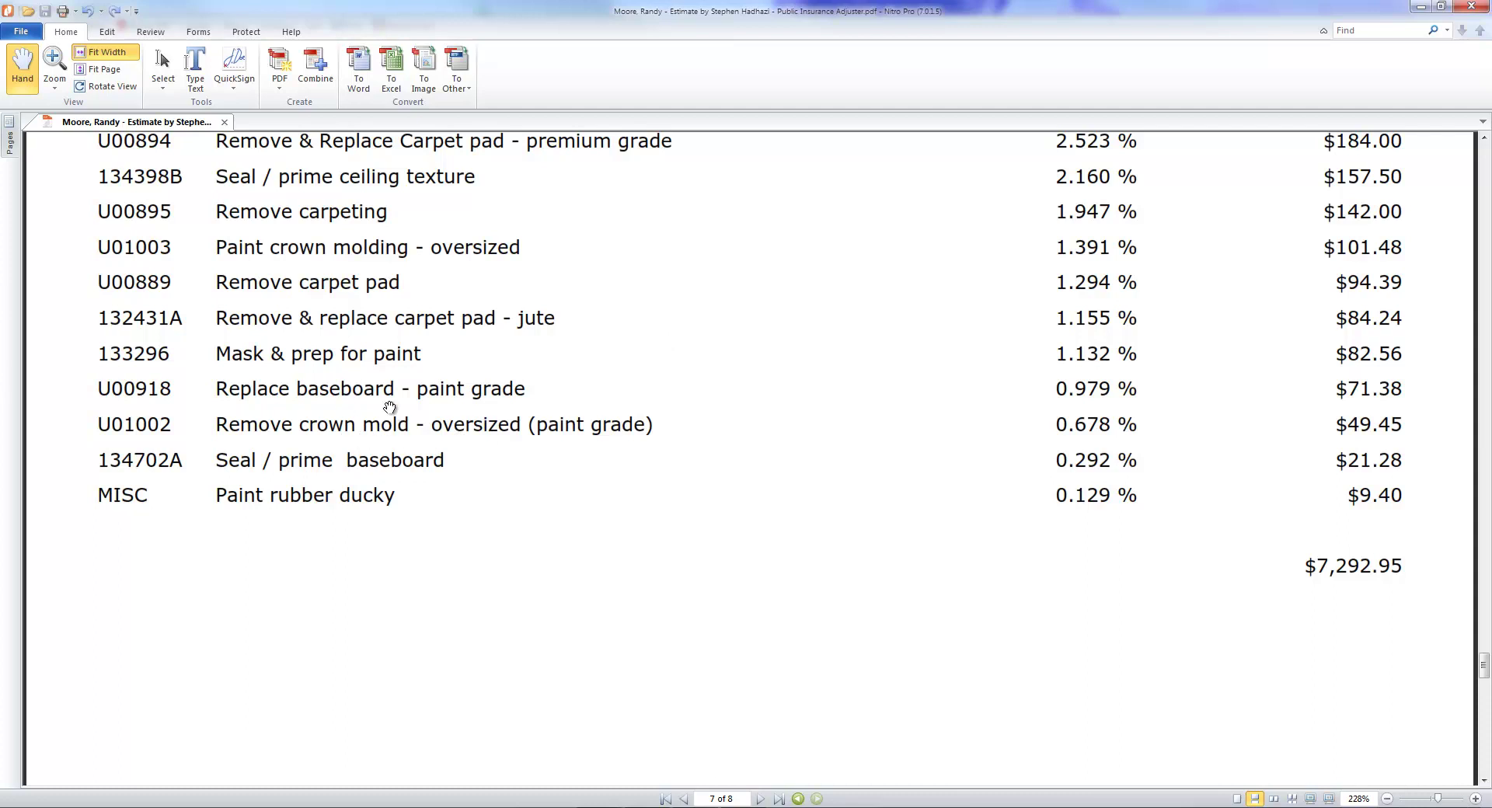
drag(471, 315, 495, 457)
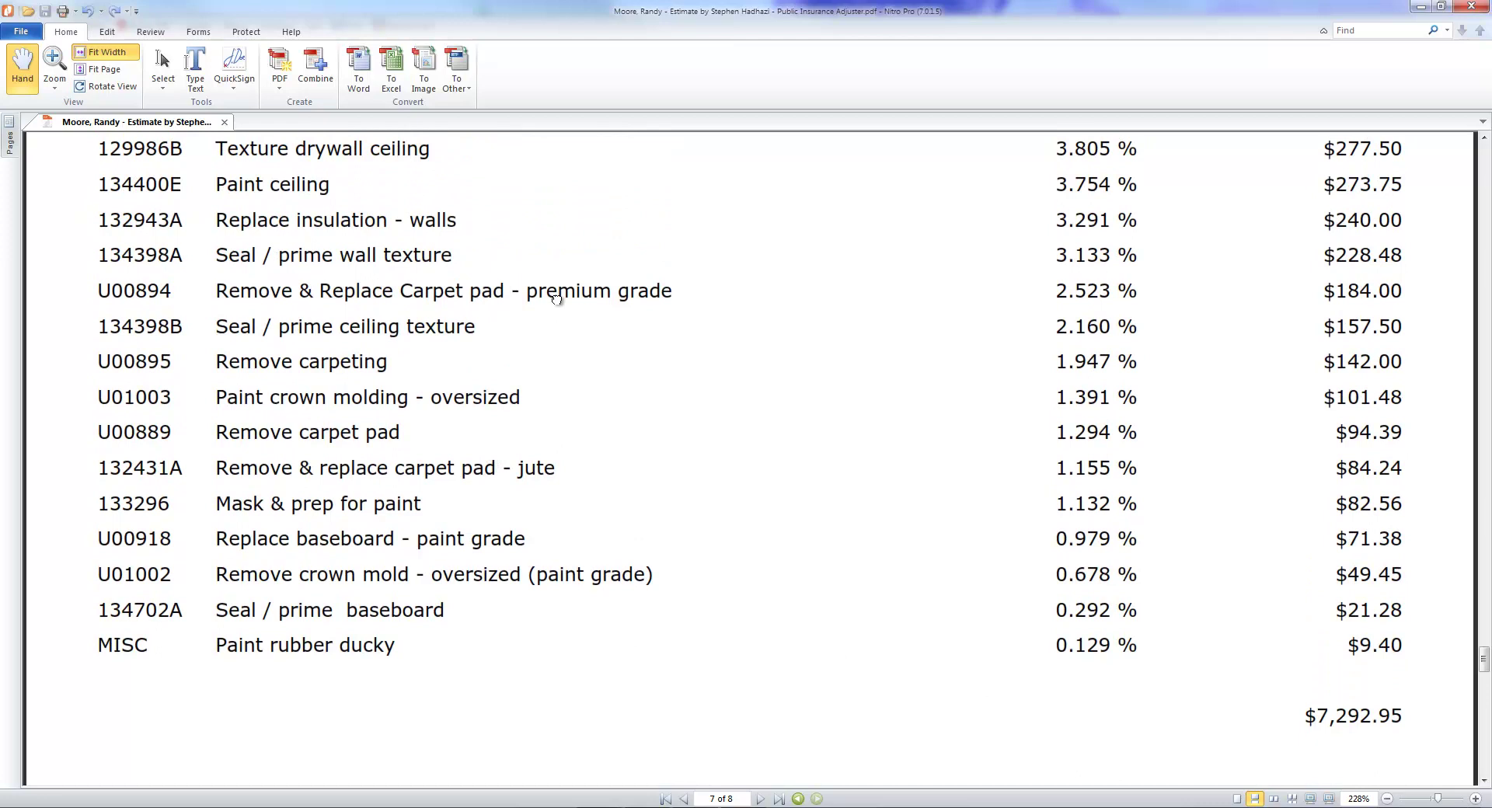
mouse_move(548, 268)
mouse_down()
mouse_move(551, 388)
mouse_move(515, 547)
mouse_move(533, 622)
mouse_move(454, 709)
mouse_up()
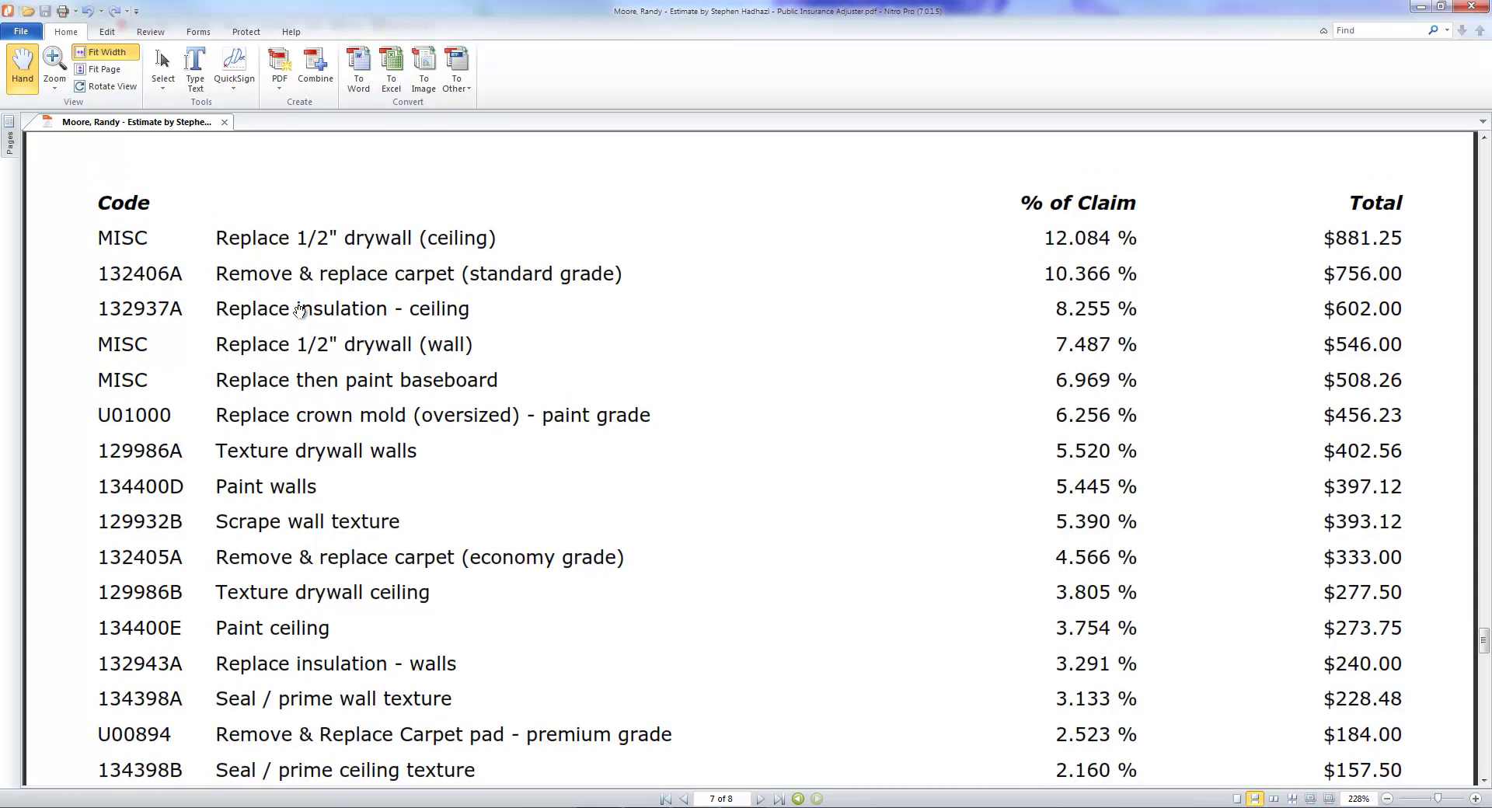
drag(482, 458, 523, 213)
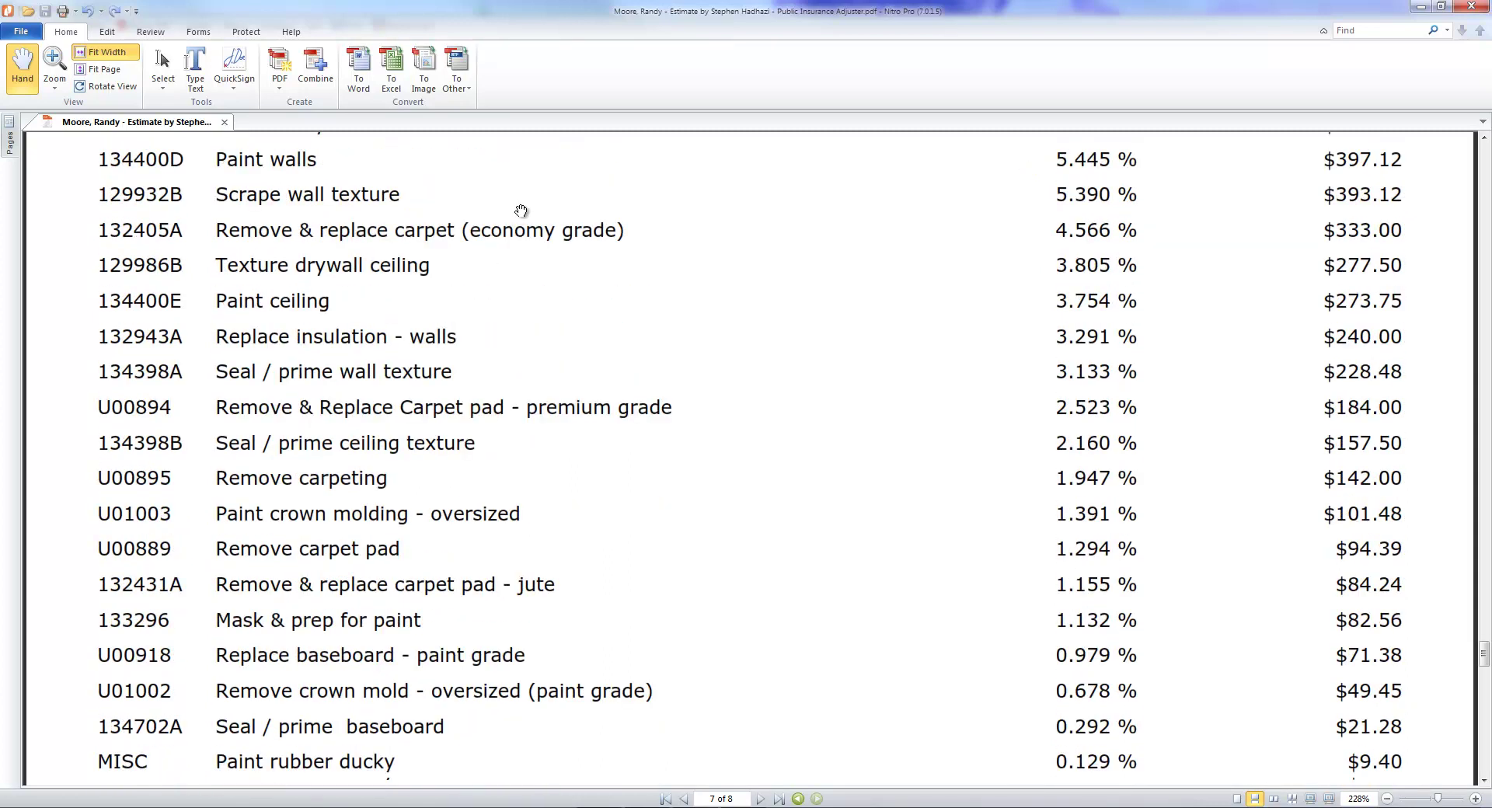
drag(776, 559, 832, 256)
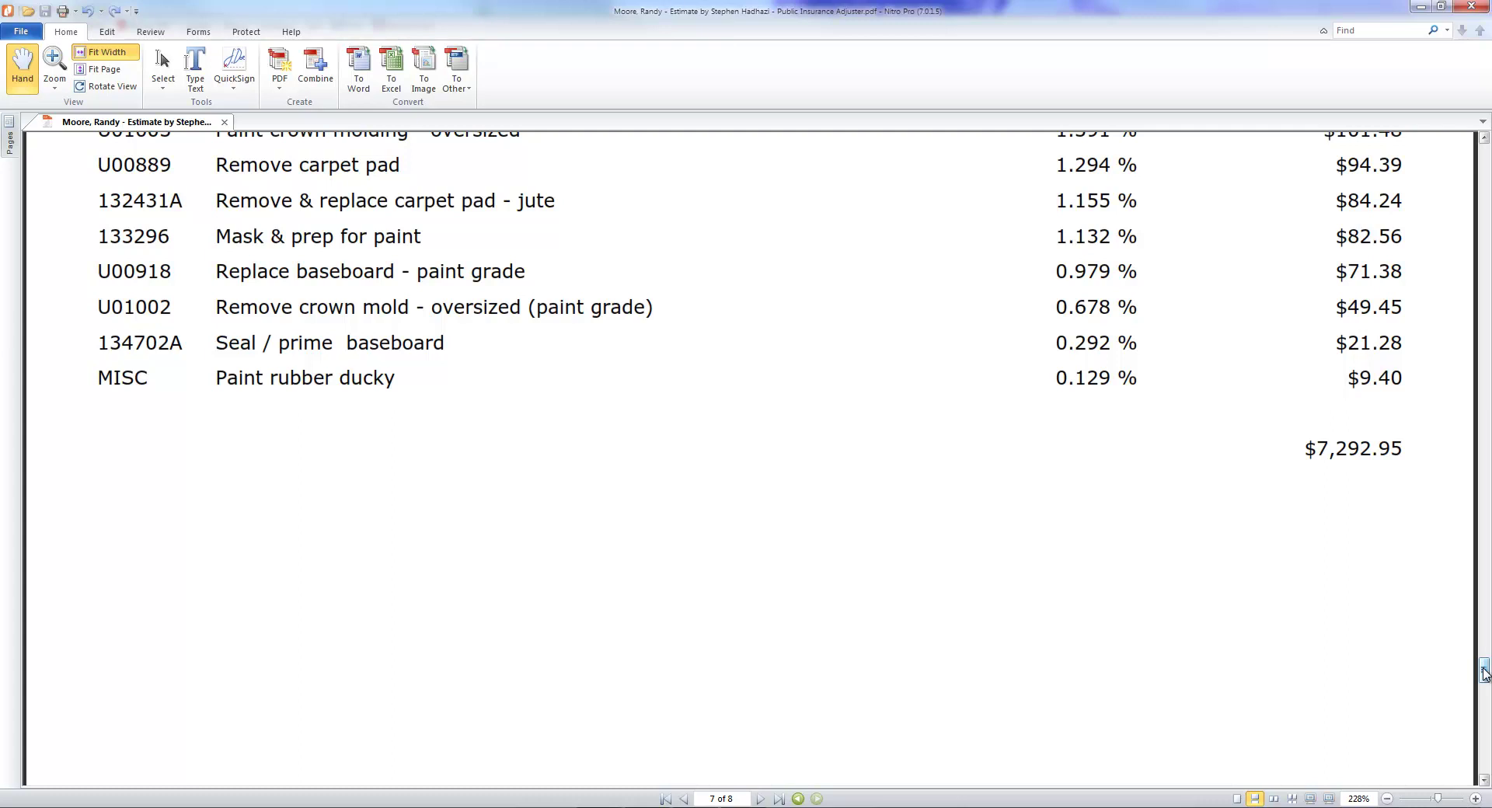
Step: View the PDF's table of contents, go back to the project details page and close the PDF
drag(1484, 672, 1484, 709)
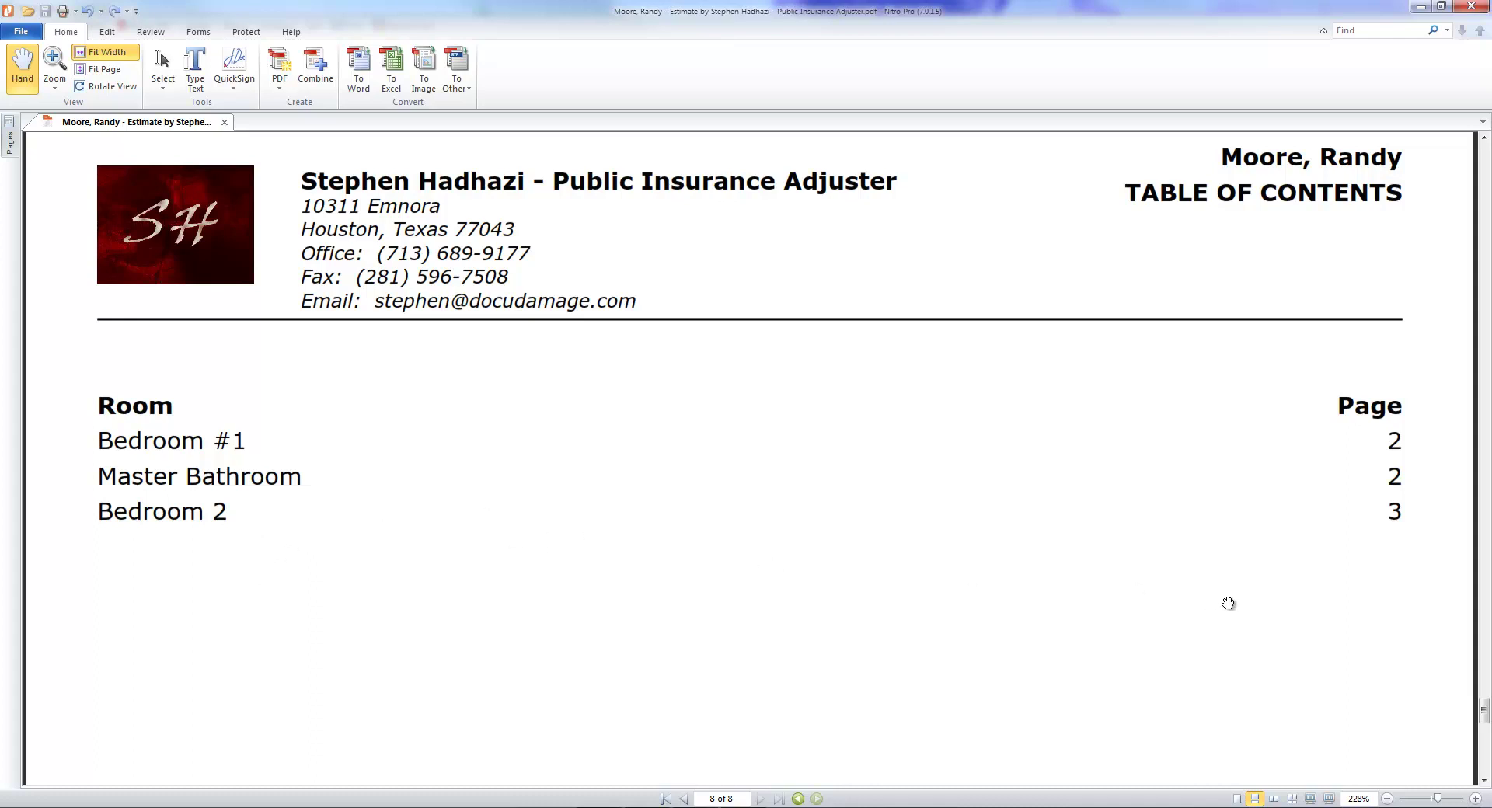
drag(1484, 715, 1468, 155)
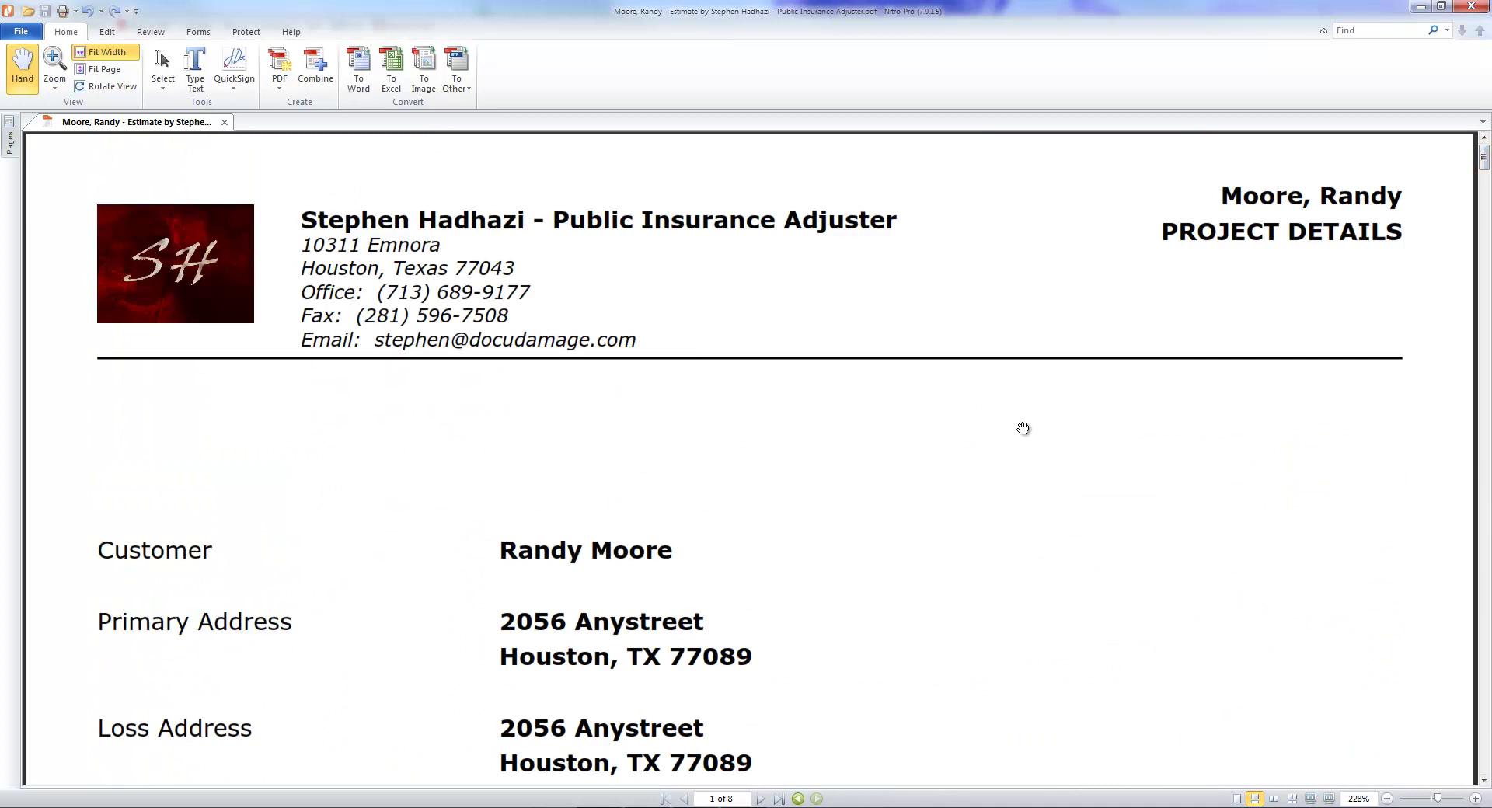
click(1485, 10)
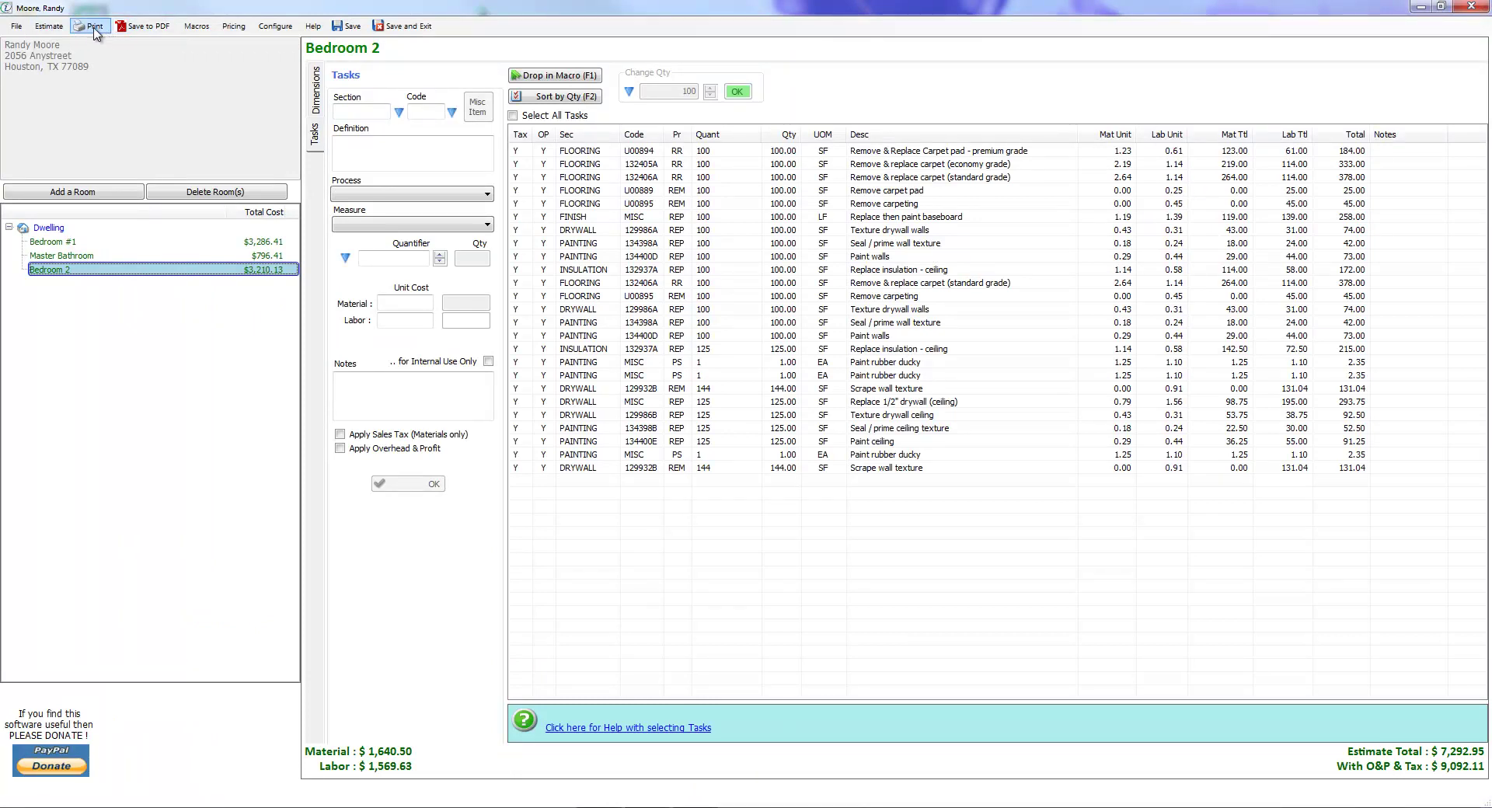
Step: Save the estimate as a PDF file in the default save location
click(164, 31)
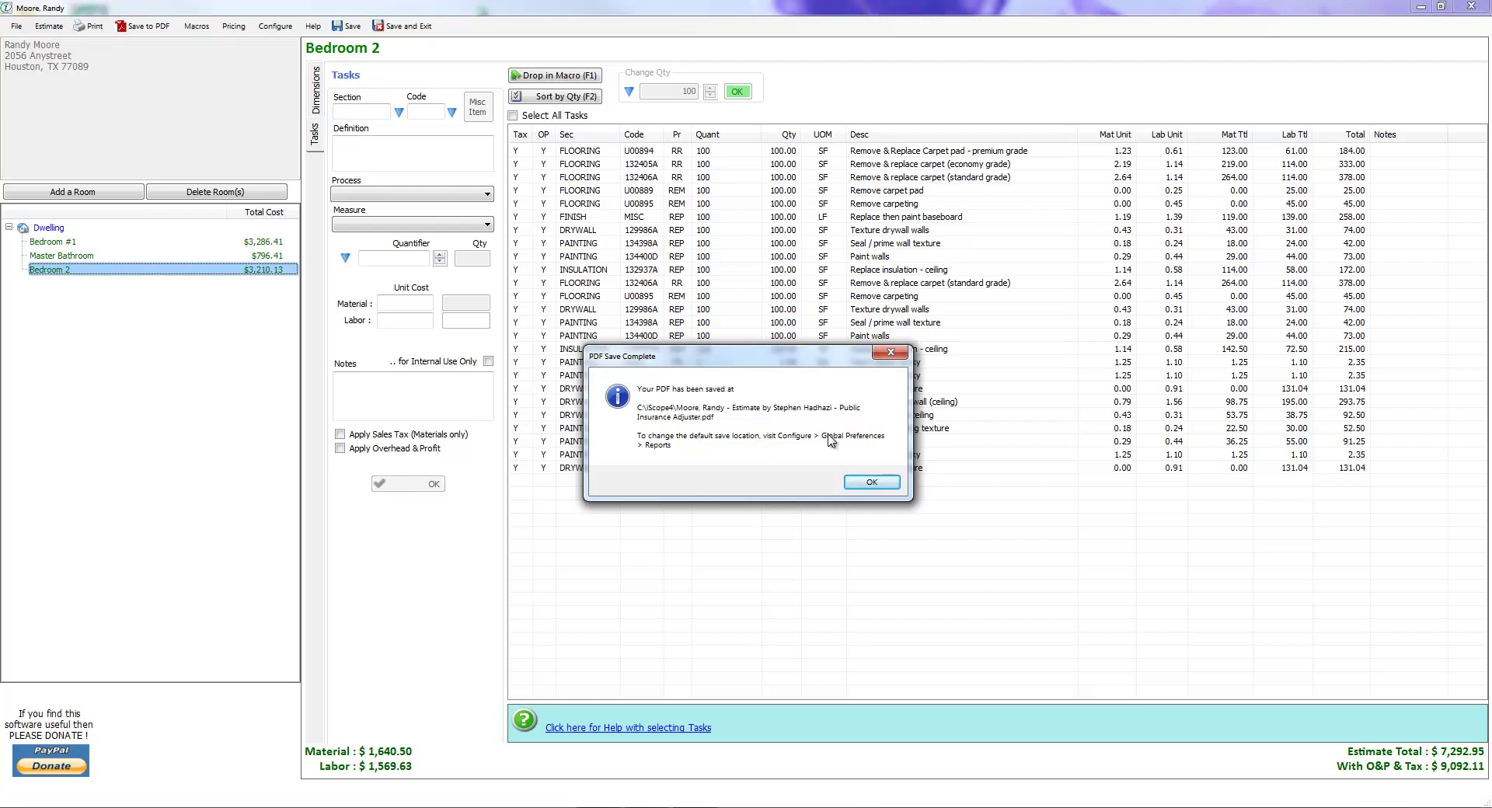
click(869, 483)
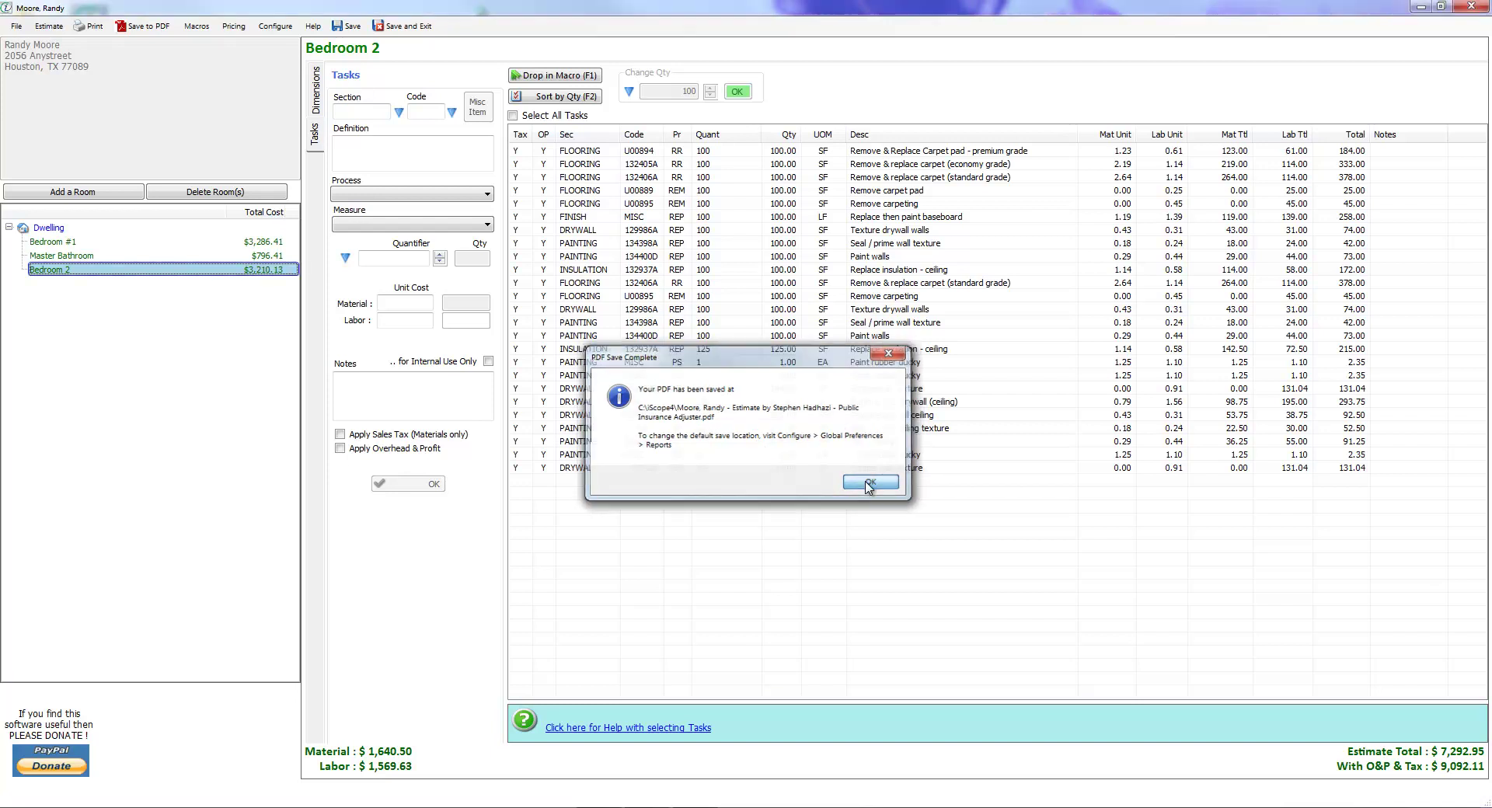
Step: Examine the name, contact information and logo in the estimate's assigned company record, and close the estimate details without changes
click(48, 25)
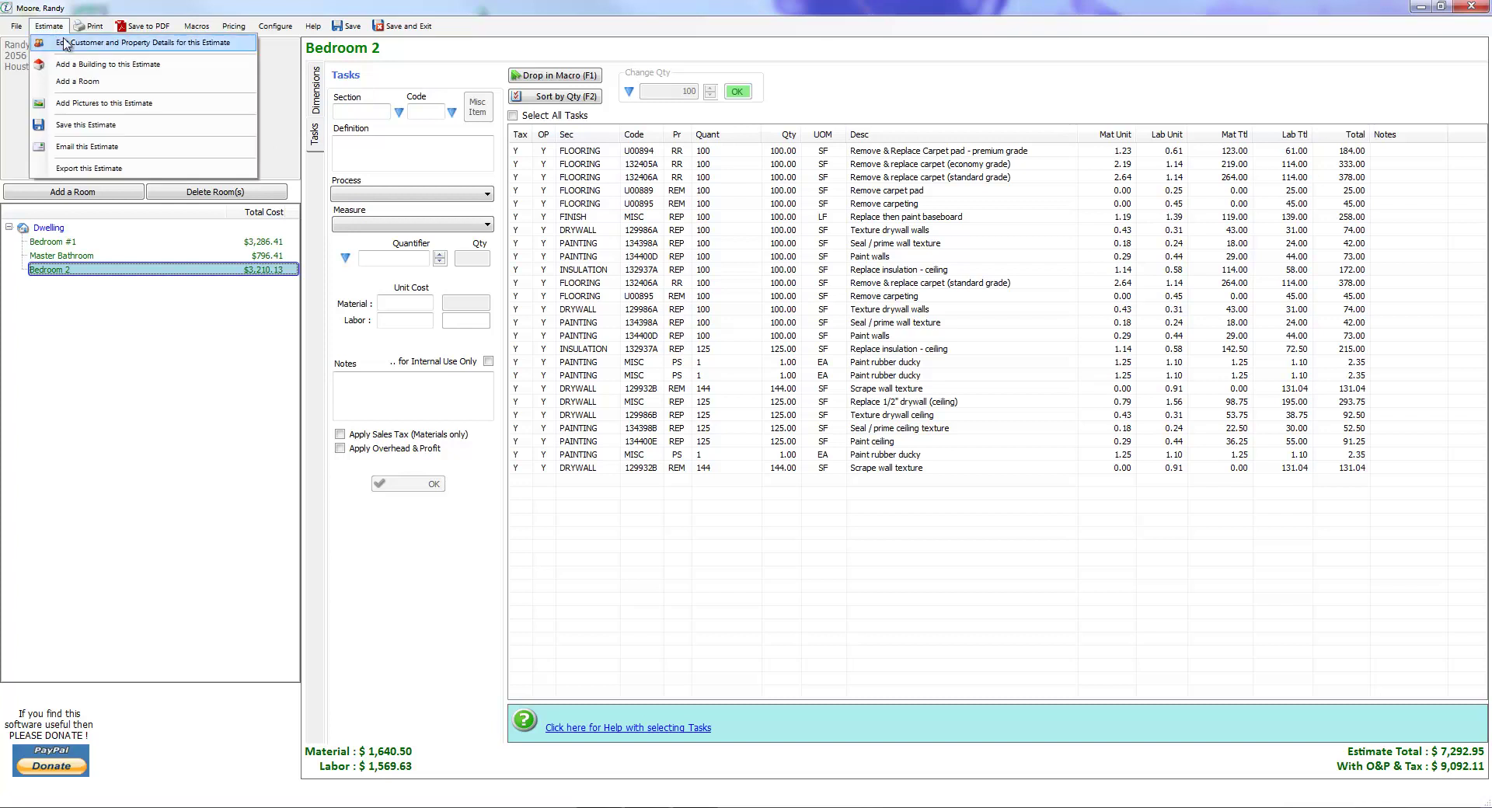
click(200, 48)
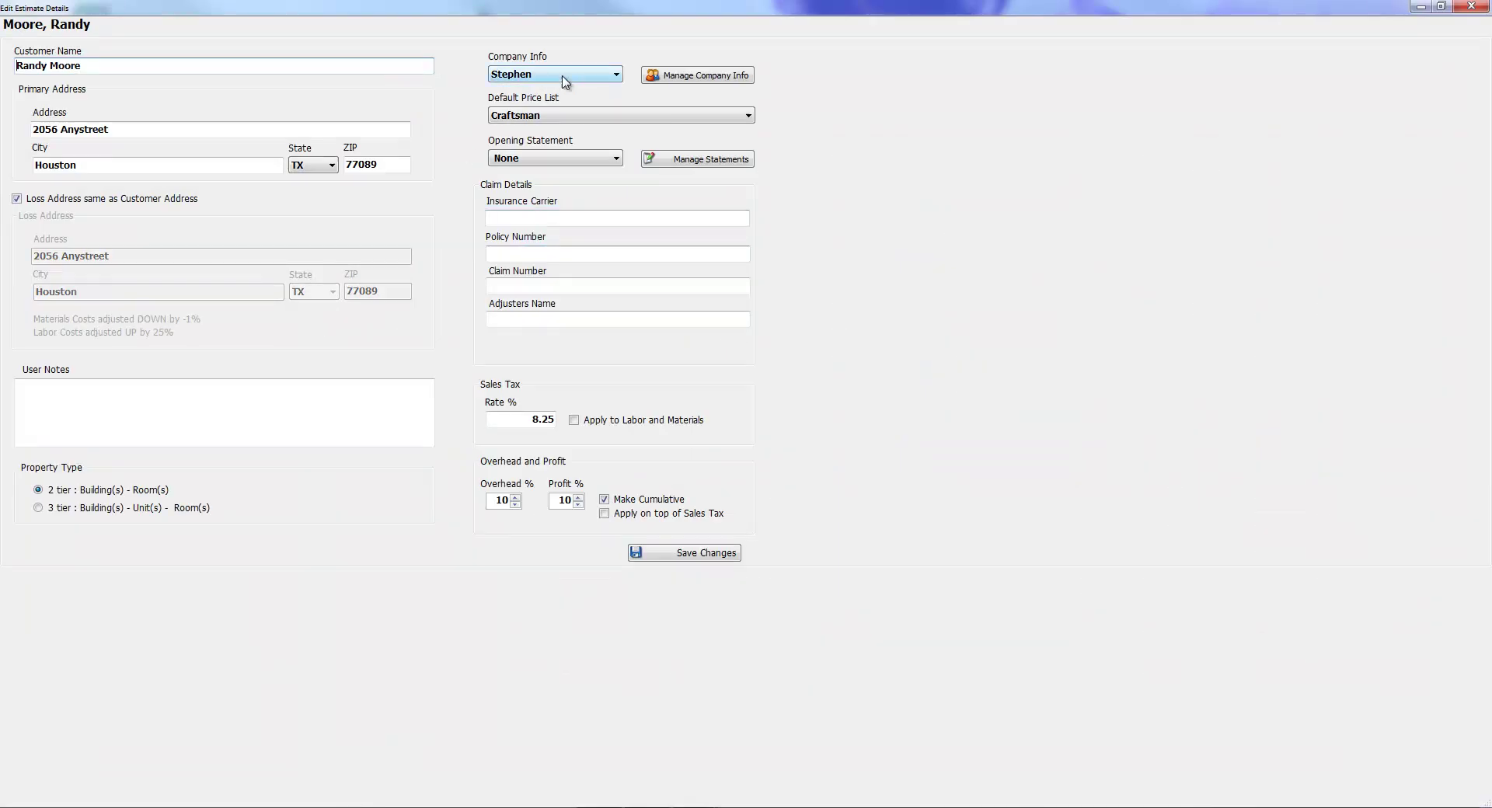
click(720, 81)
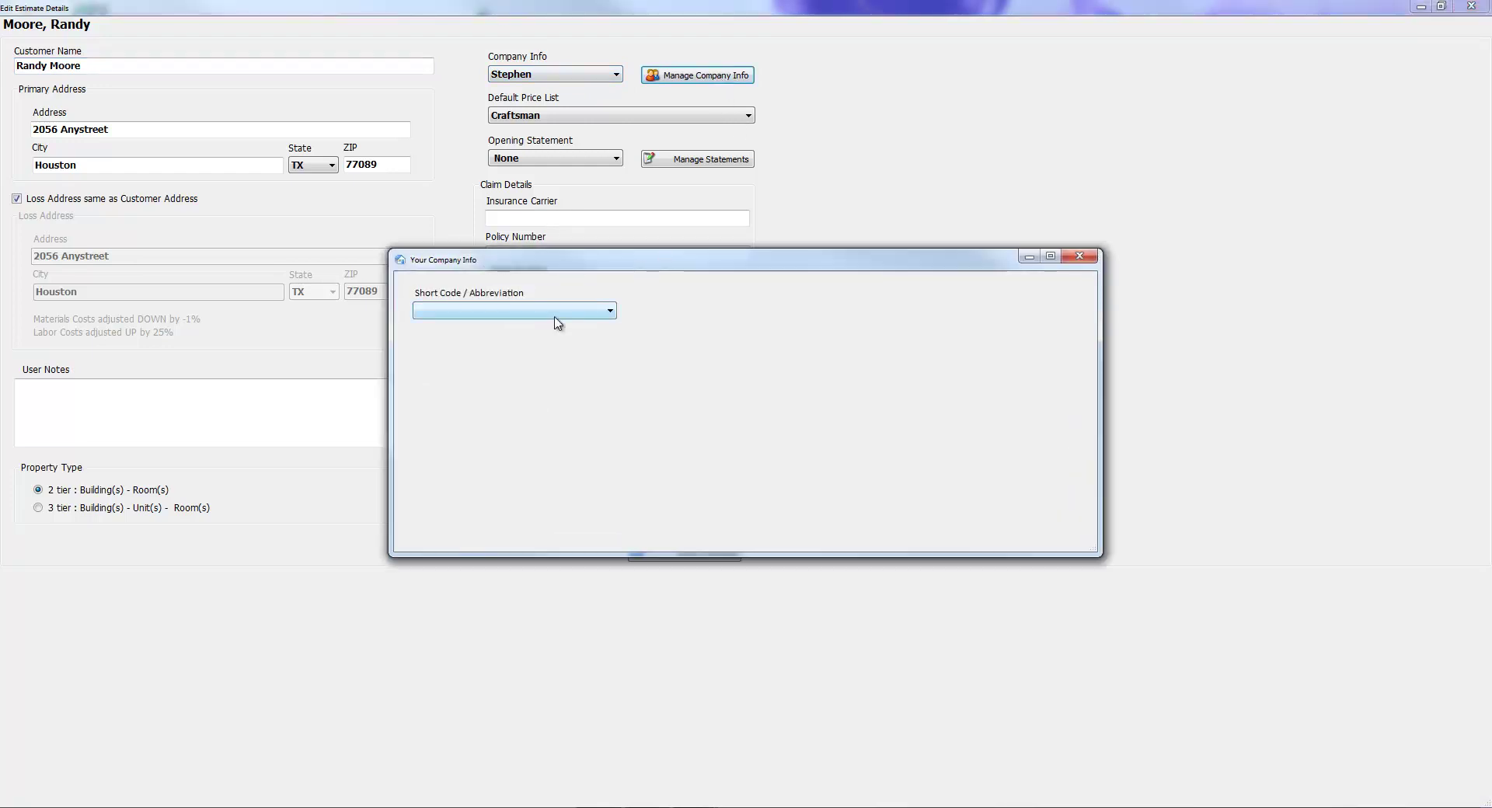
click(588, 312)
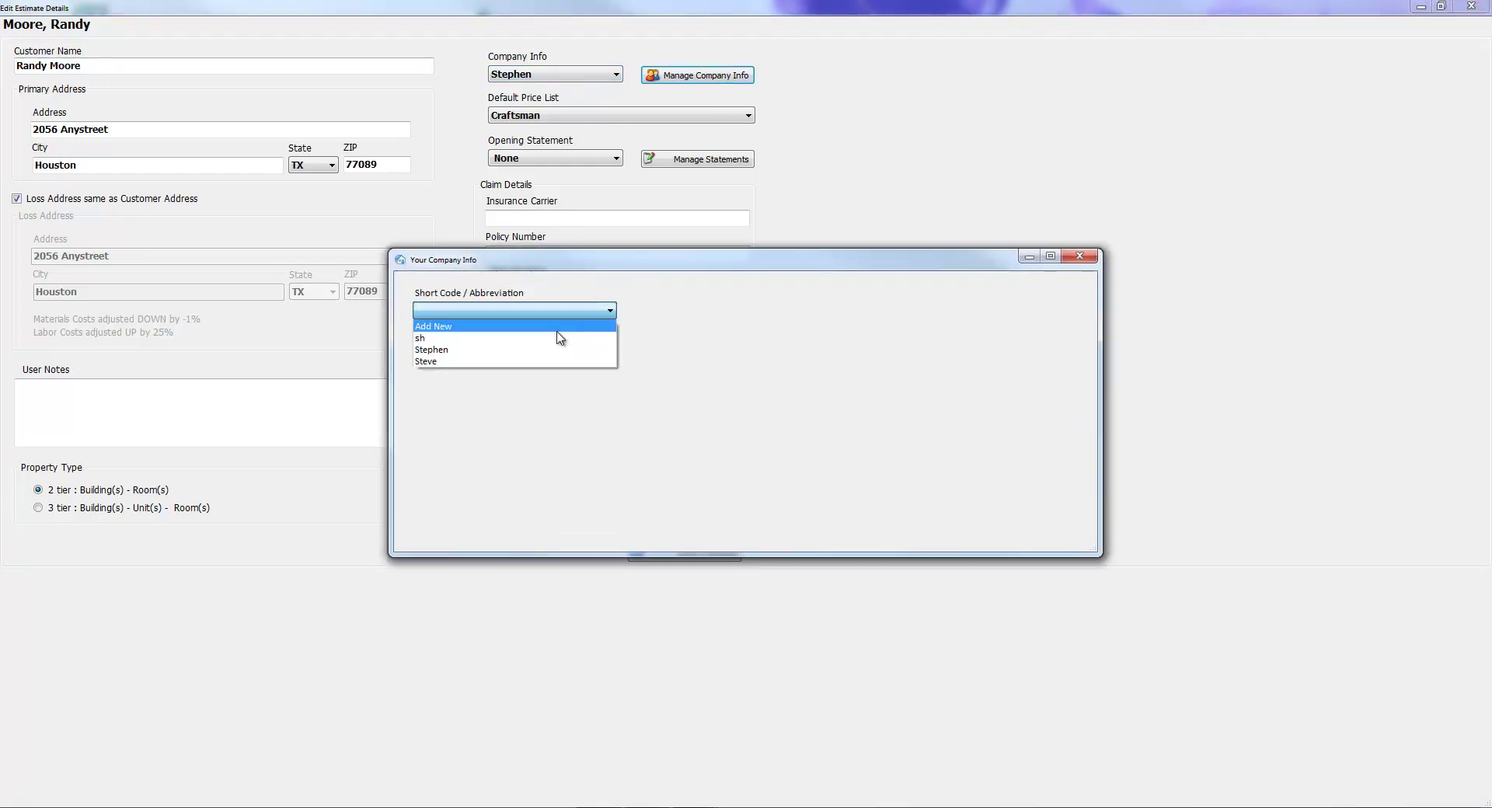
click(557, 350)
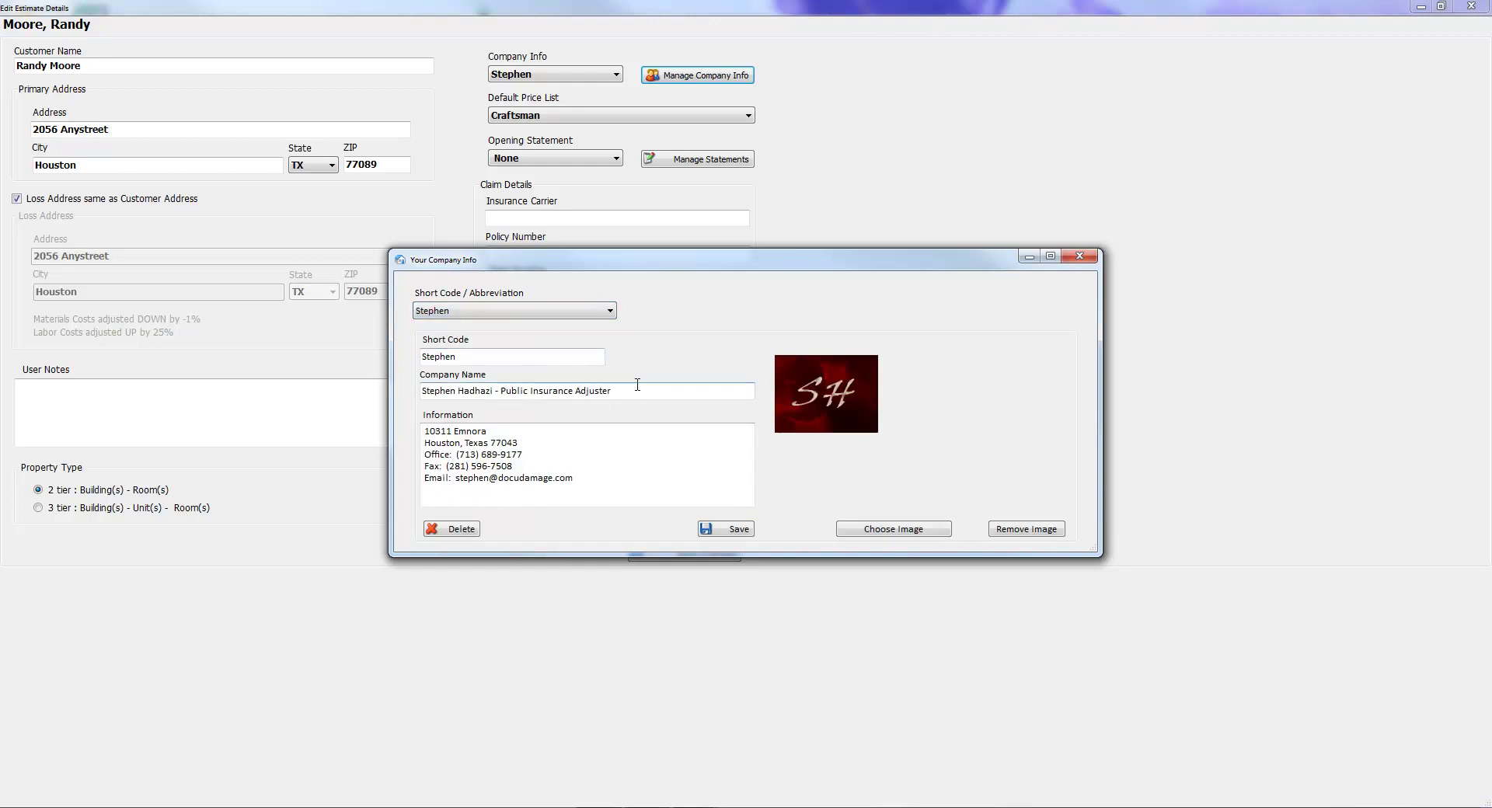
drag(630, 396, 346, 377)
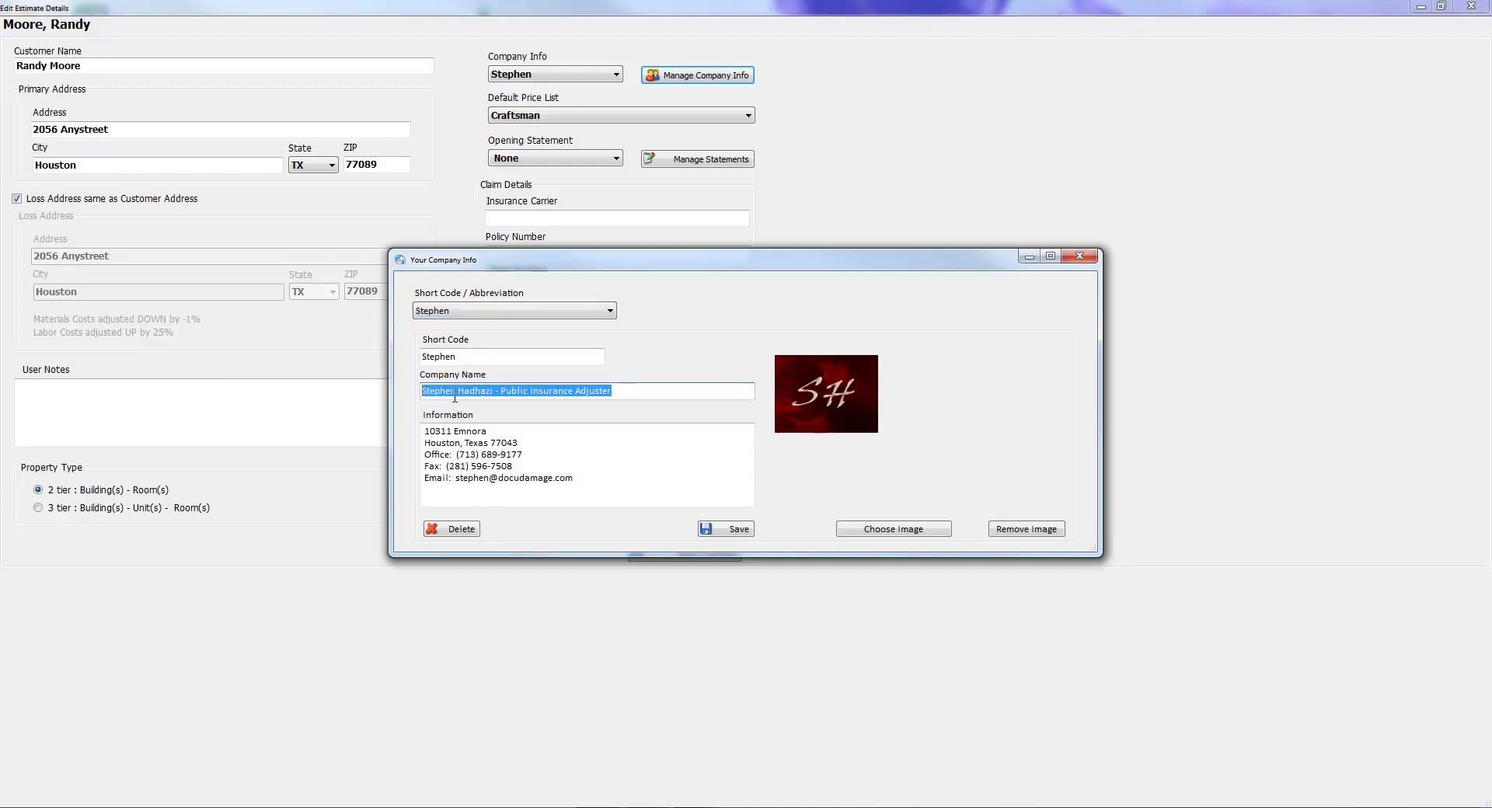
drag(551, 262, 629, 43)
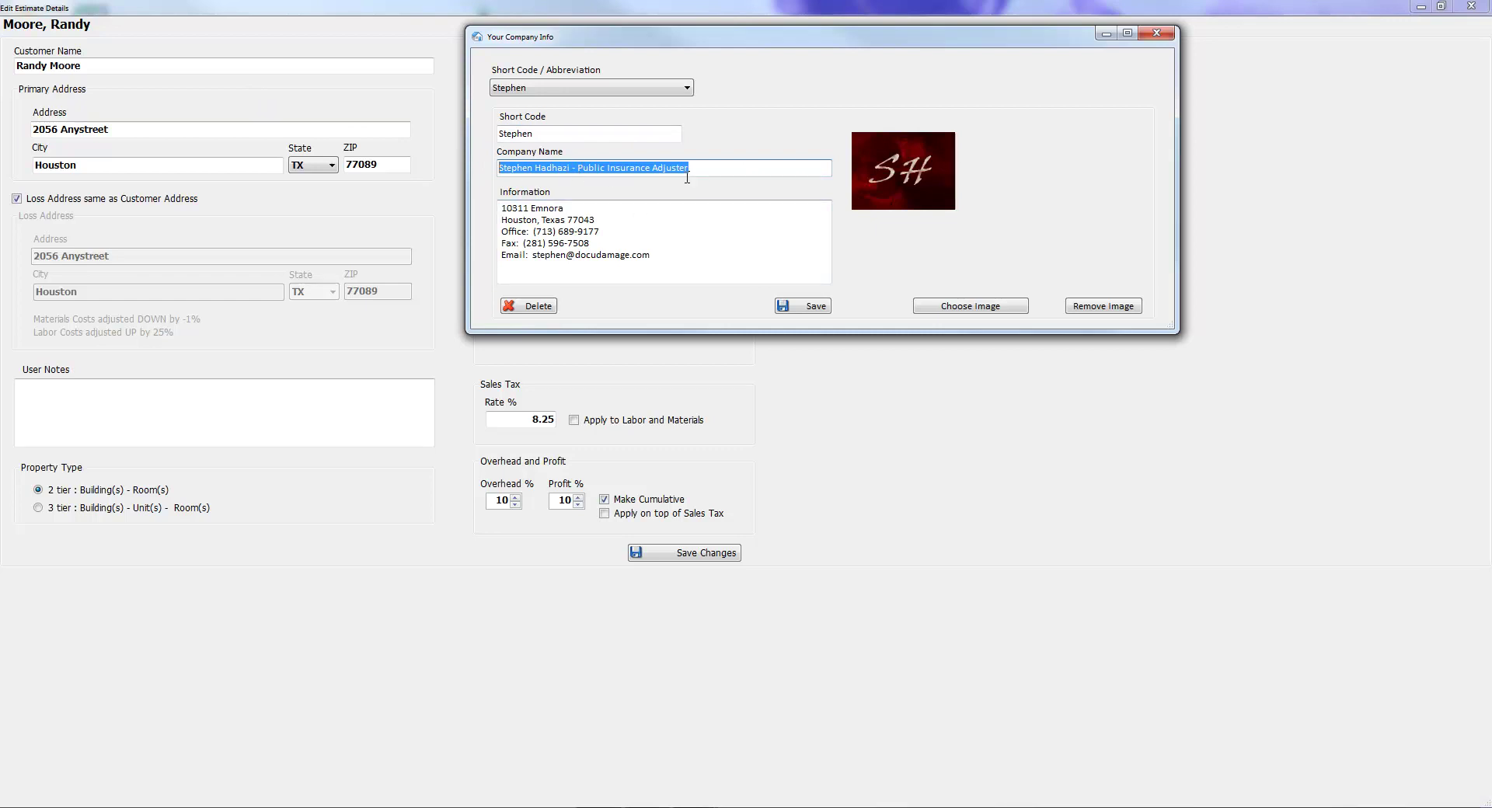
click(1156, 33)
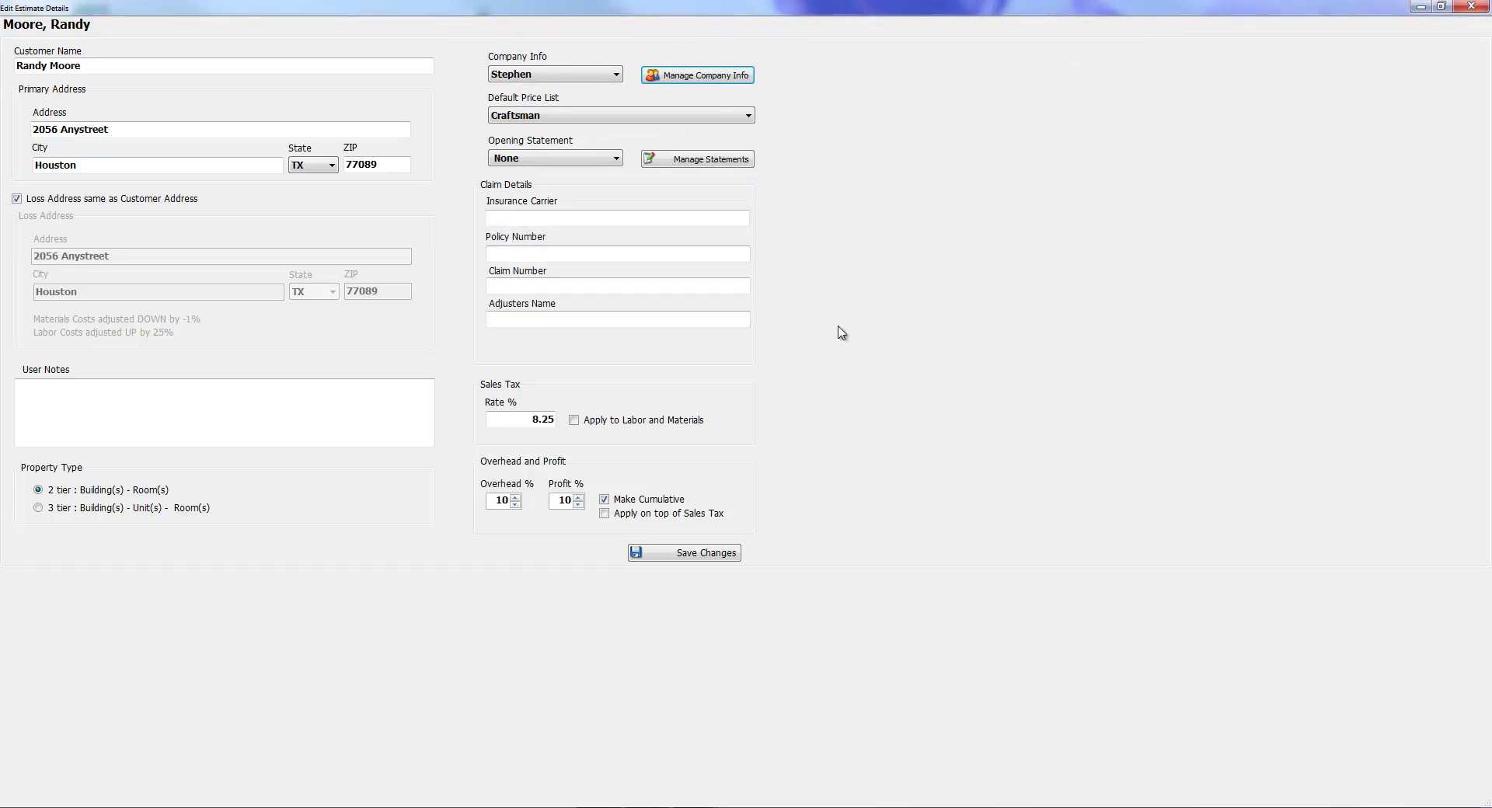
click(1471, 6)
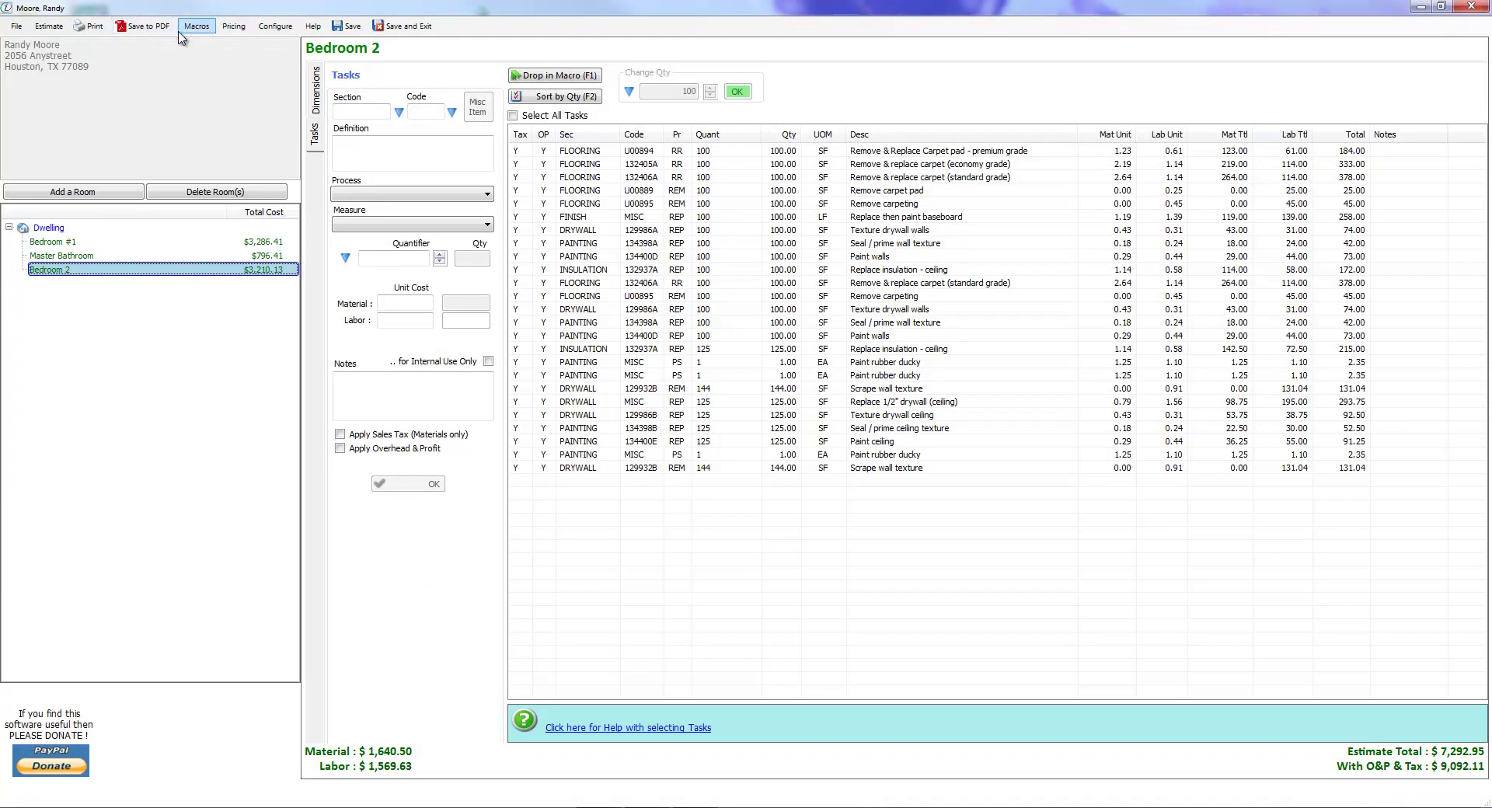
Step: Save the estimate to a PDF file once more under its default name
click(142, 29)
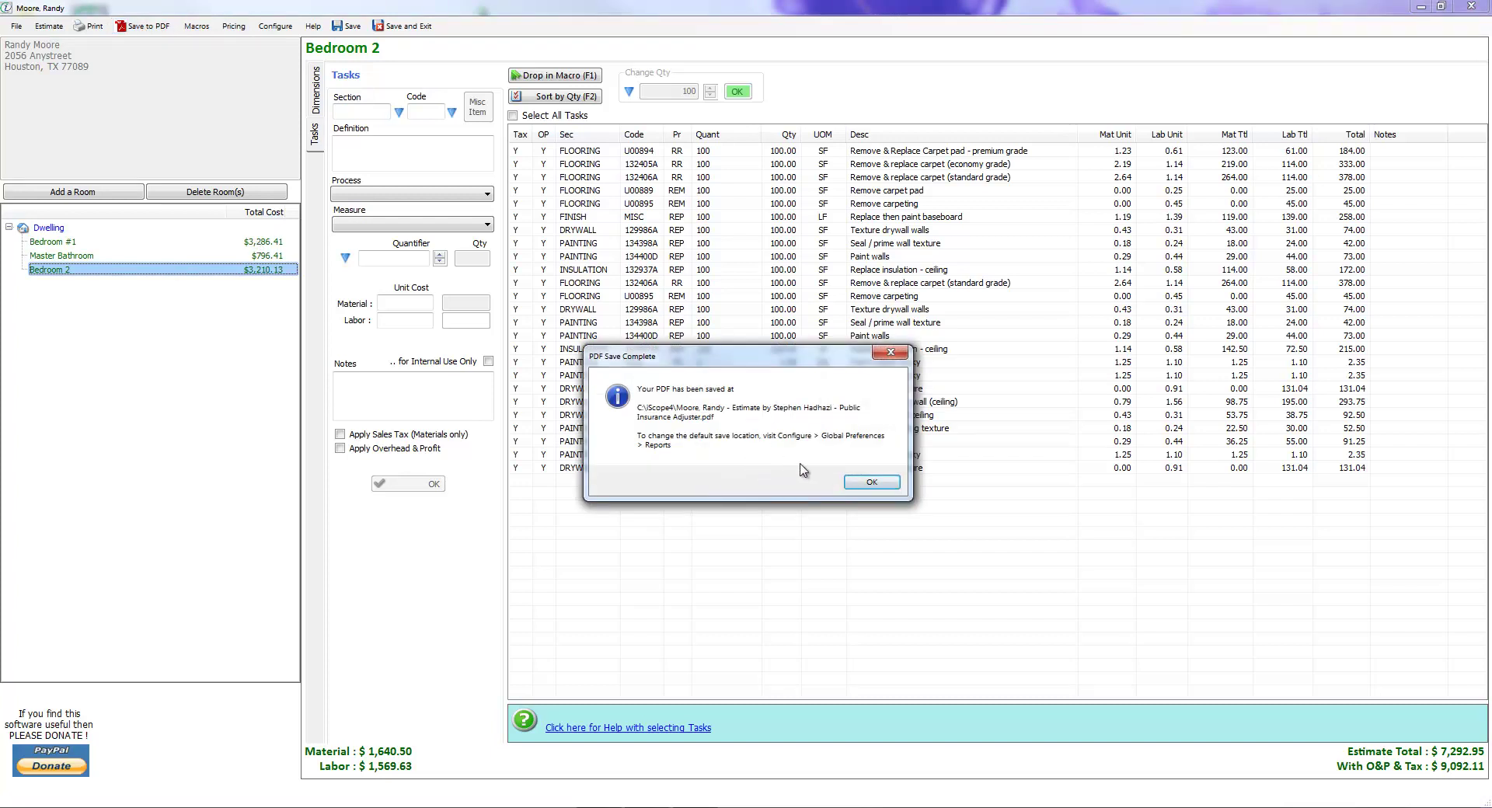
click(871, 482)
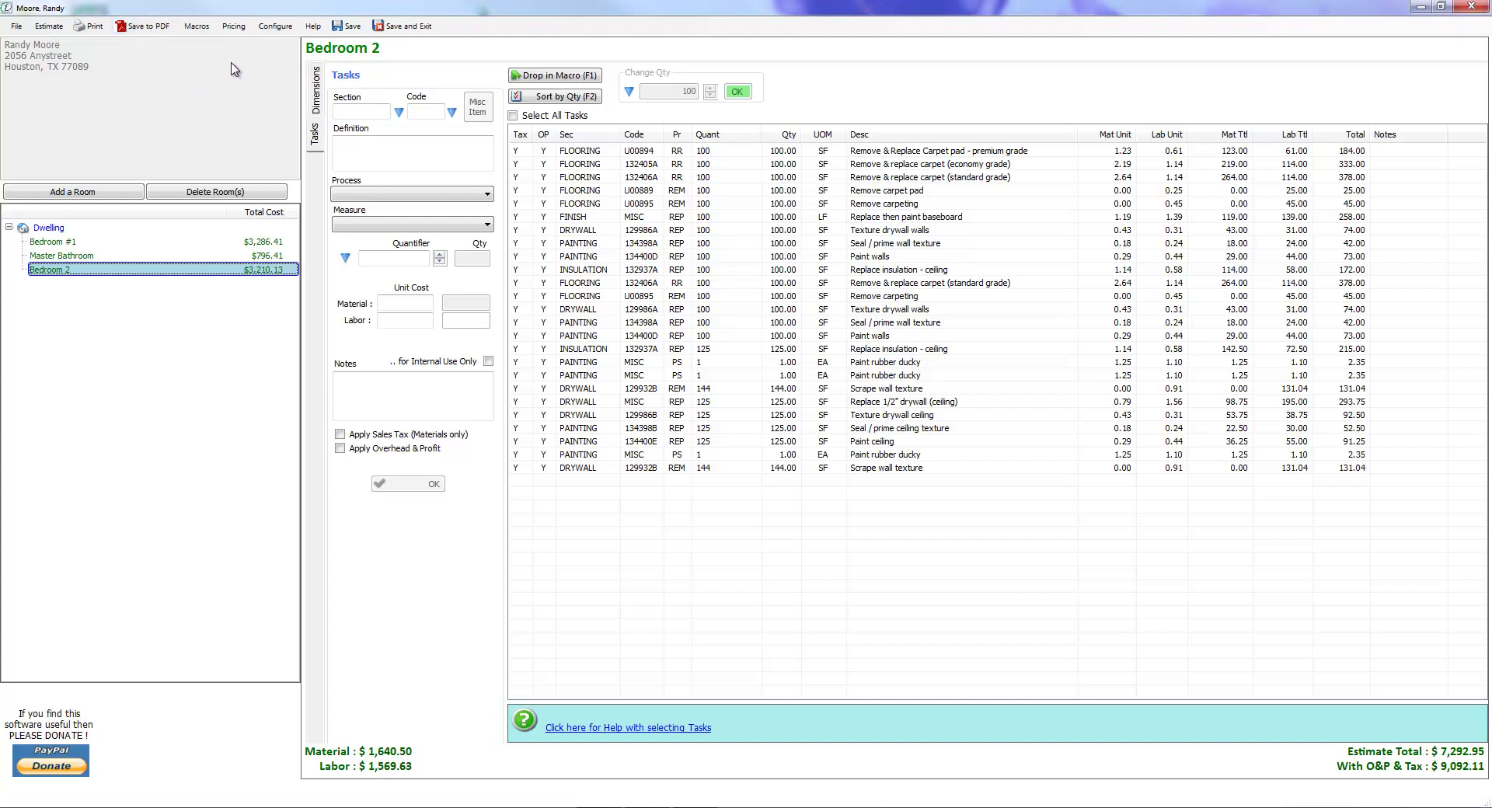
Step: Exclude the sections summary and code summary pages in the global report preferences, keeping two pictures per page, and save the preferences
click(294, 24)
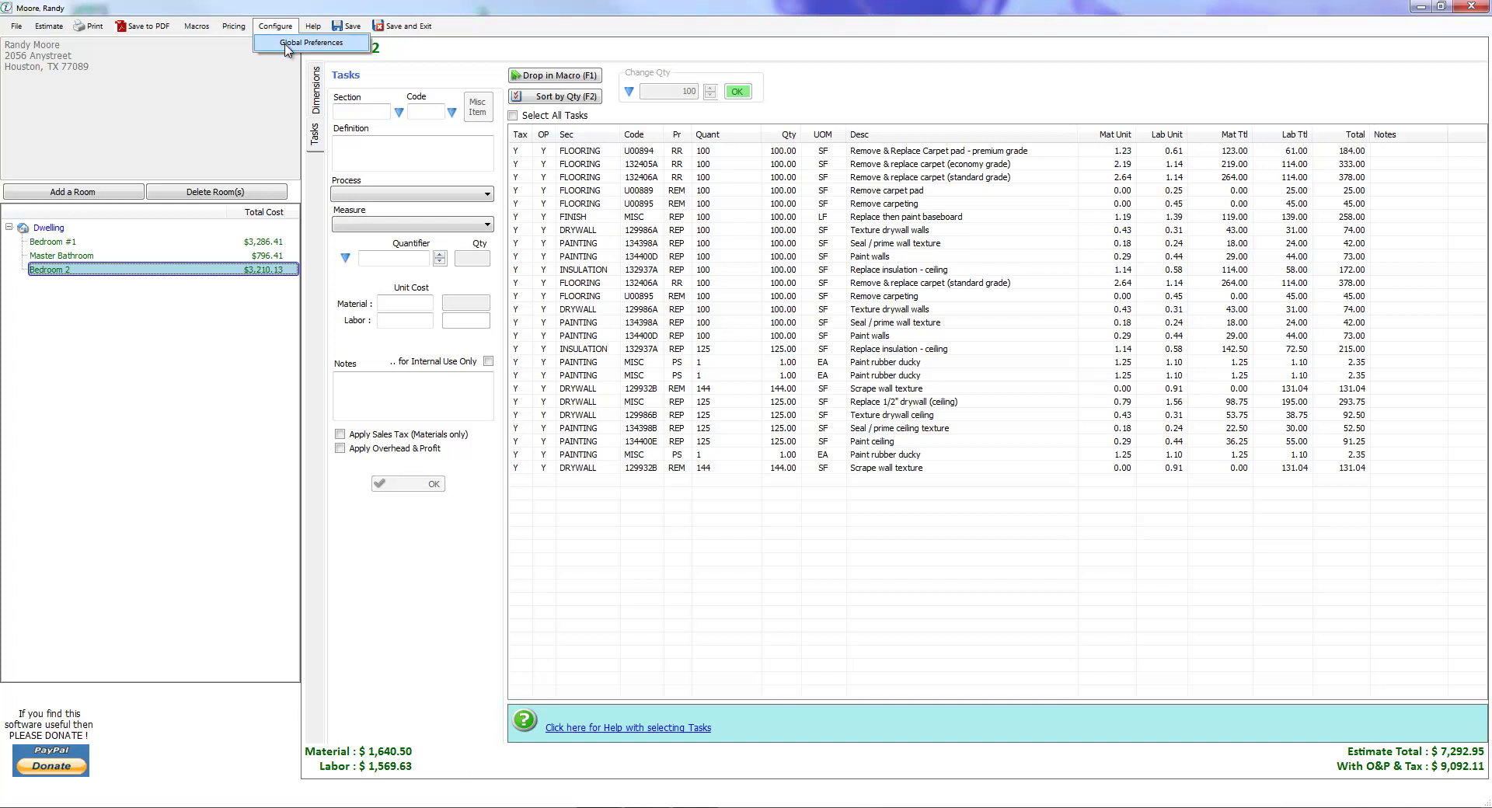
click(288, 43)
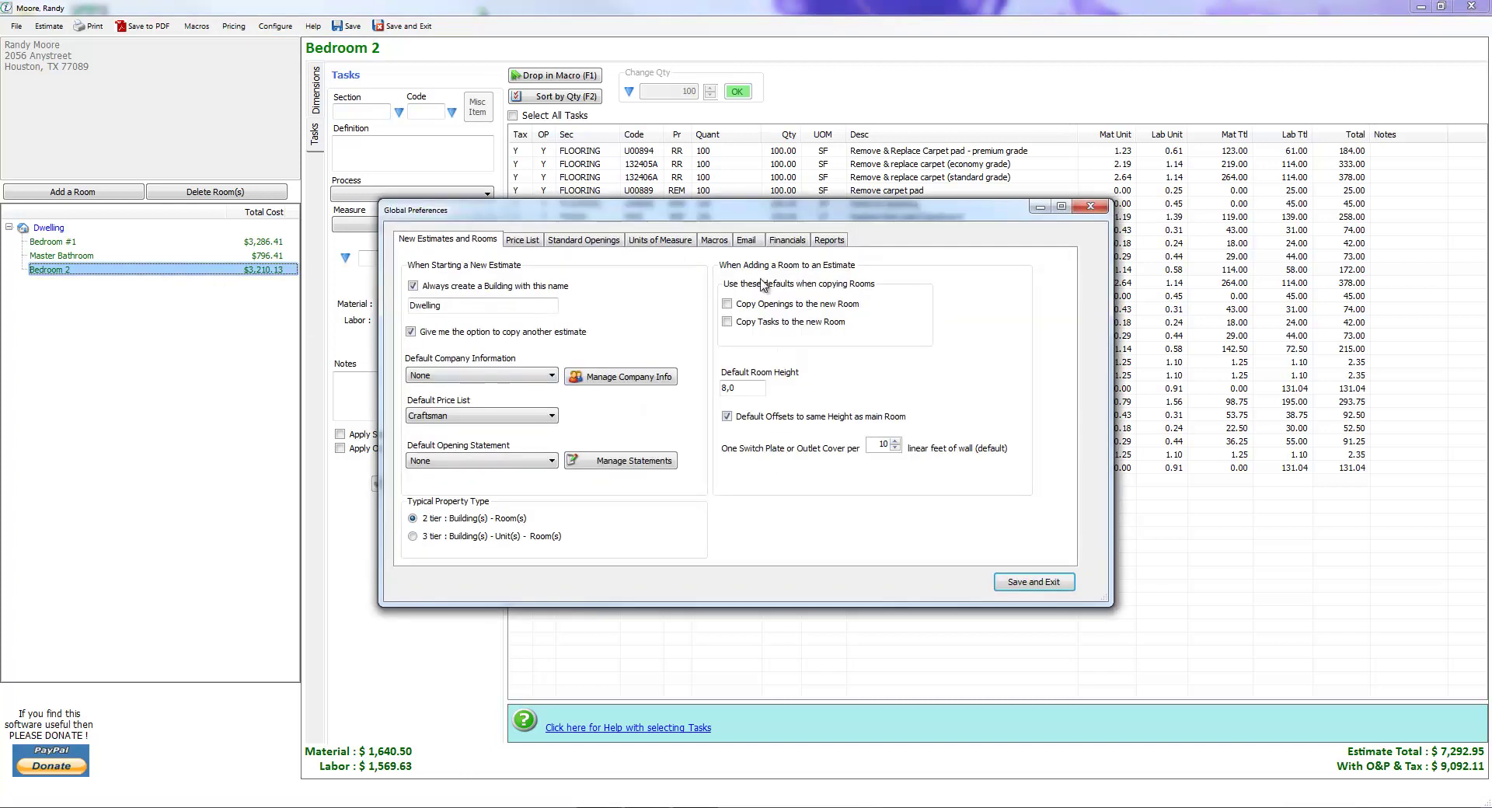
click(838, 244)
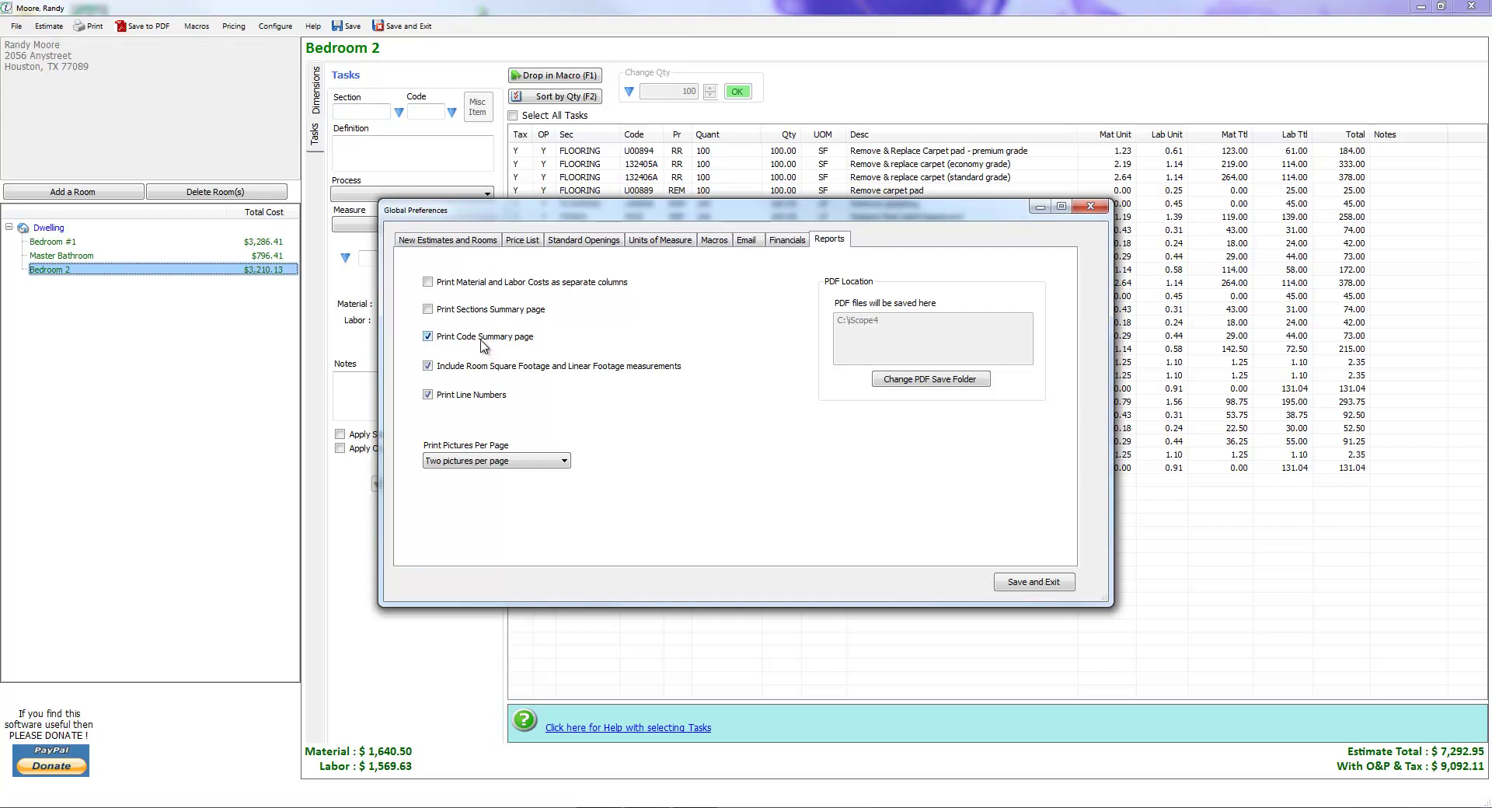
click(429, 337)
click(564, 462)
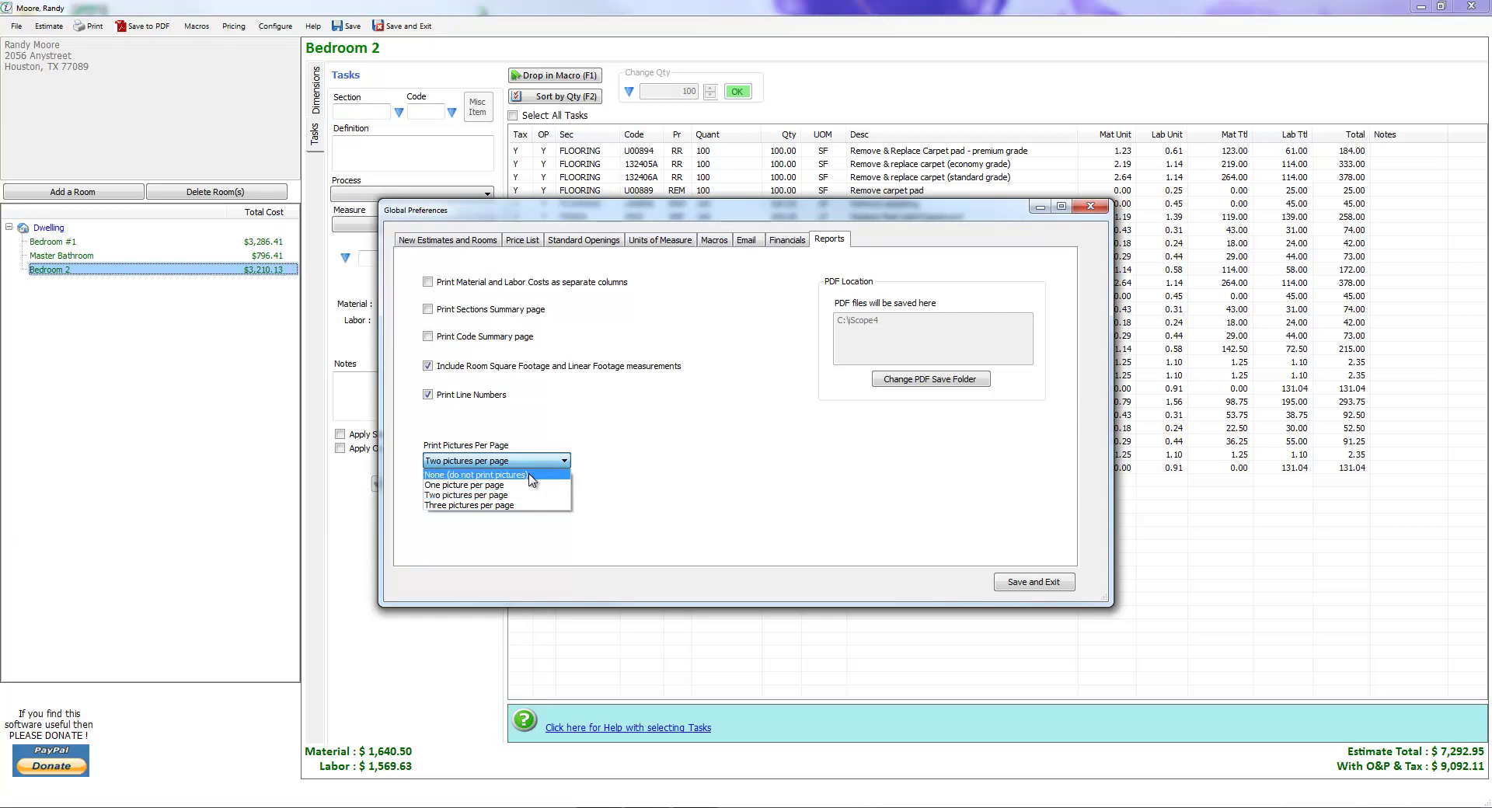
click(622, 475)
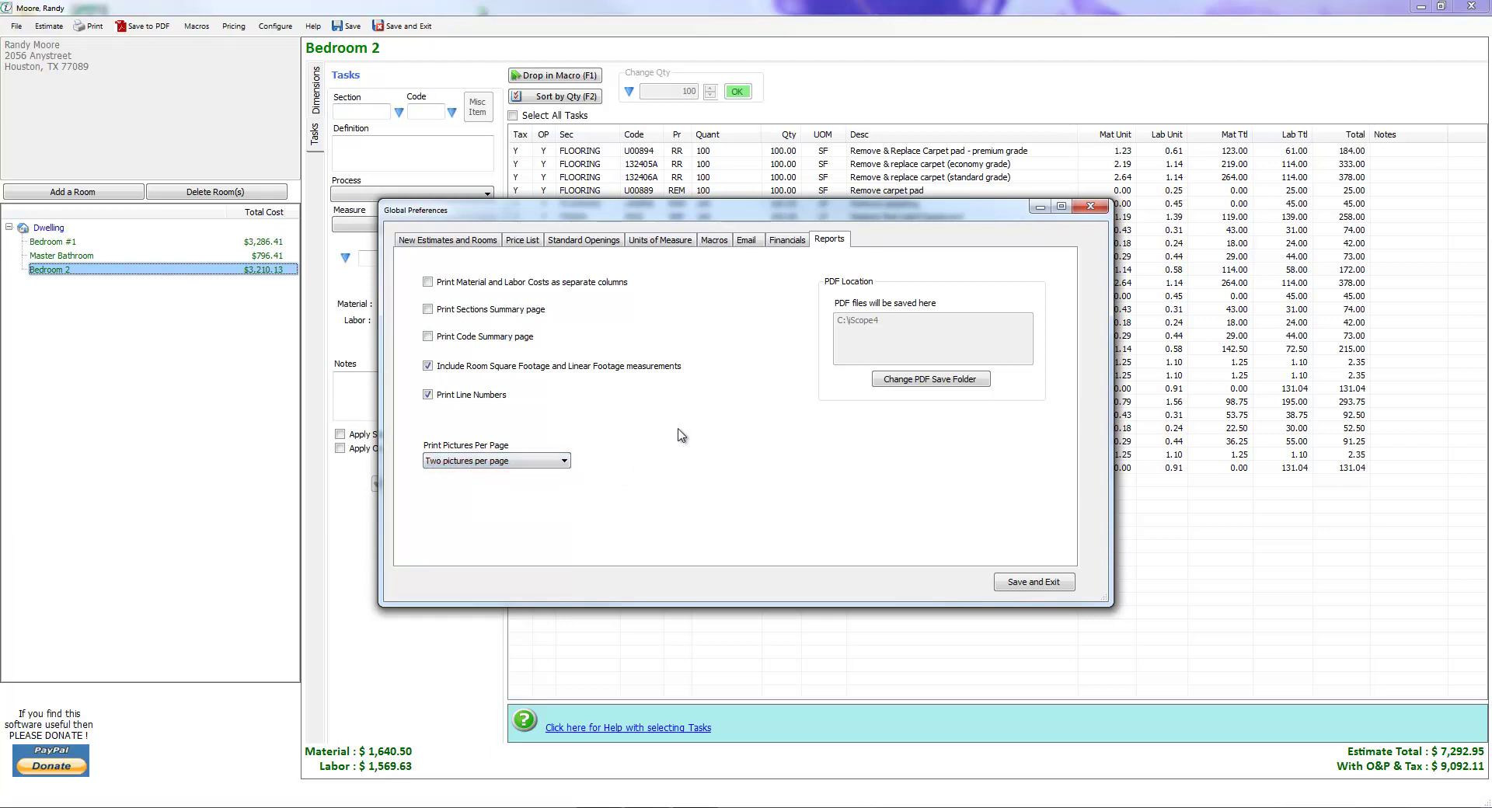
click(1035, 584)
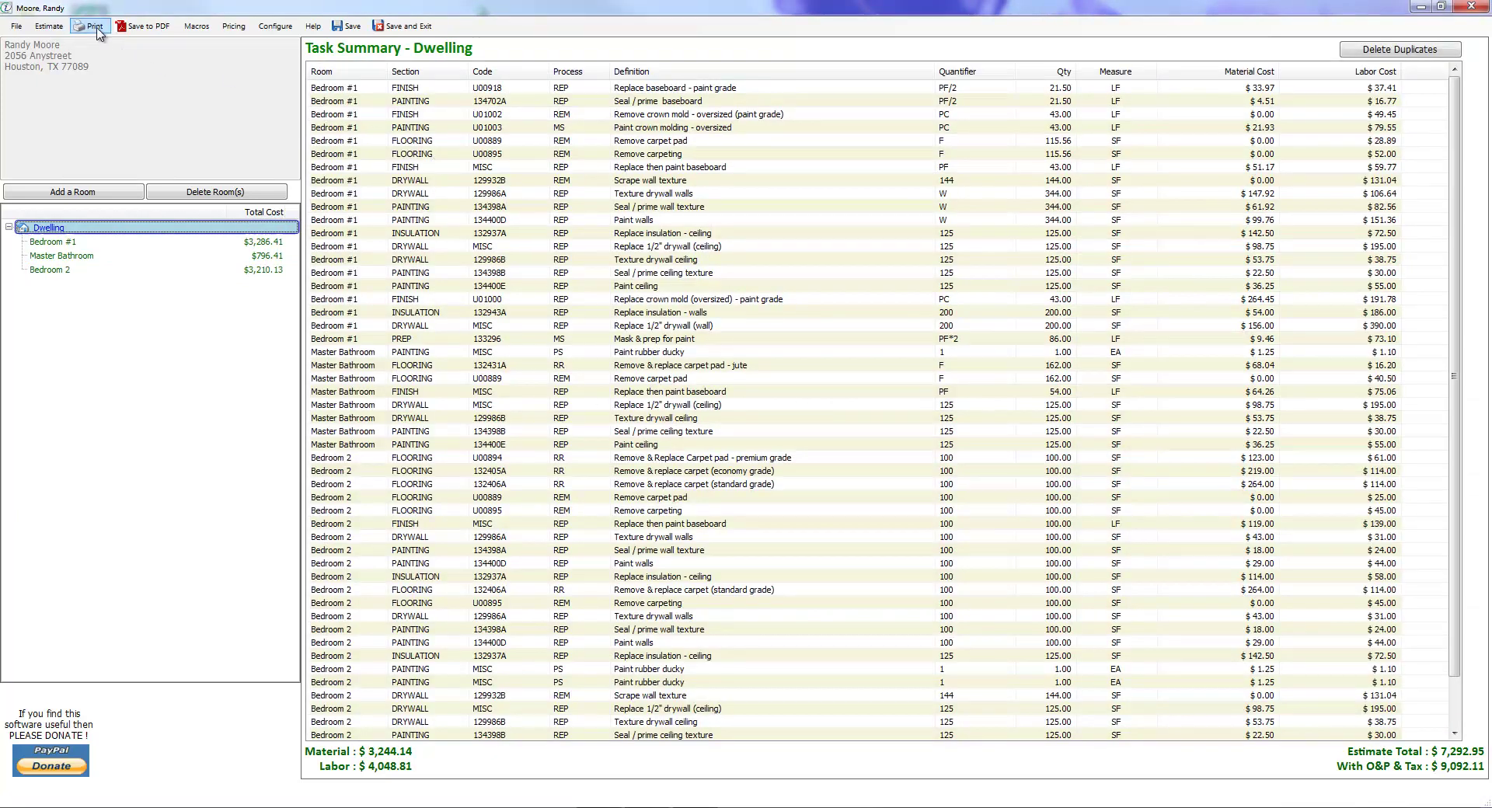
Step: Print the estimate to PDF with the changed report preferences and check Bedroom #1's footage measurements and task items in it
click(91, 26)
click(738, 366)
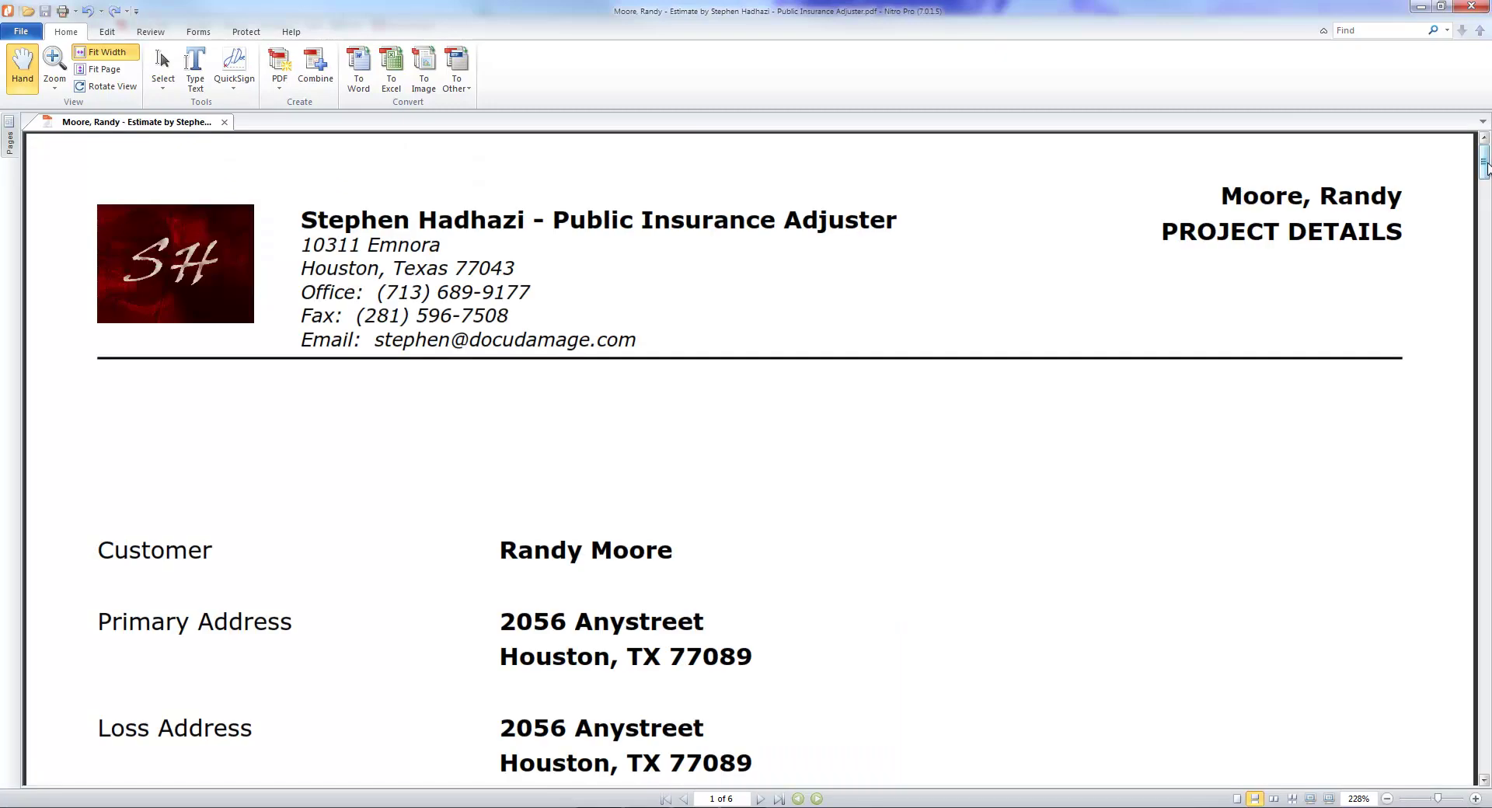
drag(1482, 175, 1482, 299)
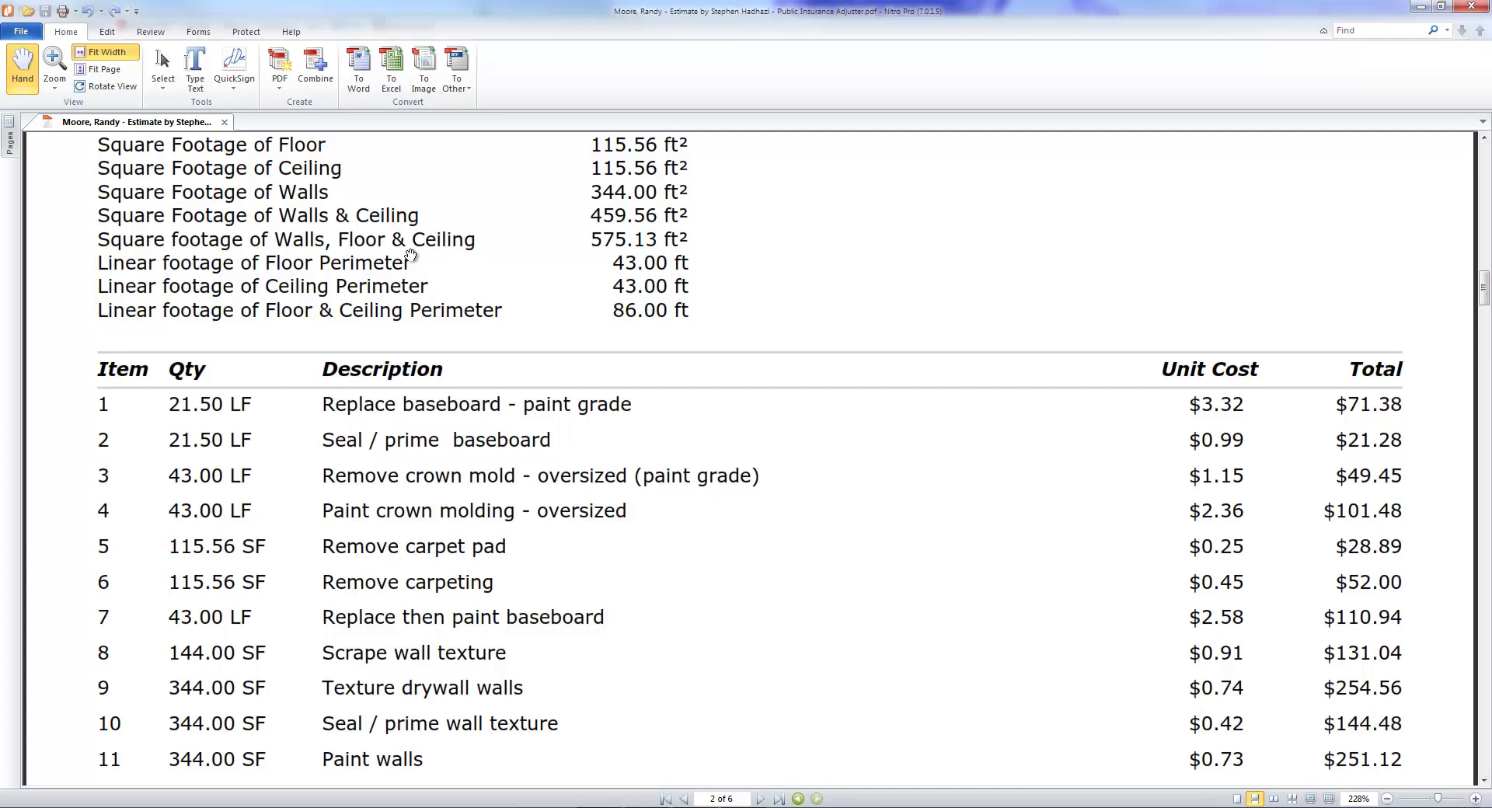
drag(489, 271, 476, 393)
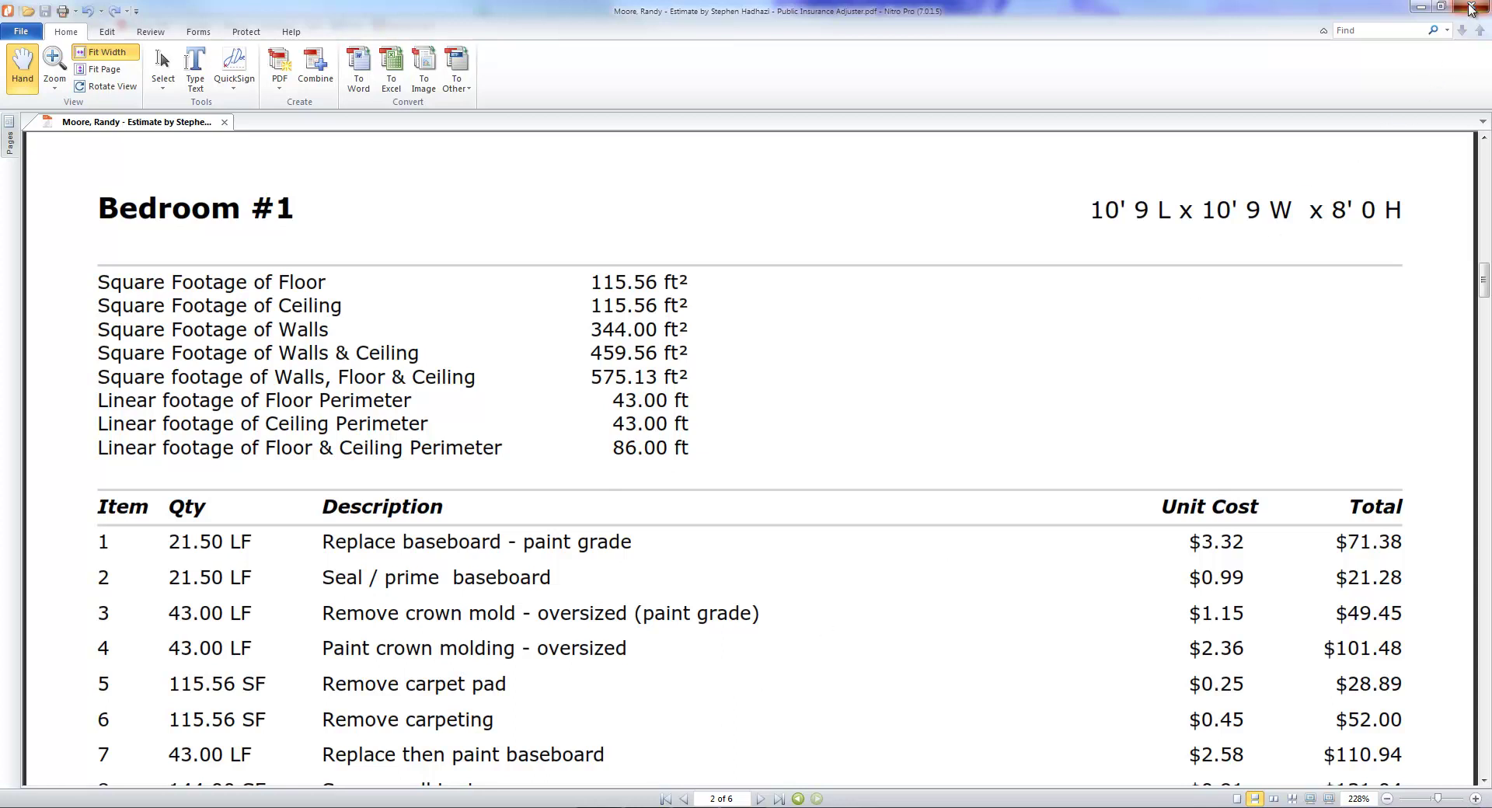
click(1471, 9)
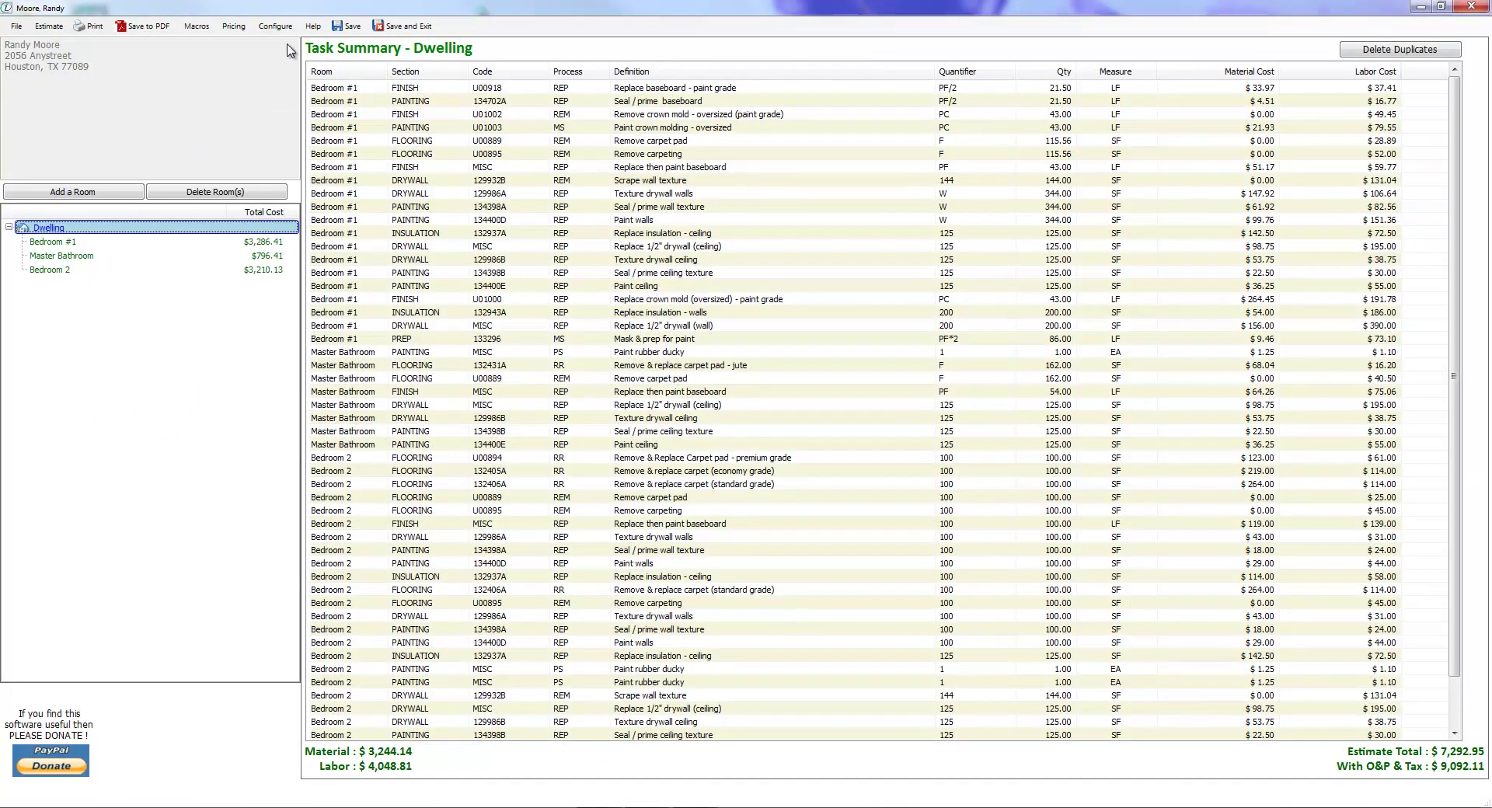
Step: Try to email the estimate to the preset main recipient with a copy to the first copy address
click(49, 26)
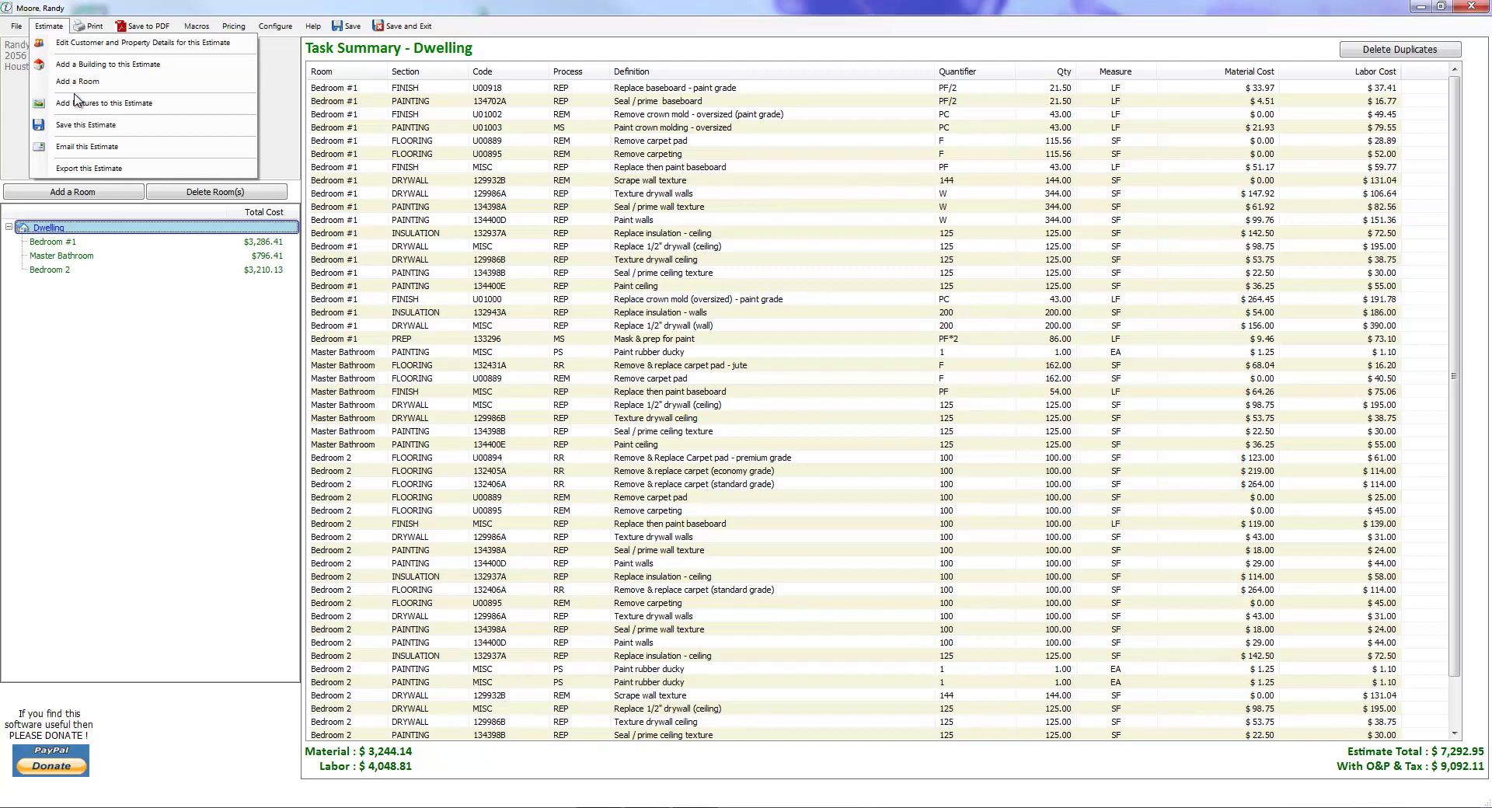
click(79, 146)
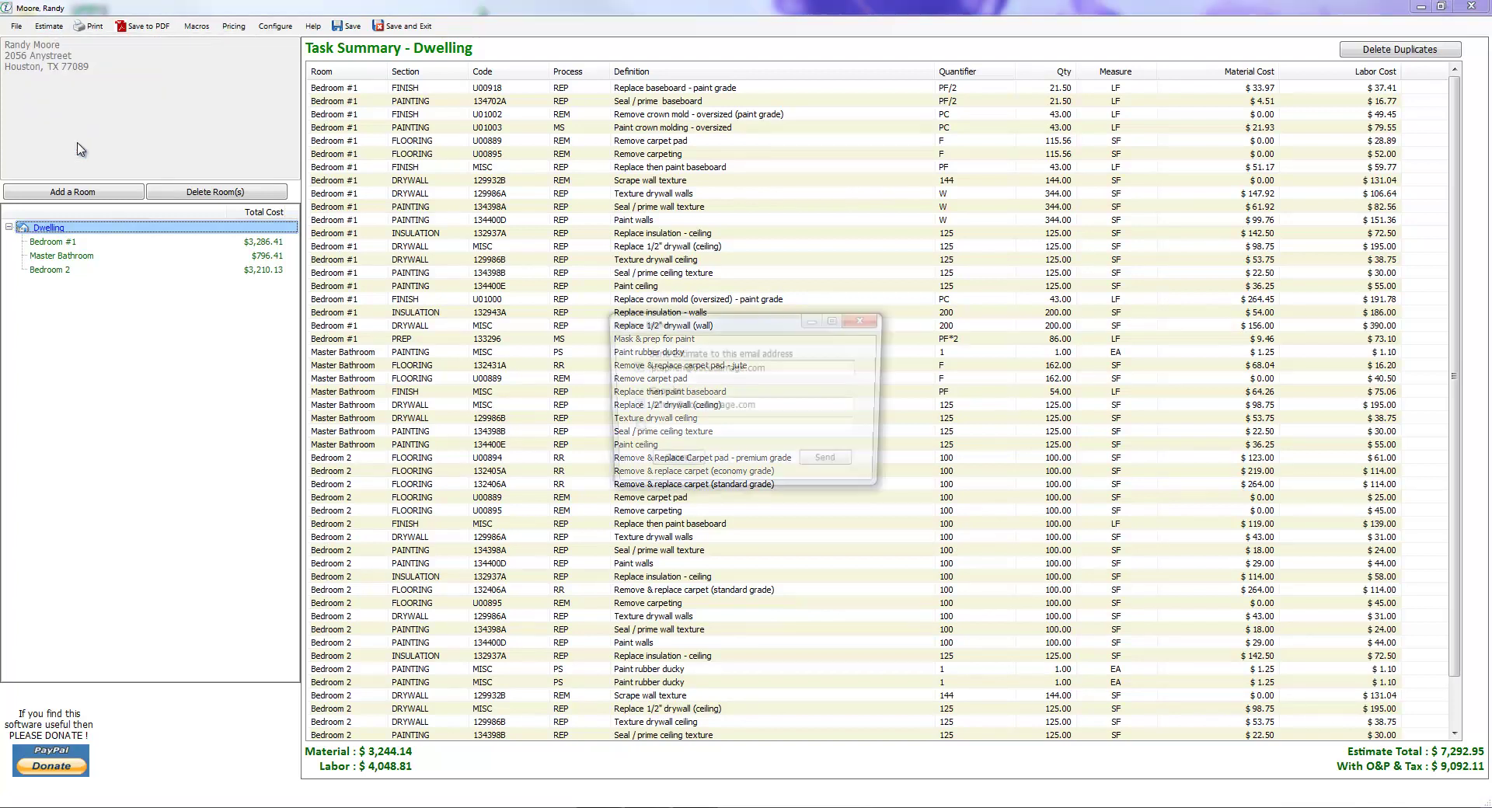
drag(761, 337, 544, 270)
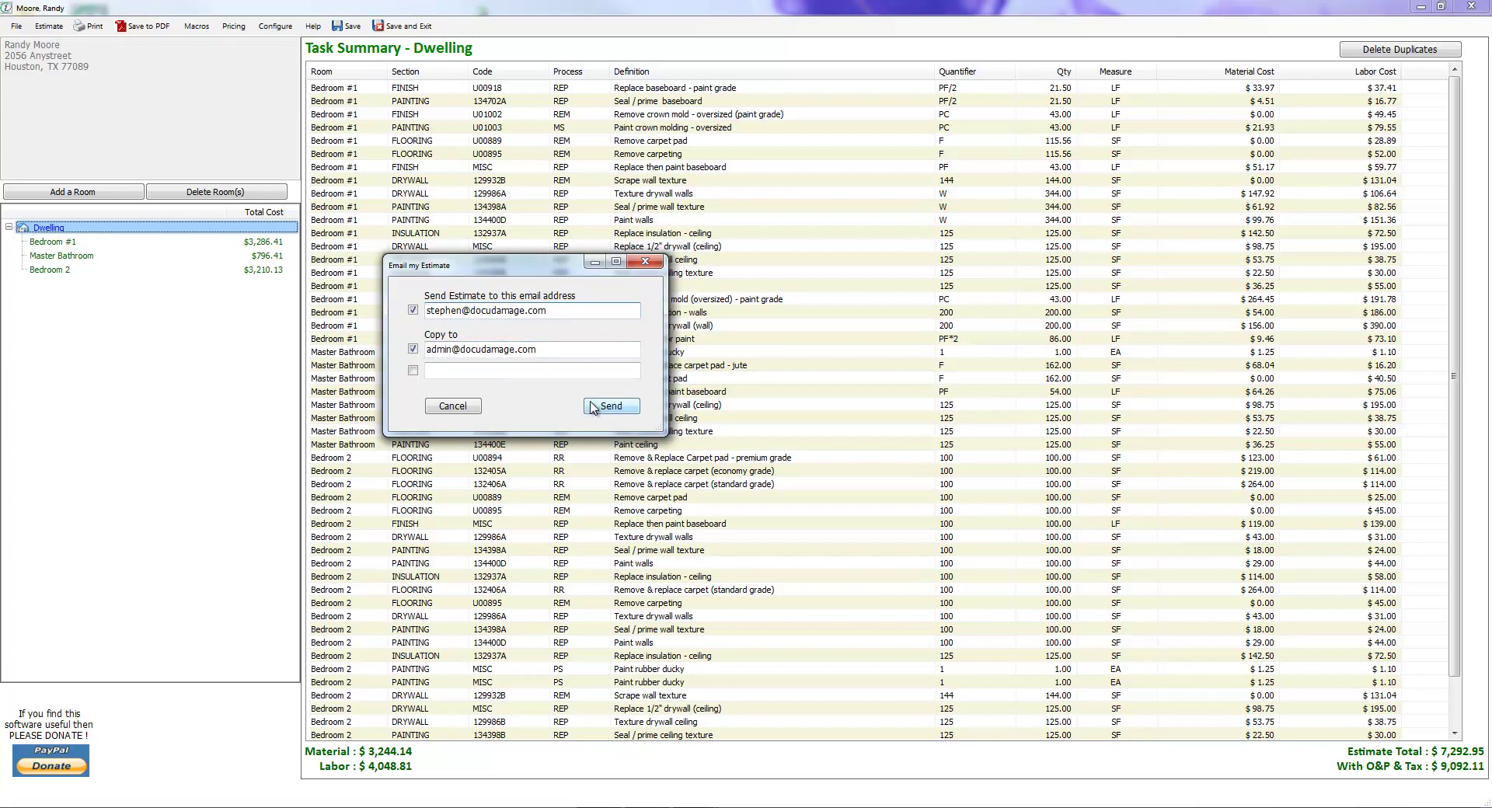
click(611, 406)
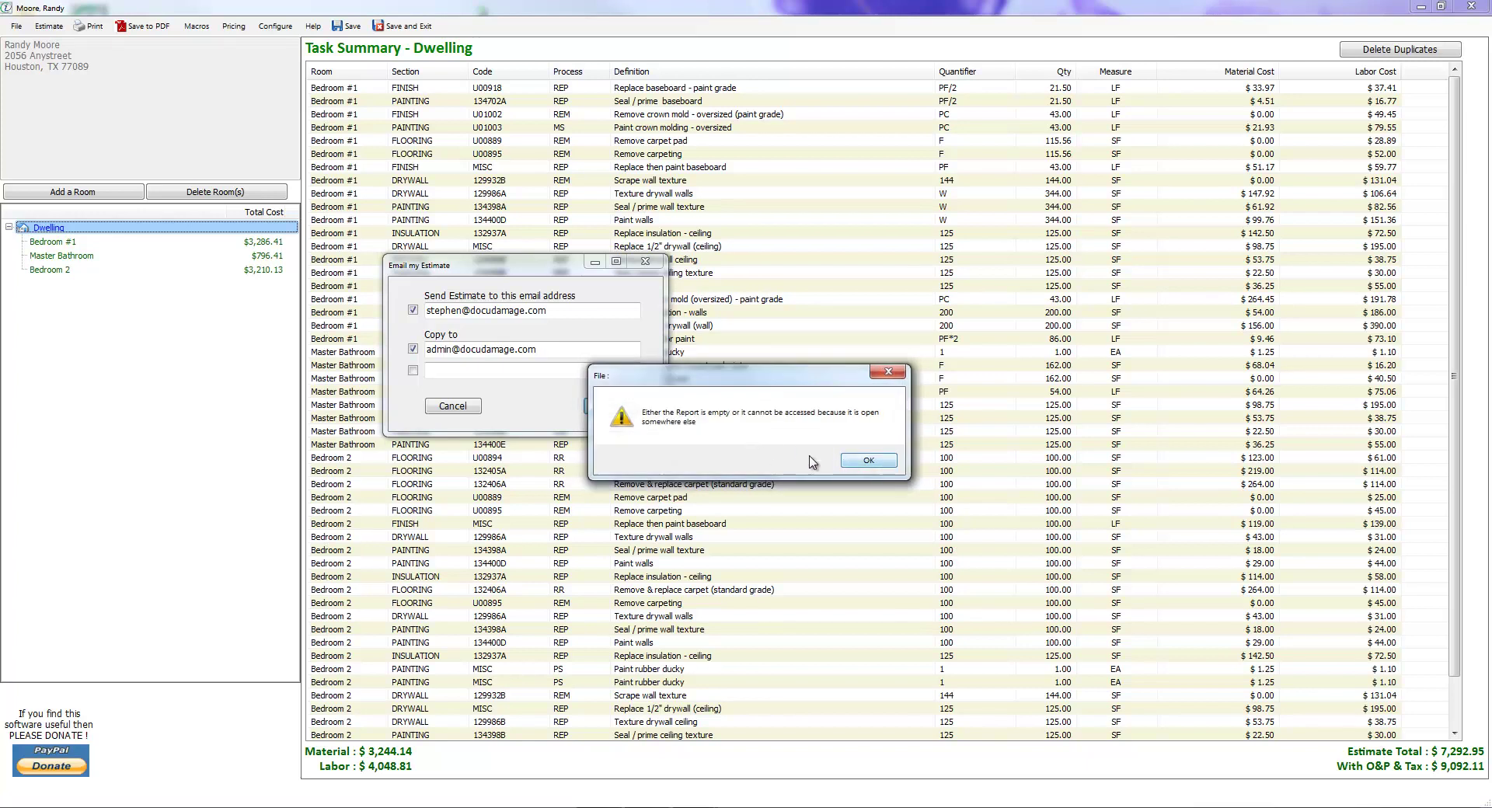
click(882, 463)
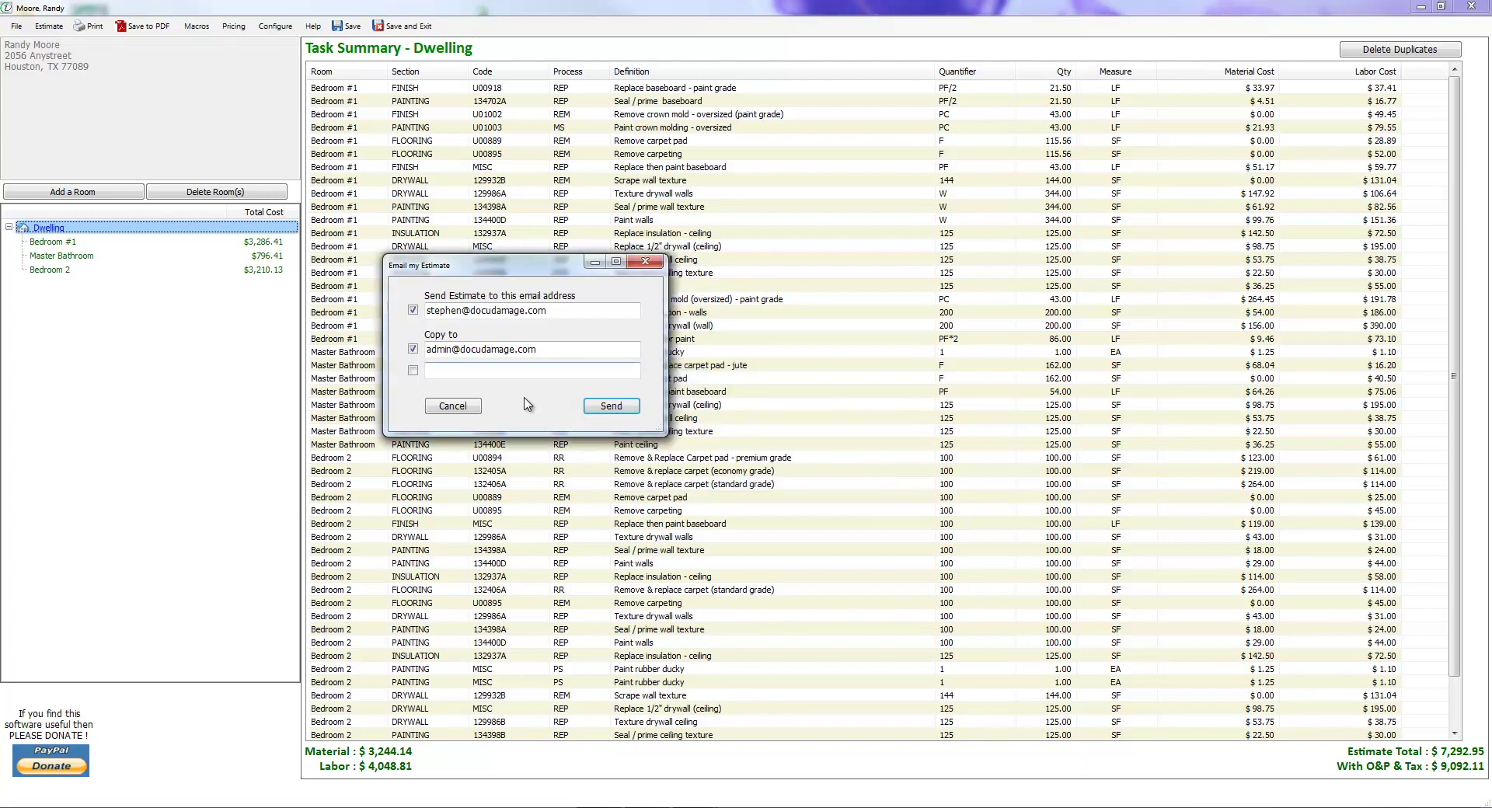
Step: Exclude and re-include the first copy recipient for the estimate email, and close the email form without sending
drag(559, 275, 497, 184)
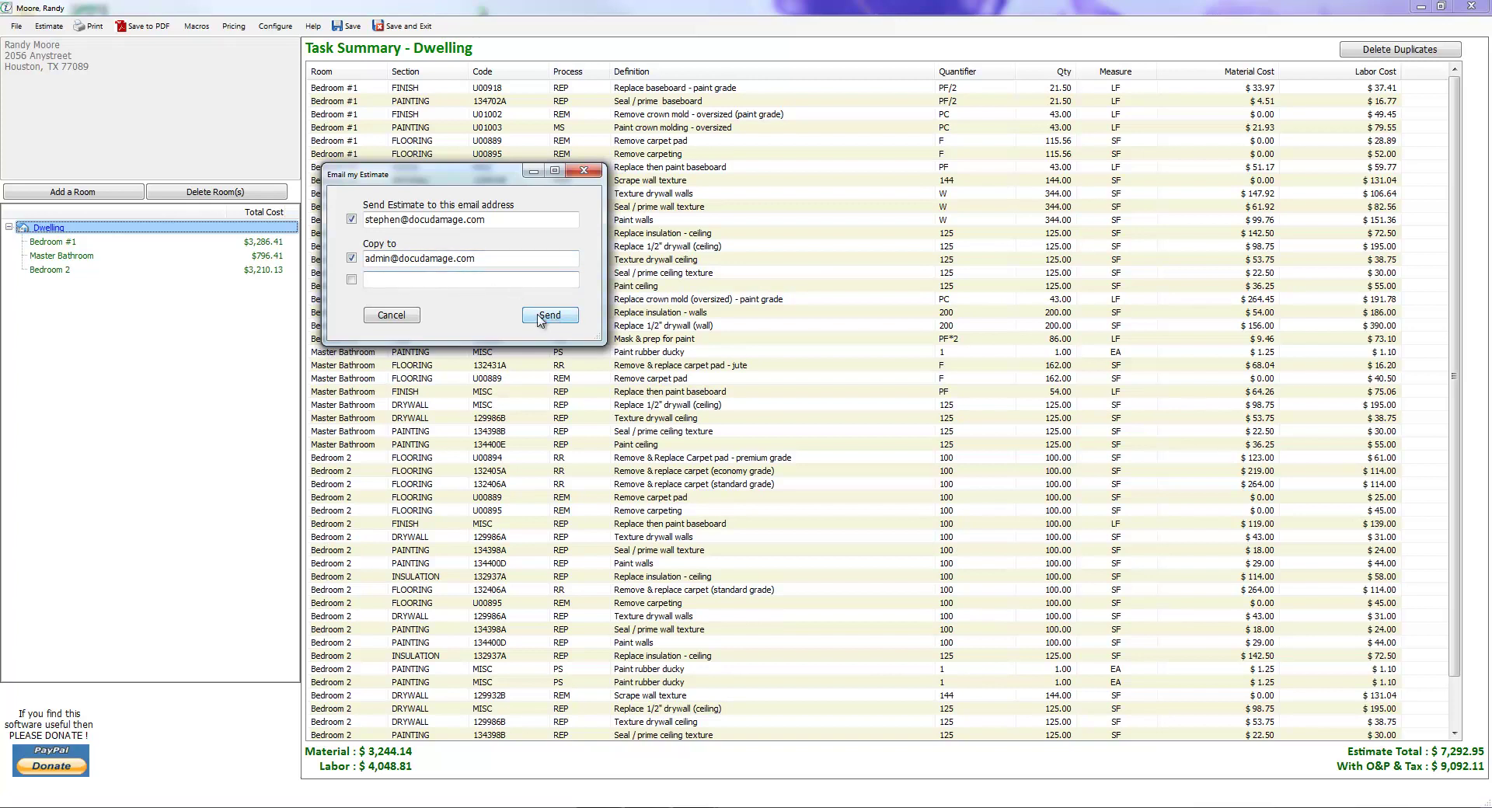
click(352, 258)
click(352, 259)
click(597, 172)
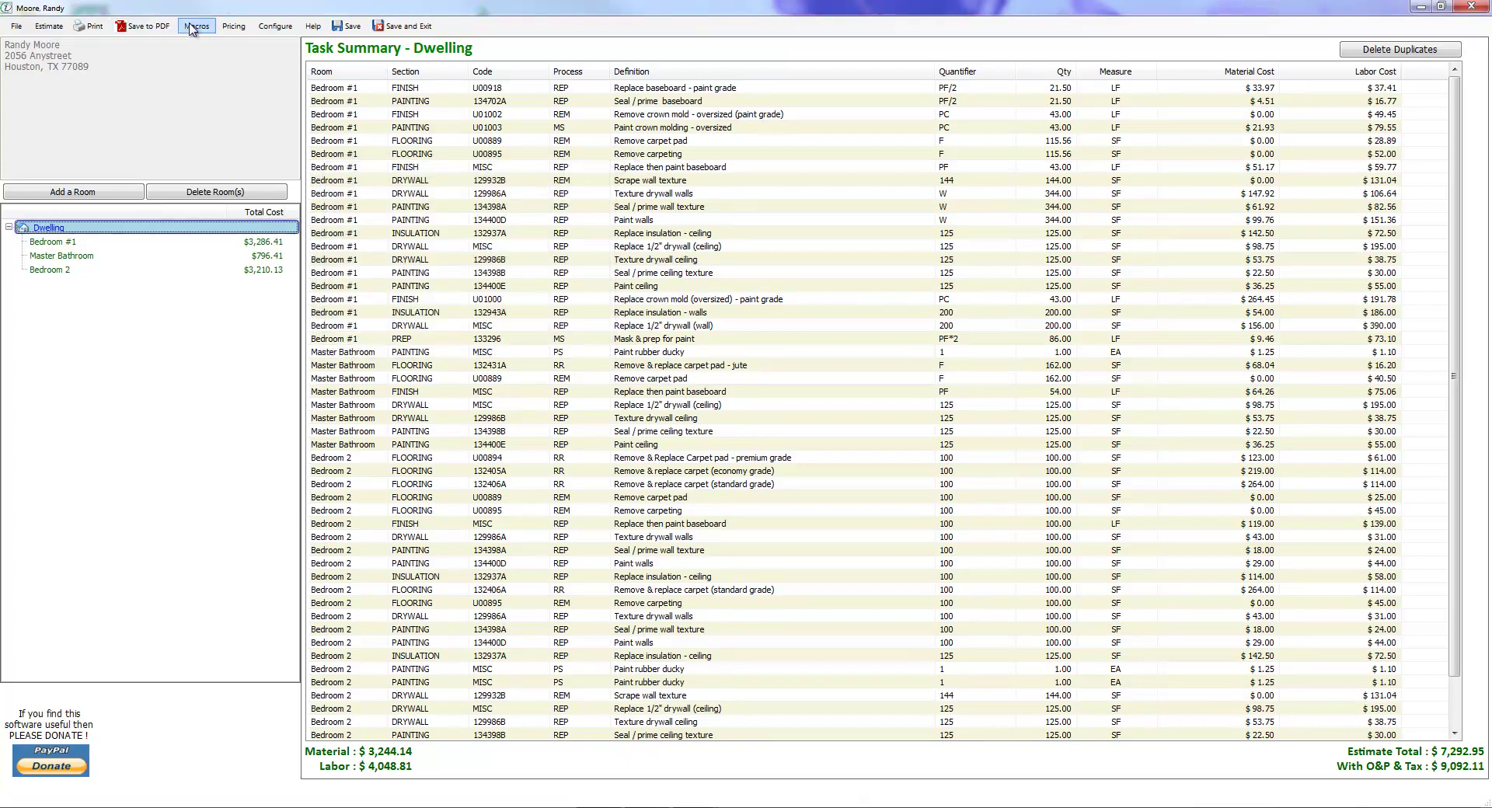
Step: Examine the default recipient and copy addresses in the global email preferences, leave them without changes, and show Bedroom #1's tasks
click(282, 28)
click(288, 43)
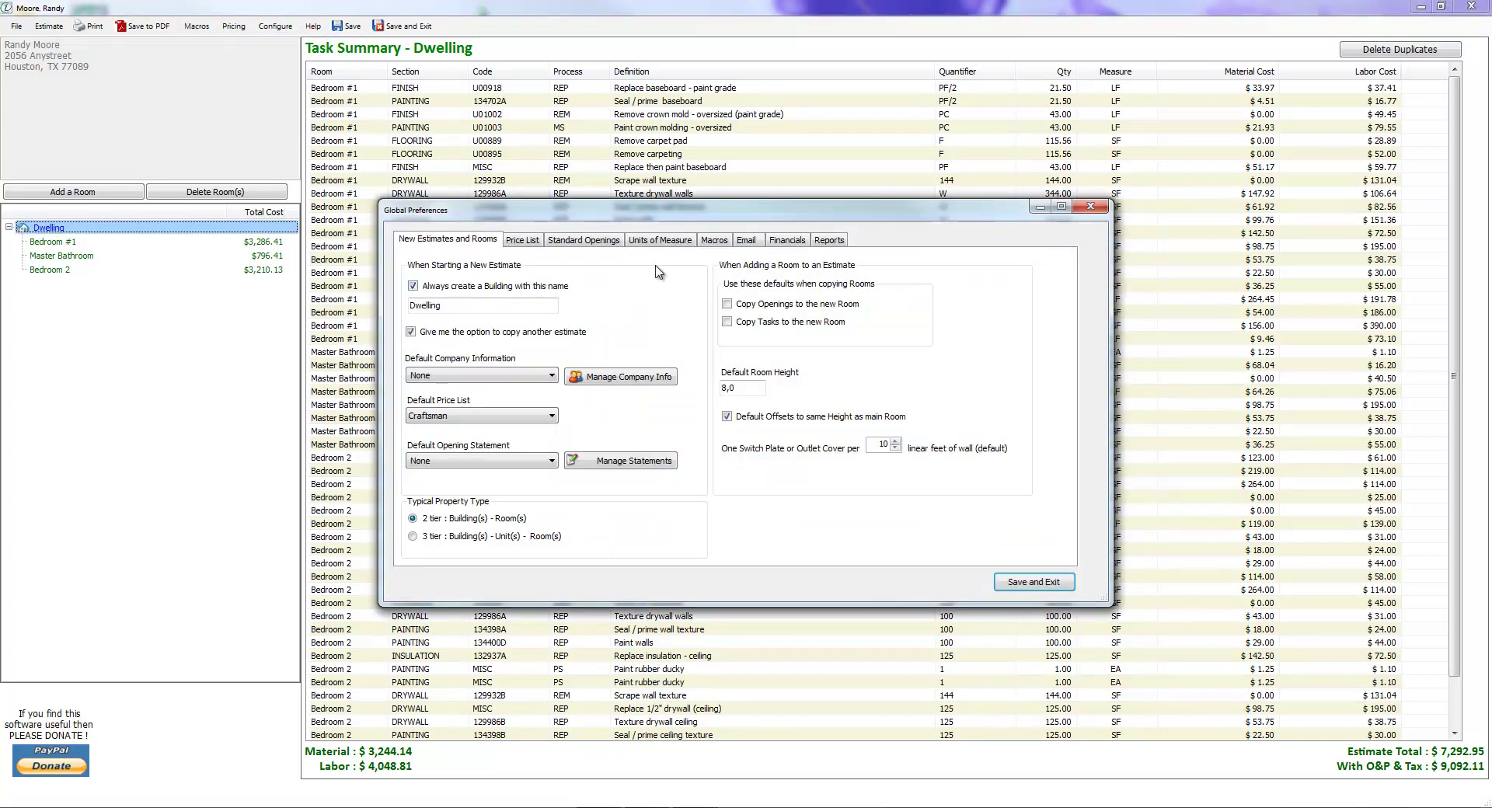
click(749, 244)
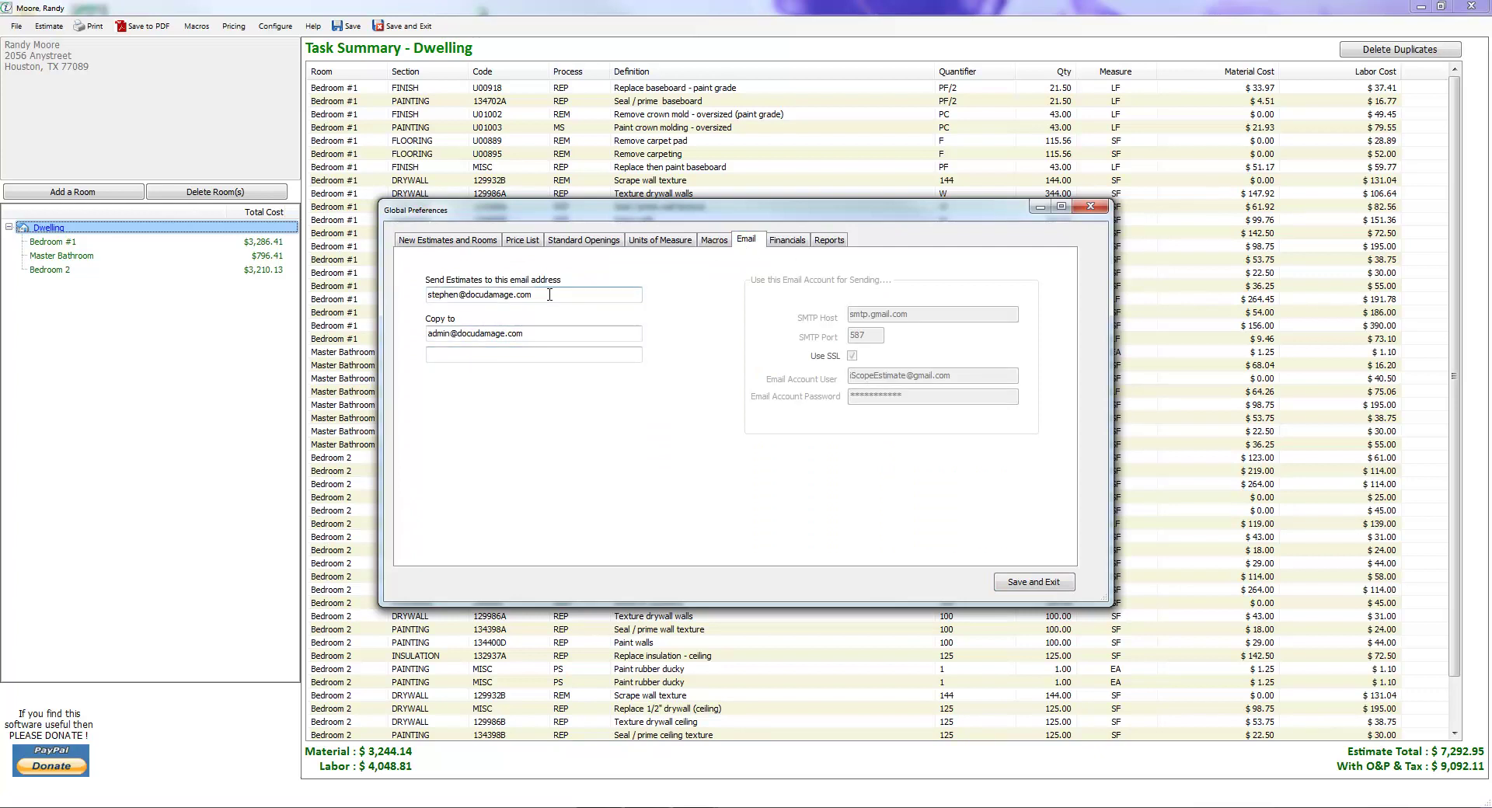
drag(549, 294, 340, 282)
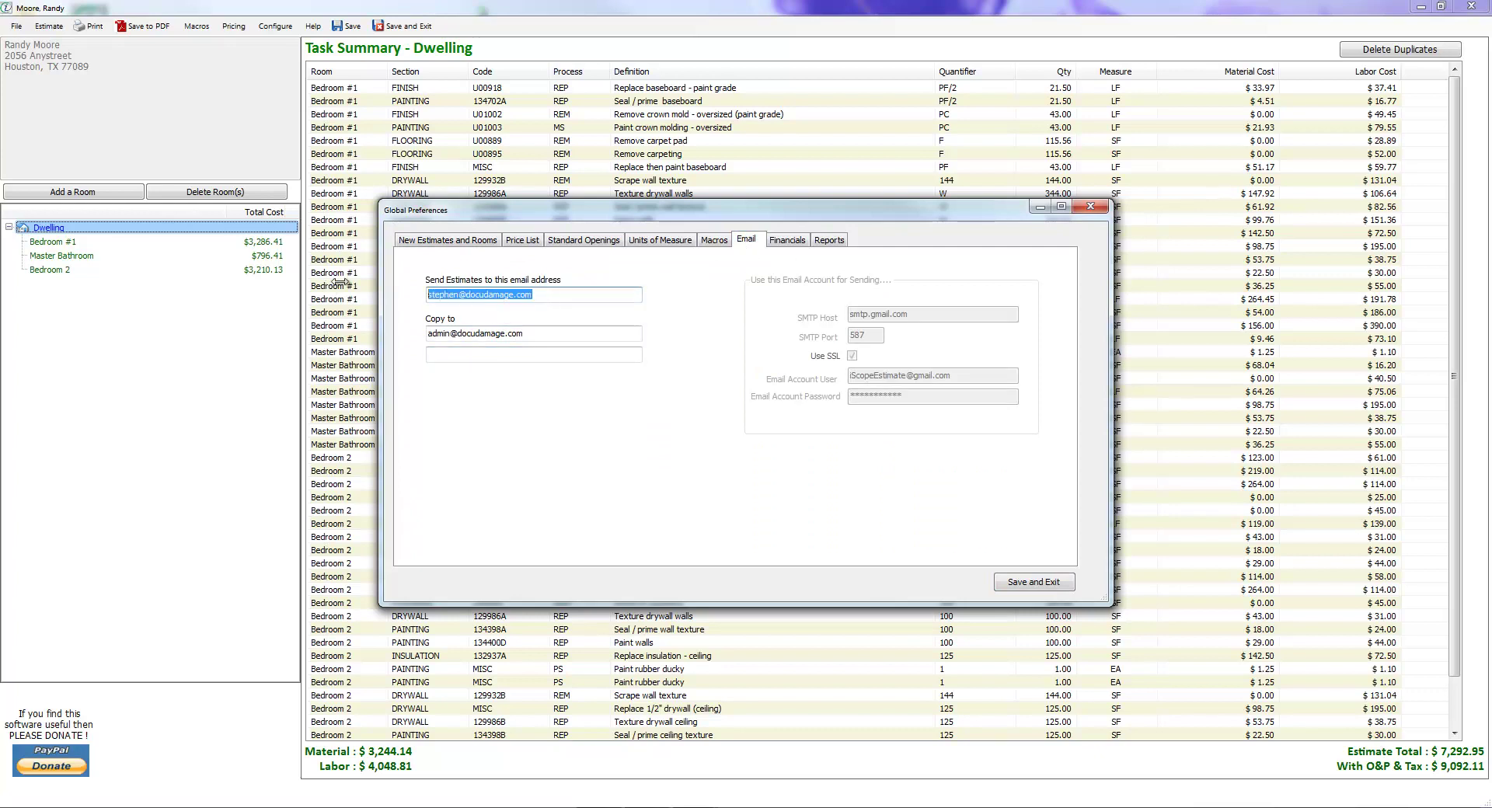
drag(537, 335, 337, 343)
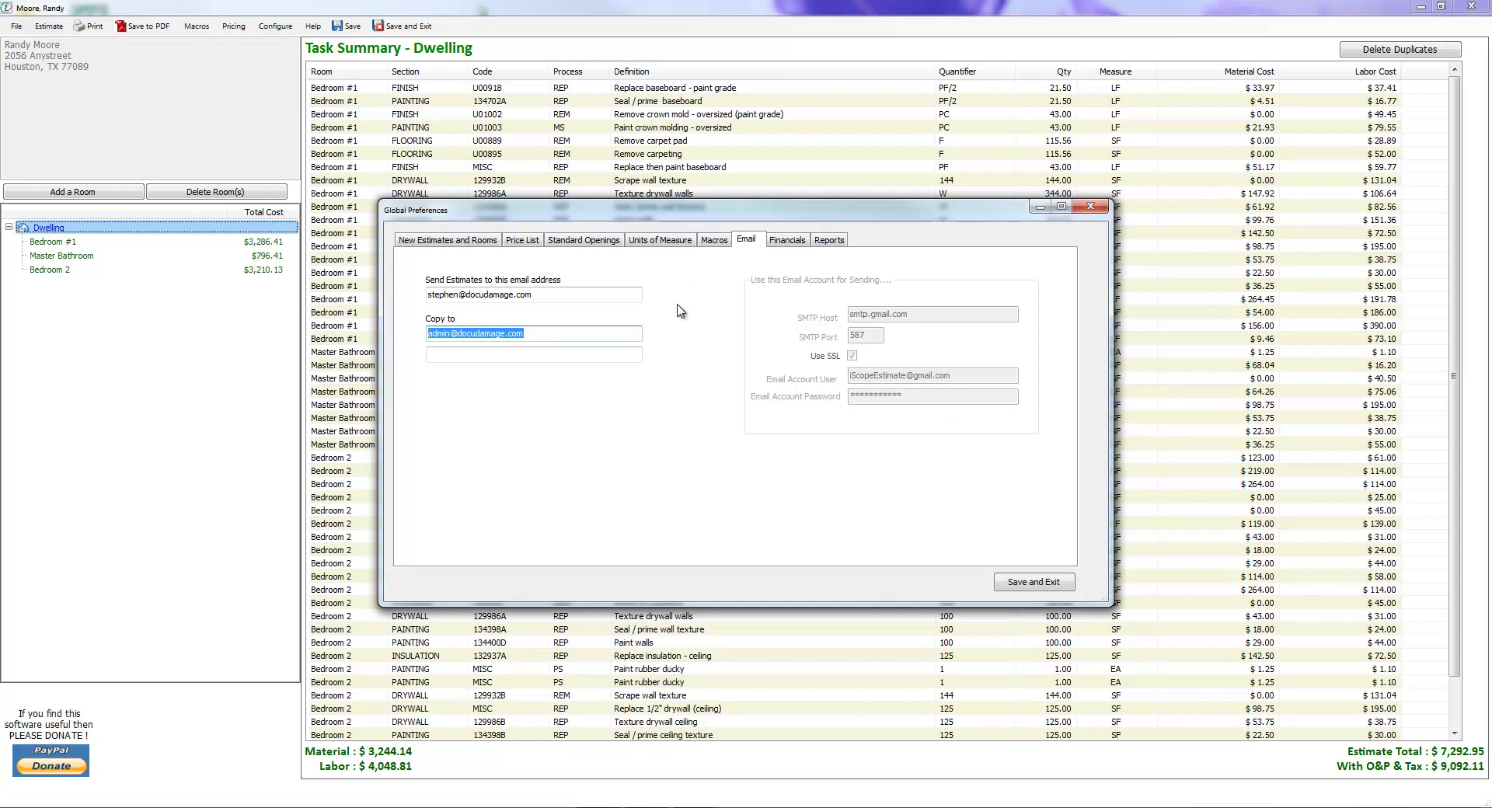
key(Escape)
key(Down)
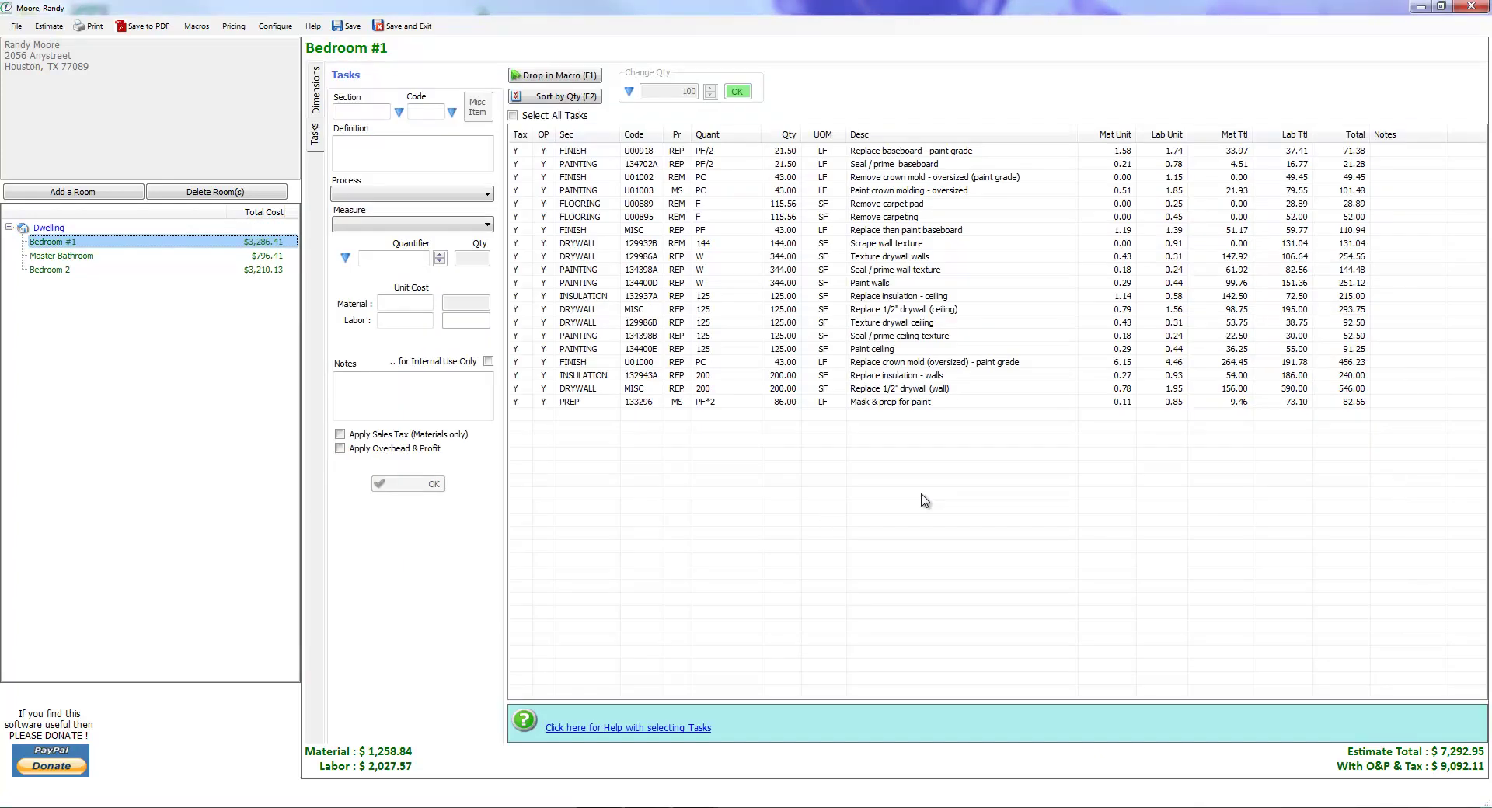